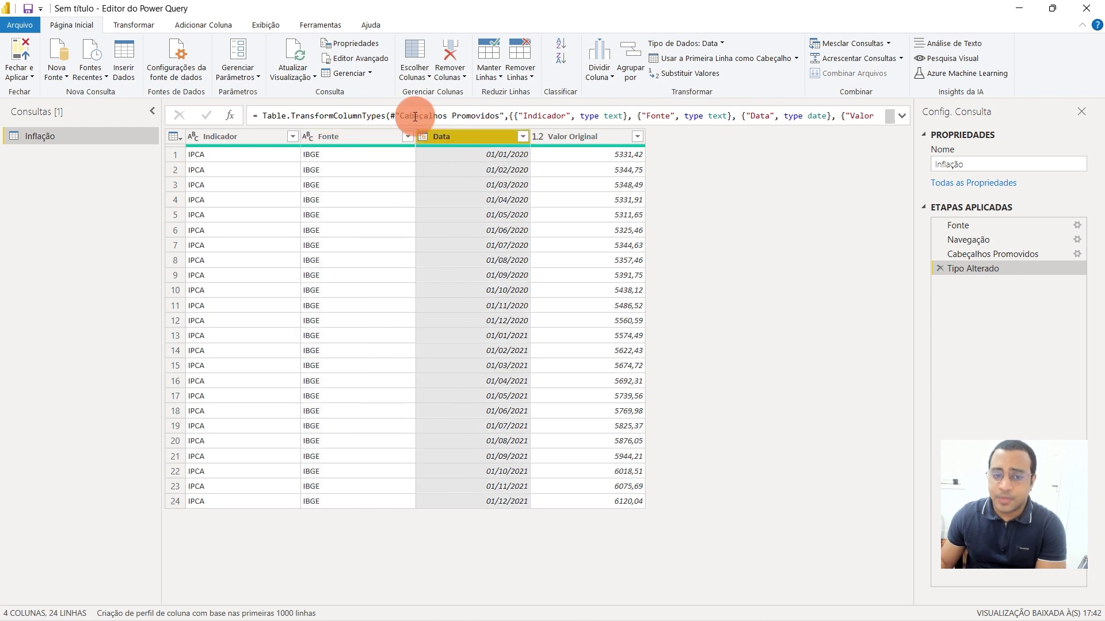
- Examine the monthly dates and the Valor Original figures in the Inflação table
{"action": "left_click", "coordinate": [481, 169]}
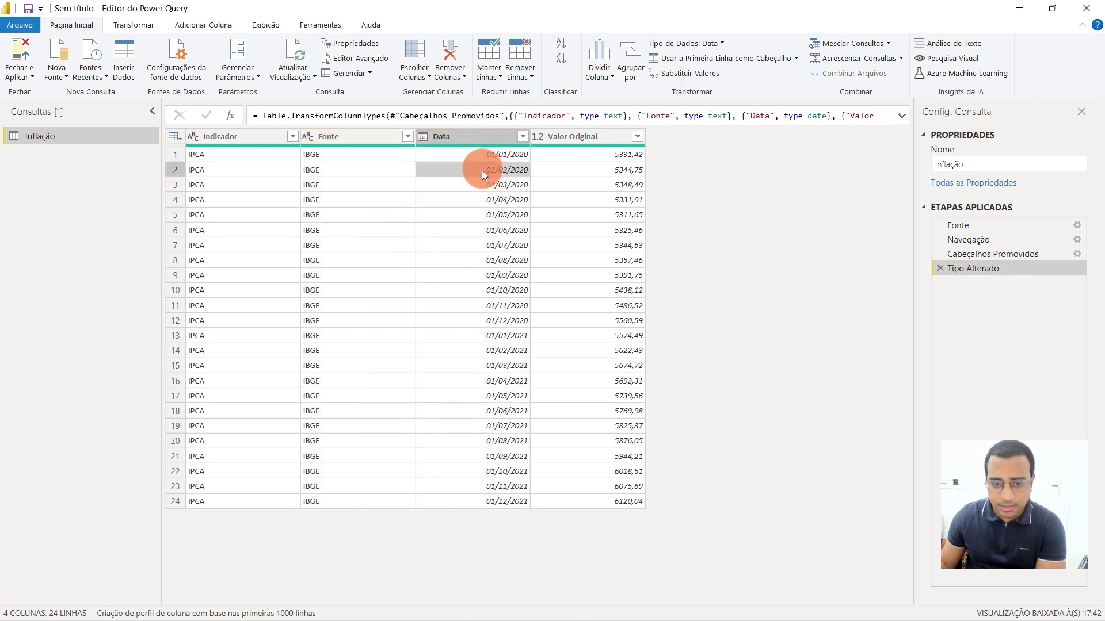
{"action": "left_click", "coordinate": [502, 320]}
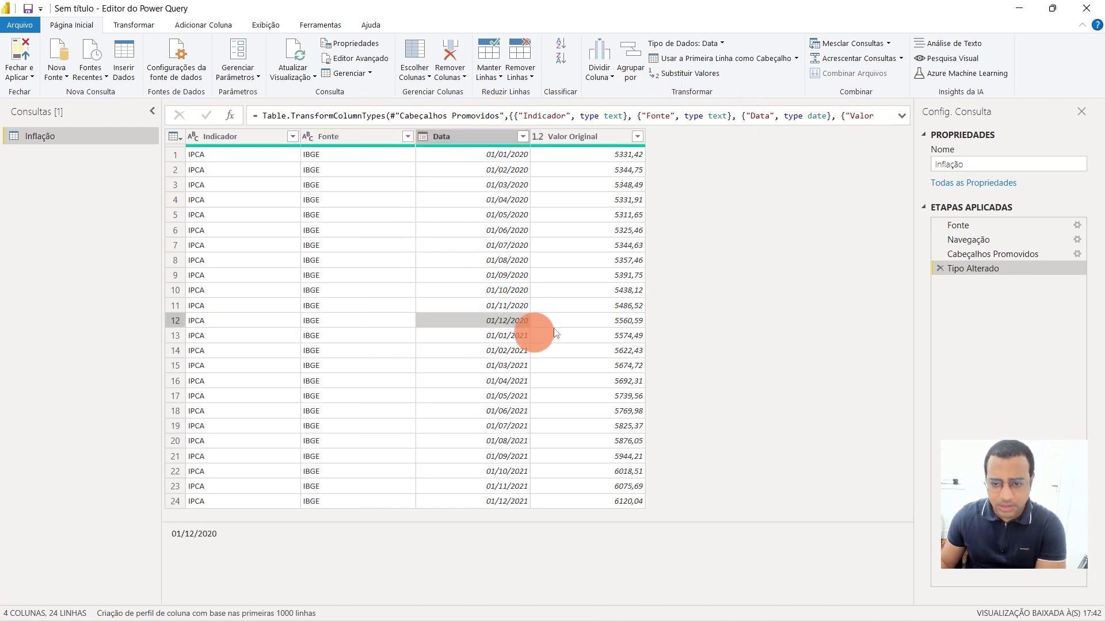
{"action": "left_click", "coordinate": [599, 140]}
{"action": "left_click", "coordinate": [583, 184]}
{"action": "left_click", "coordinate": [580, 216]}
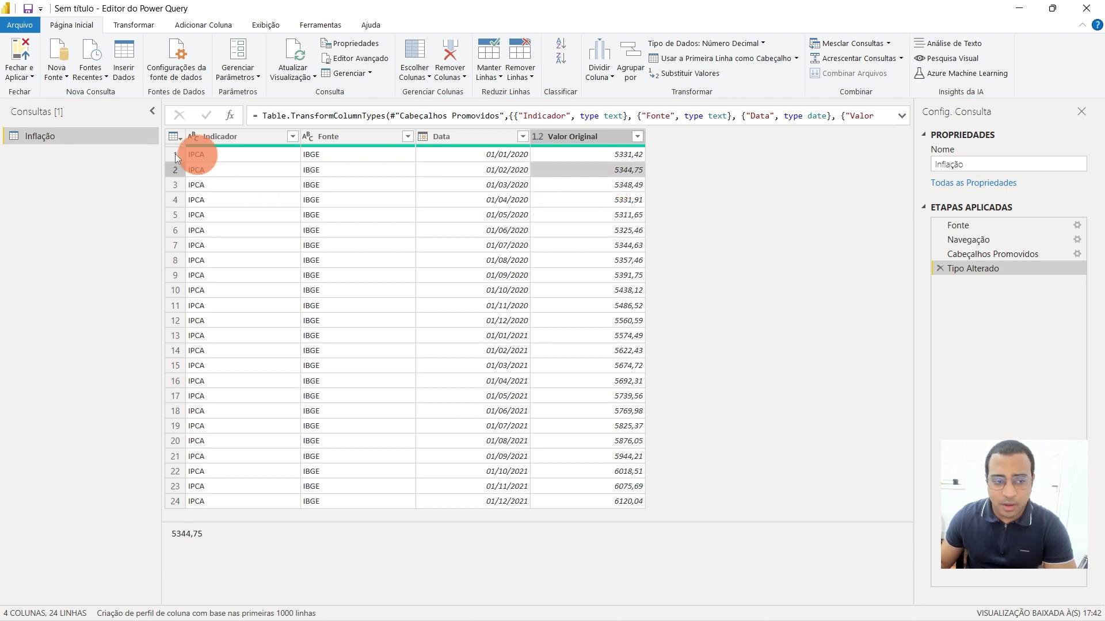
{"action": "left_click", "coordinate": [187, 168]}
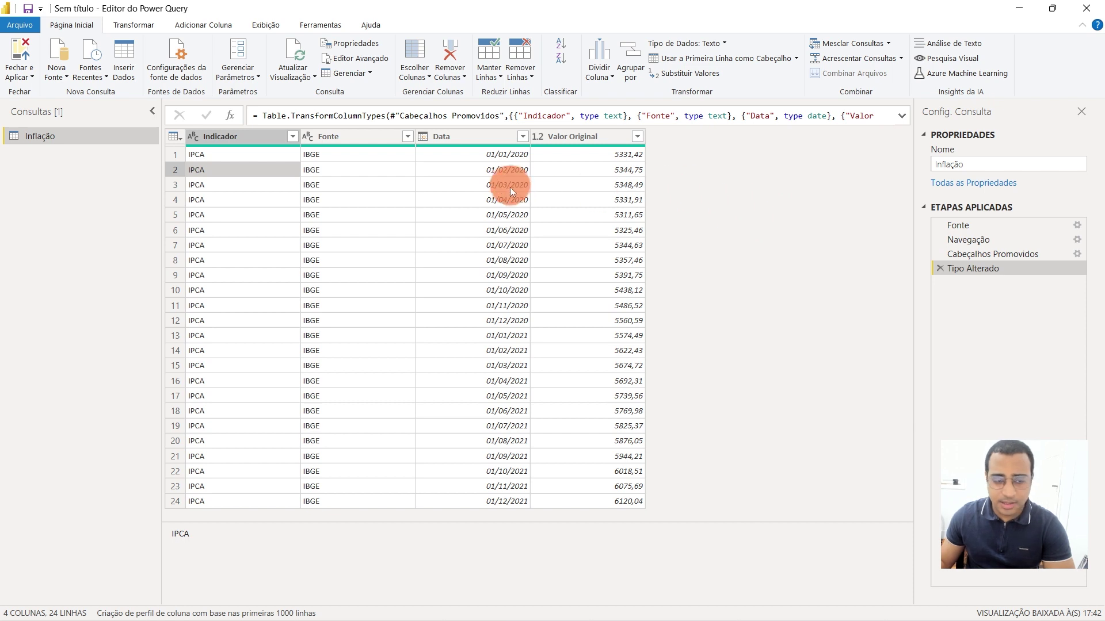
{"action": "left_click", "coordinate": [625, 171]}
{"action": "left_click", "coordinate": [620, 154]}
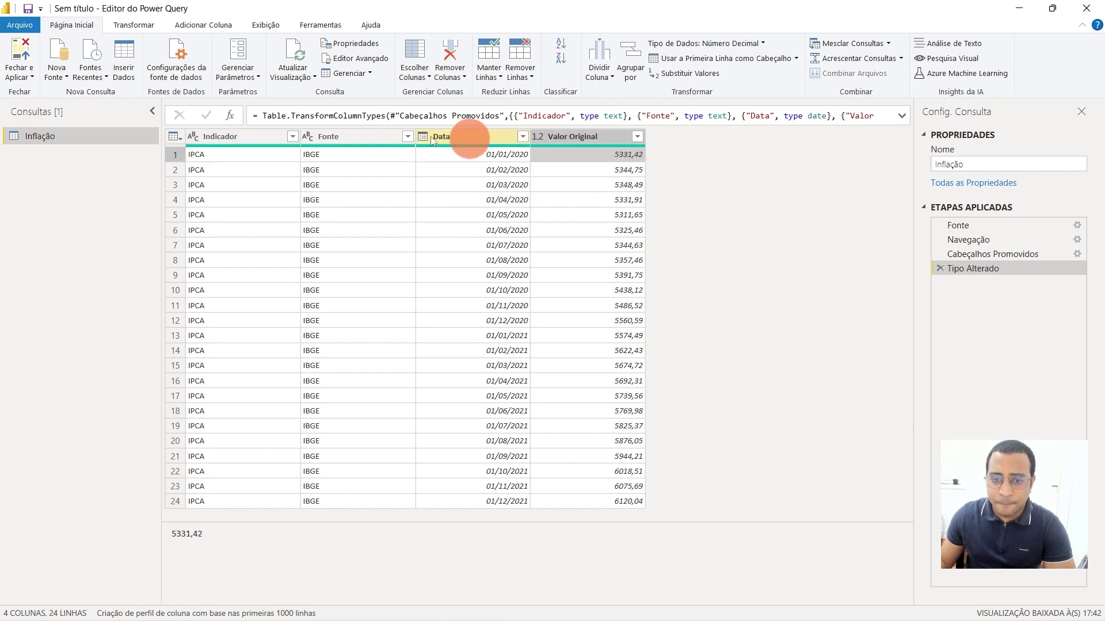
{"action": "left_click", "coordinate": [582, 171]}
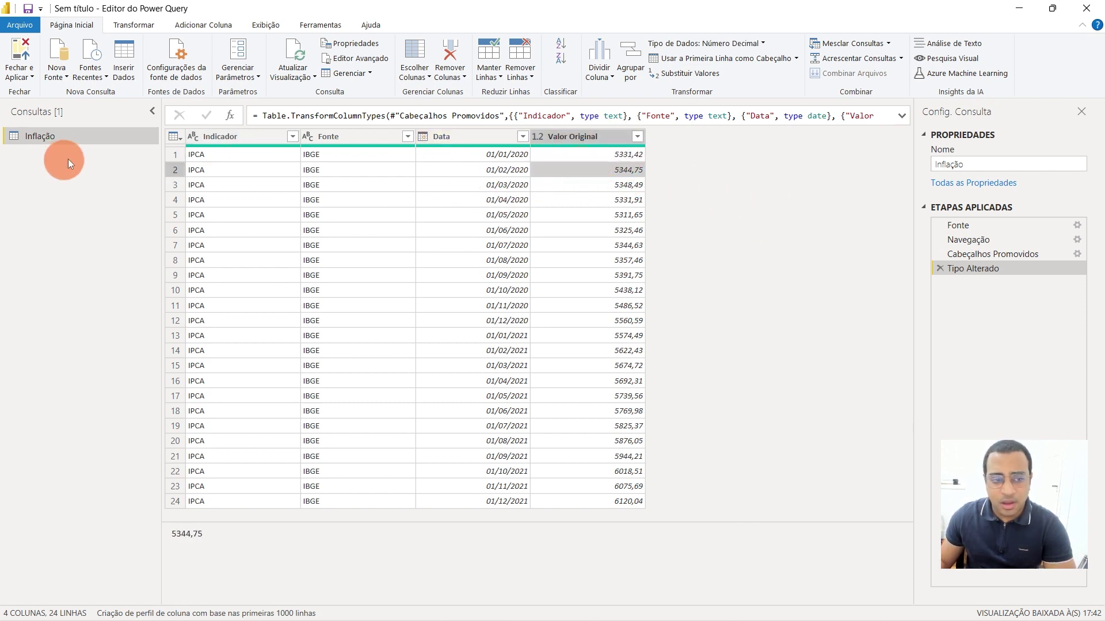
- Examine how the Valor Original figures in rows 2 to 4 and row 12 relate to the preceding months' values
{"action": "left_click", "coordinate": [174, 171]}
{"action": "left_click", "coordinate": [599, 169]}
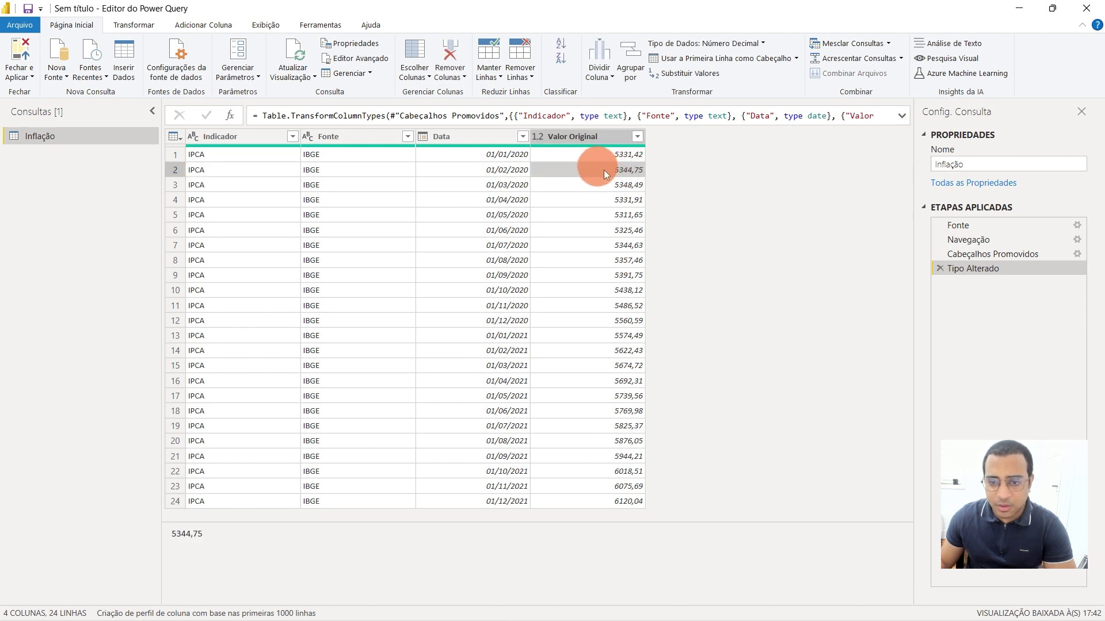
{"action": "left_click", "coordinate": [500, 171]}
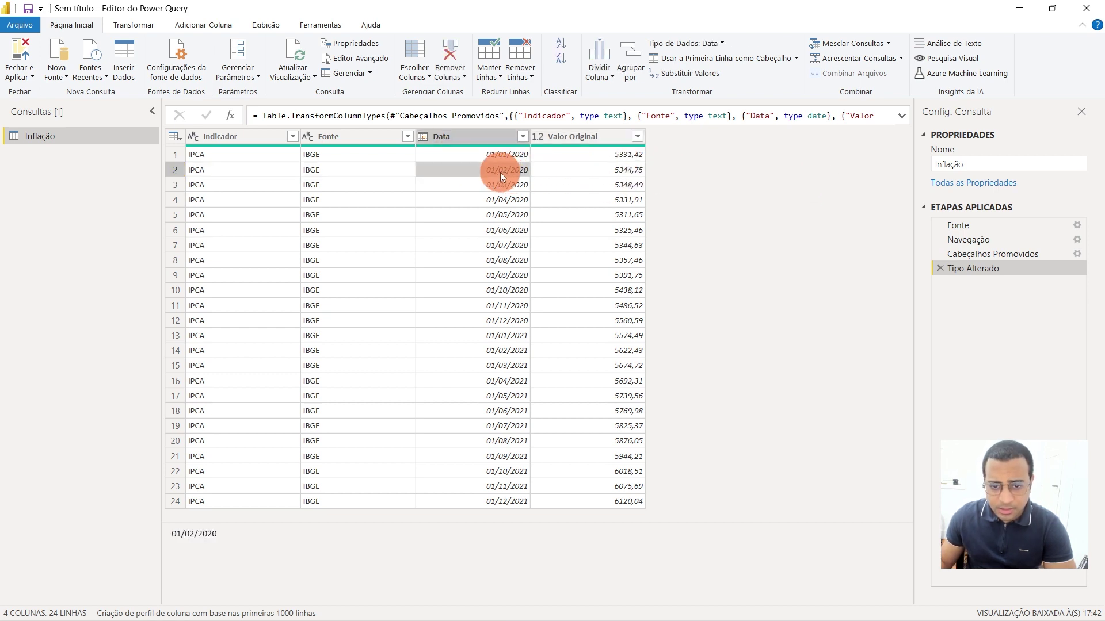
{"action": "left_click", "coordinate": [587, 170]}
{"action": "left_click", "coordinate": [618, 156]}
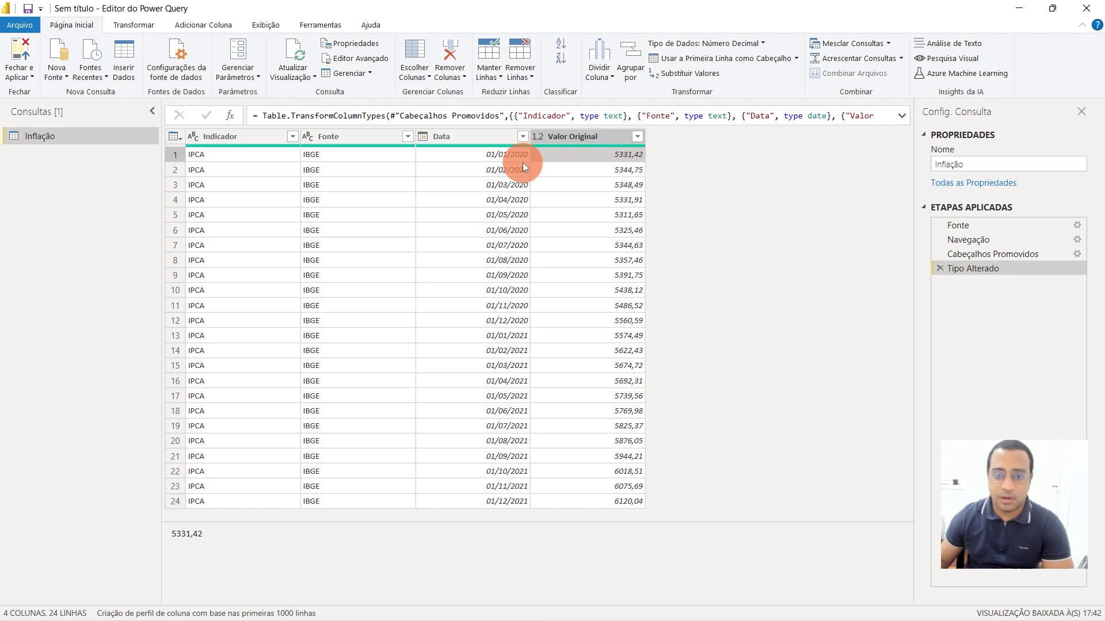
{"action": "left_click", "coordinate": [573, 184]}
{"action": "left_click", "coordinate": [570, 202]}
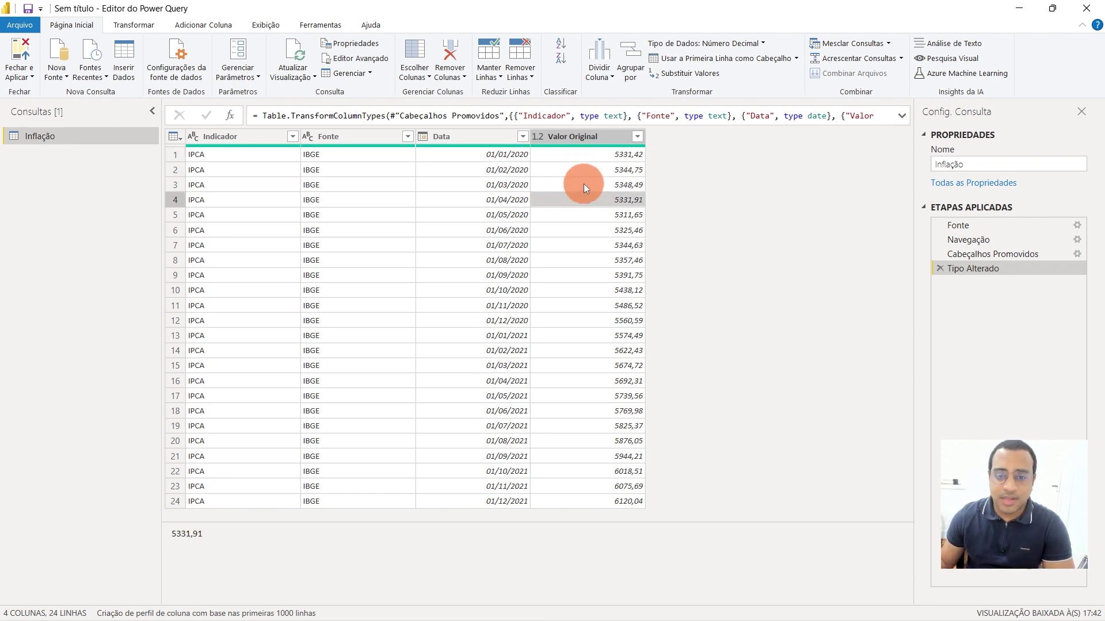
{"action": "left_click", "coordinate": [175, 185]}
{"action": "left_click", "coordinate": [584, 190]}
{"action": "left_click", "coordinate": [616, 170]}
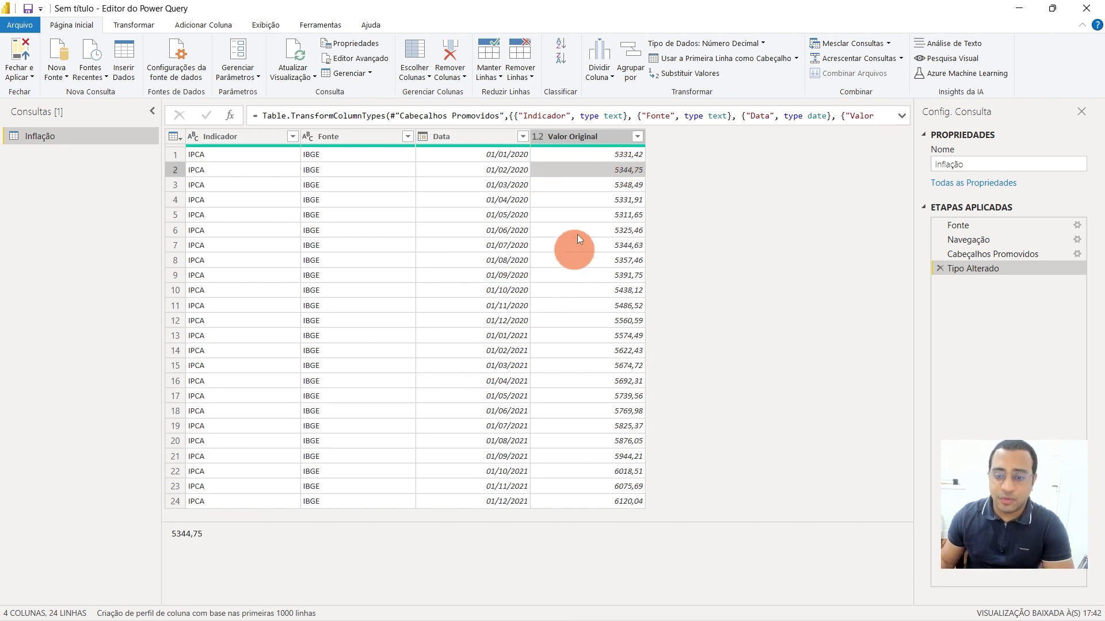
{"action": "left_click", "coordinate": [602, 323]}
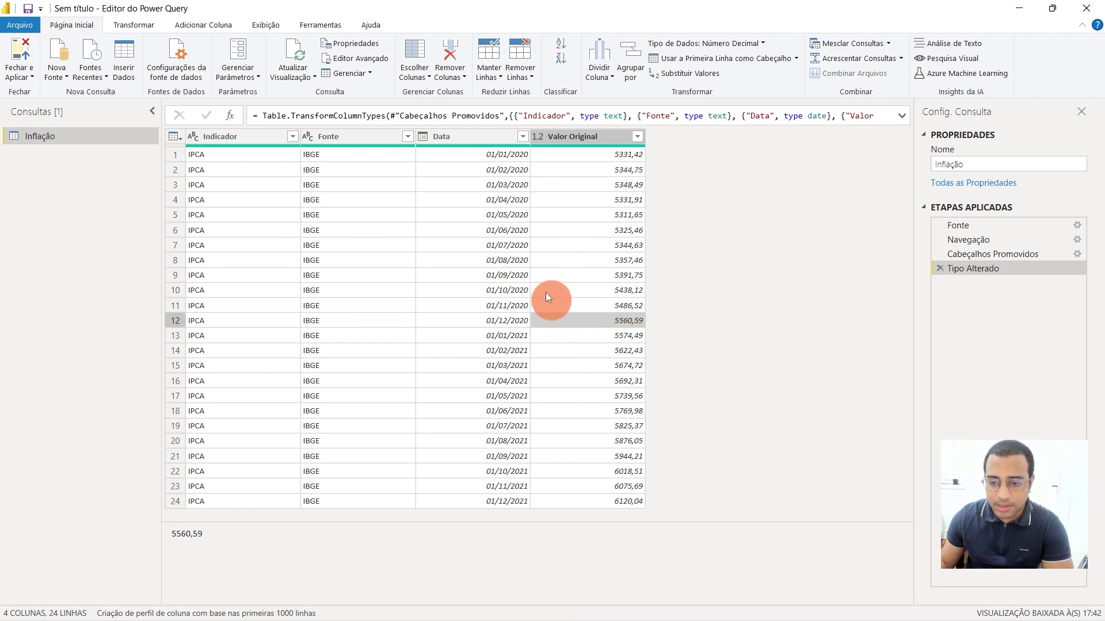
- Compare the Valor Original of row 2 with the value in the row directly above it
{"action": "left_click", "coordinate": [602, 154]}
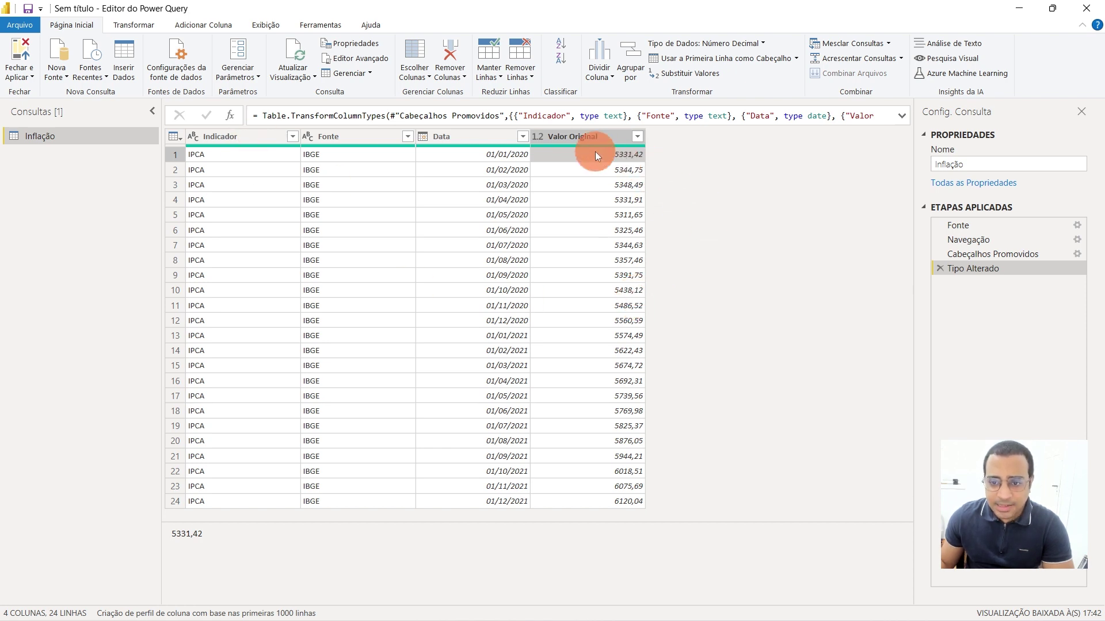
{"action": "left_click", "coordinate": [599, 170]}
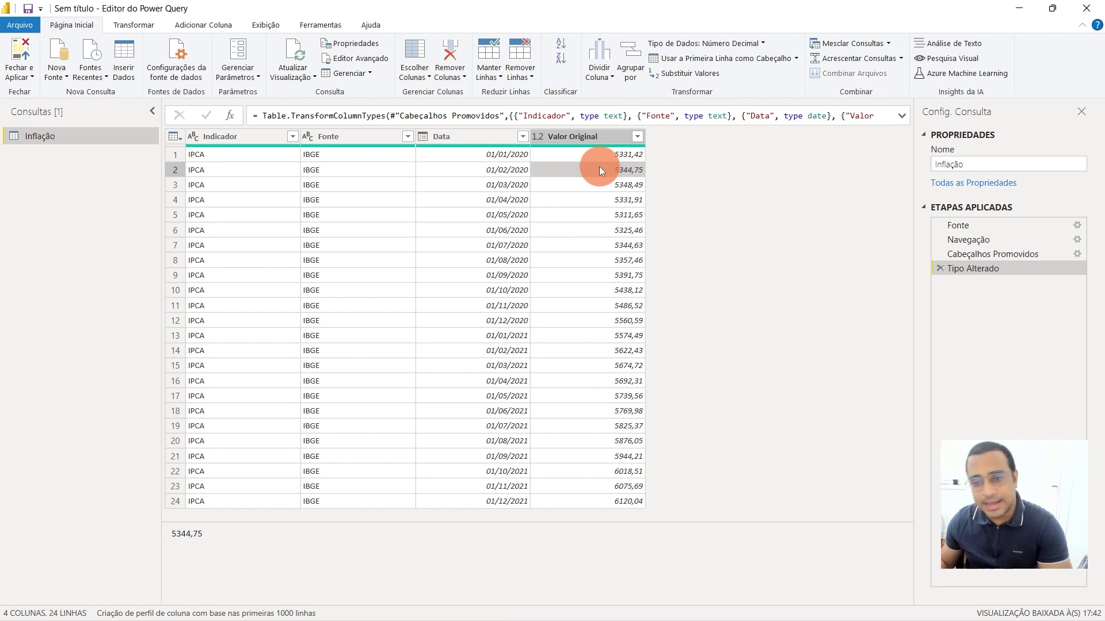
{"action": "left_click", "coordinate": [179, 171]}
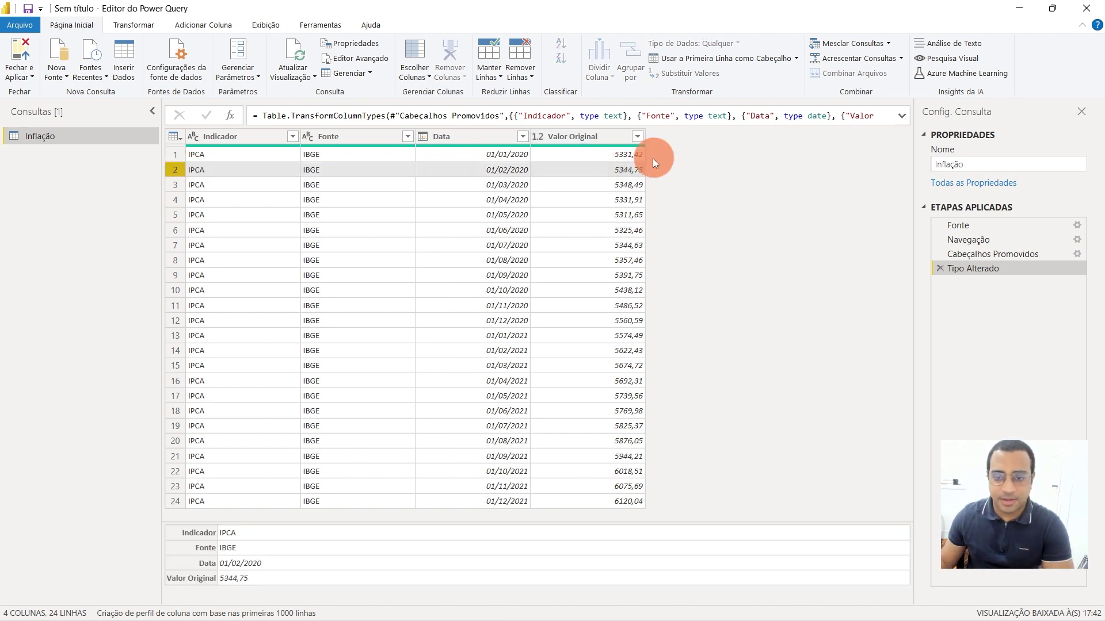
{"action": "left_click", "coordinate": [585, 171]}
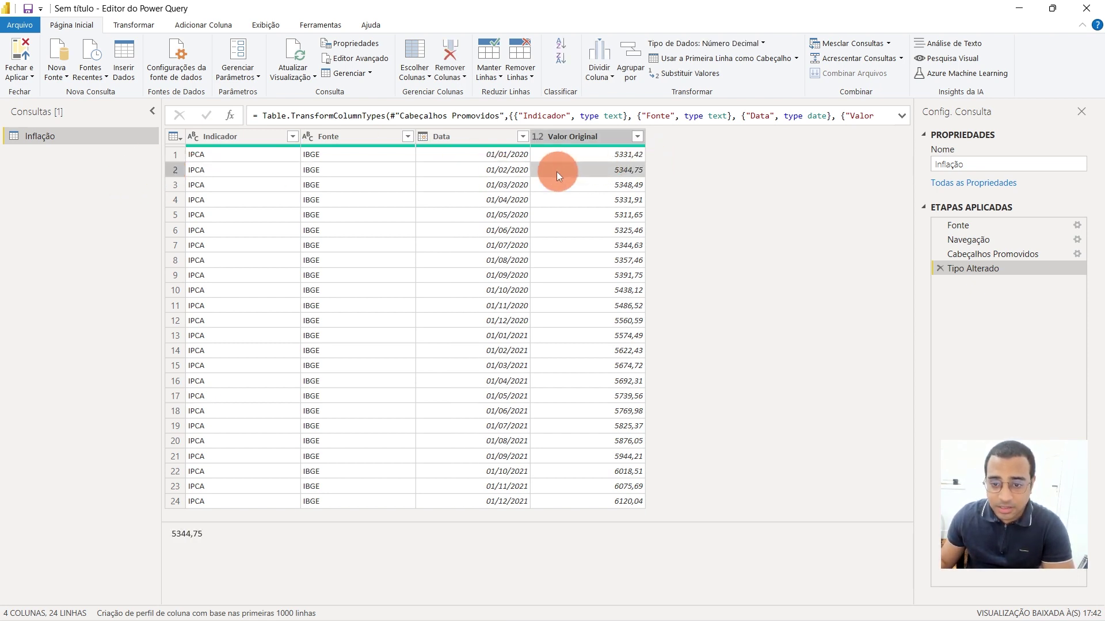
{"action": "left_click", "coordinate": [611, 156]}
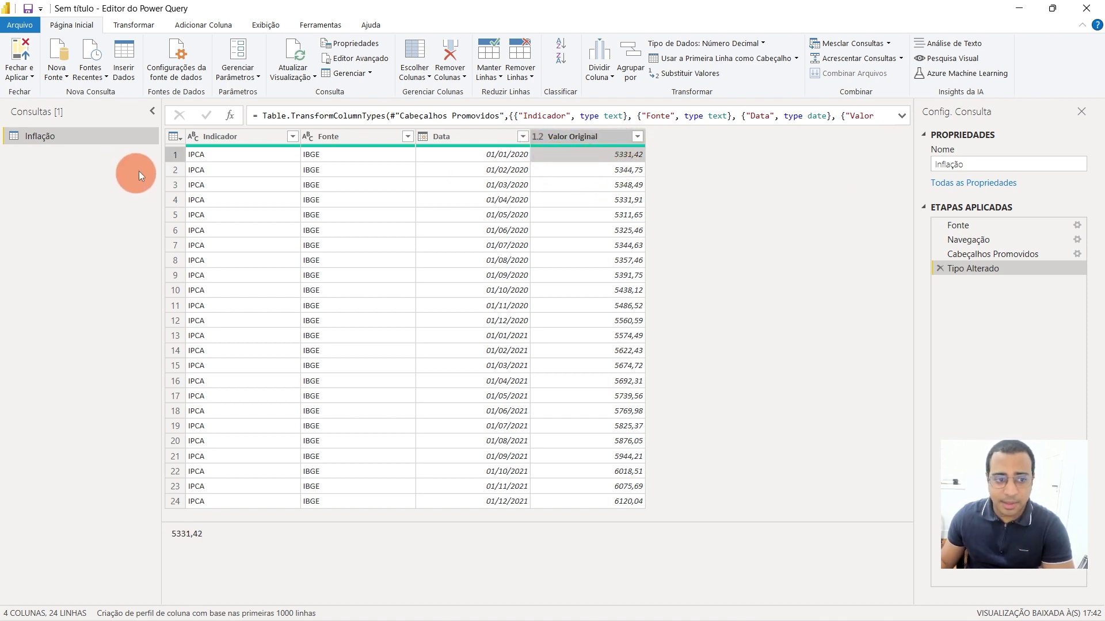
{"action": "left_click", "coordinate": [173, 169]}
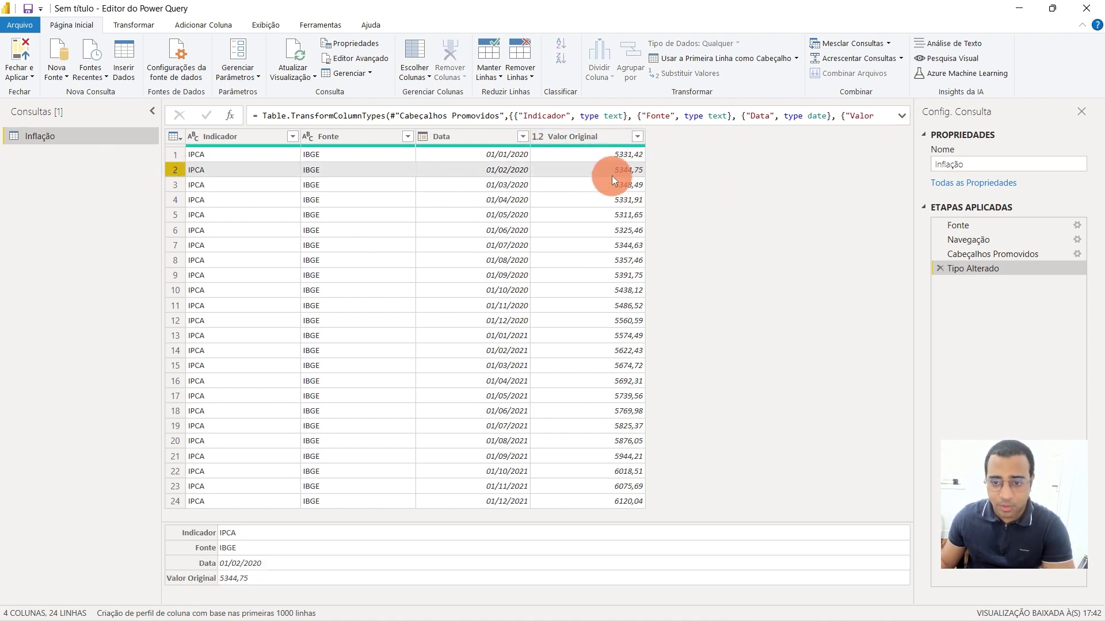
{"action": "left_click", "coordinate": [612, 175]}
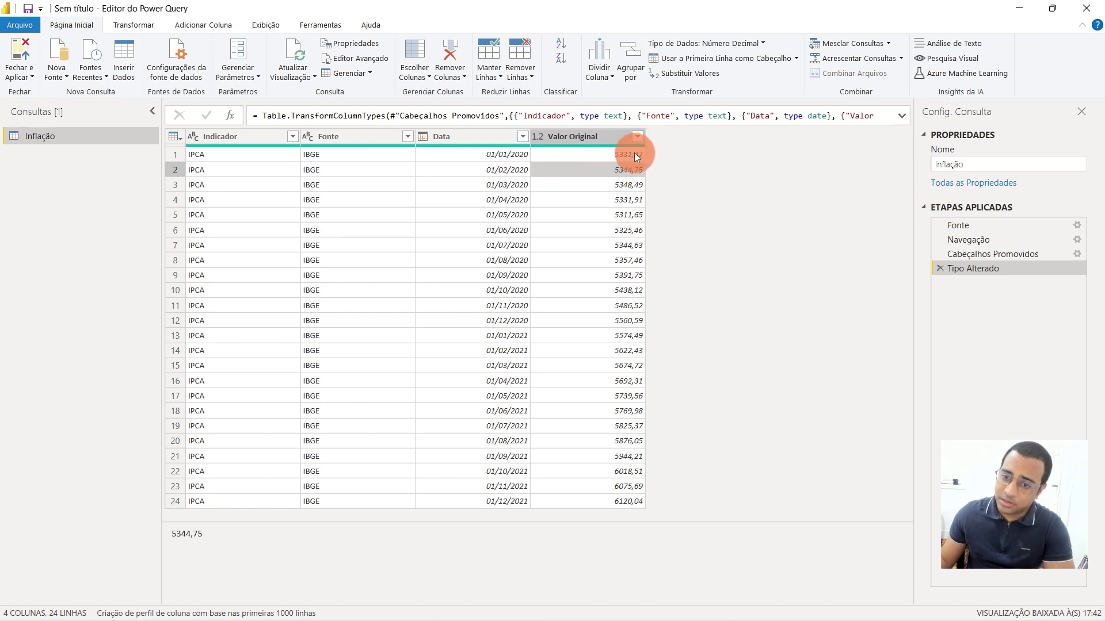
{"action": "left_click", "coordinate": [634, 153]}
{"action": "left_click", "coordinate": [637, 167]}
{"action": "left_click", "coordinate": [631, 153]}
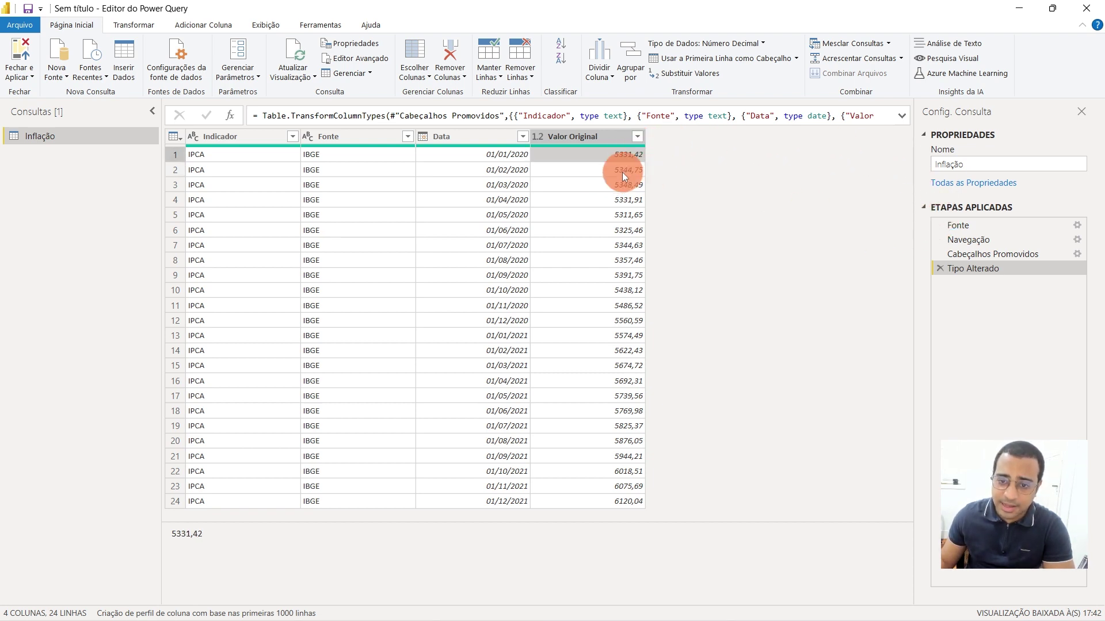
{"action": "left_click", "coordinate": [607, 173]}
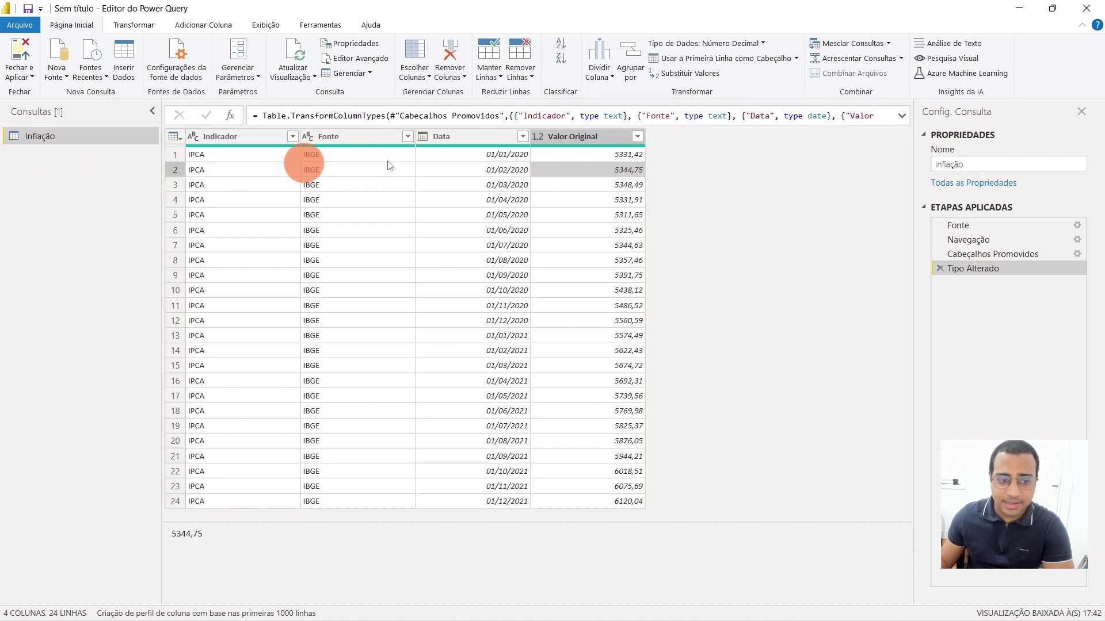
{"action": "left_click", "coordinate": [417, 164]}
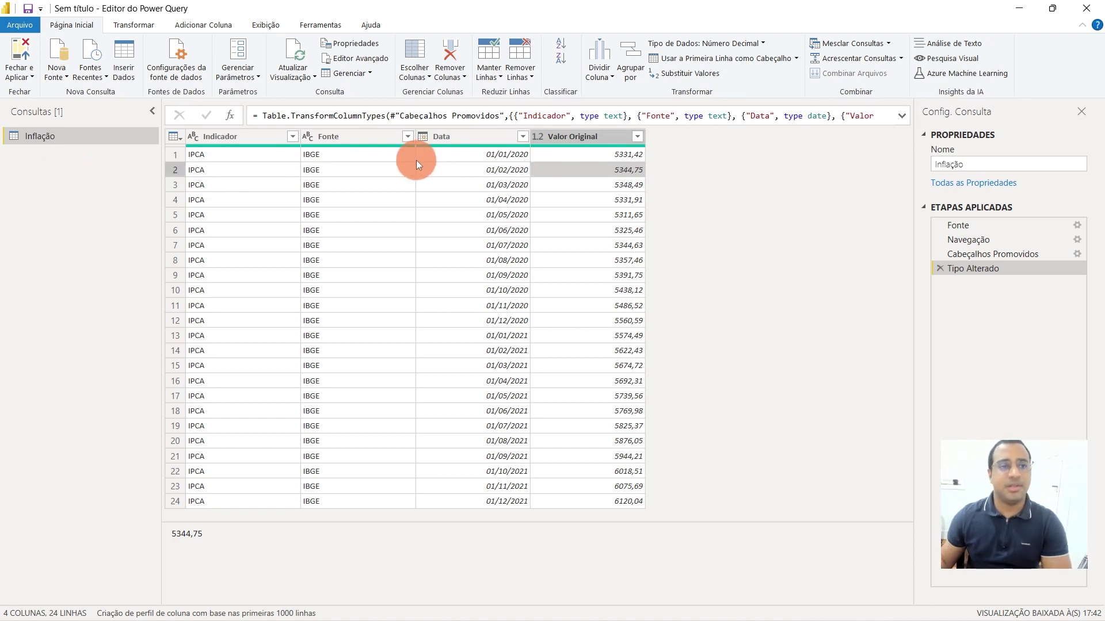
- Add two index columns to the Inflação table, one starting from 0 and another starting from 1
{"action": "left_click", "coordinate": [205, 25]}
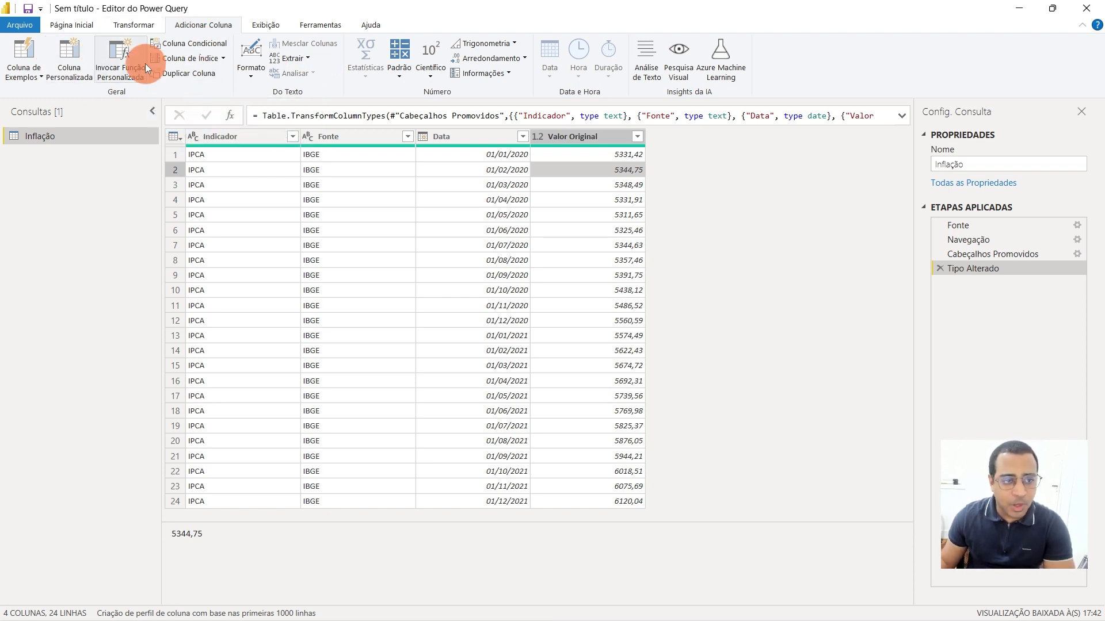
{"action": "left_click", "coordinate": [224, 57]}
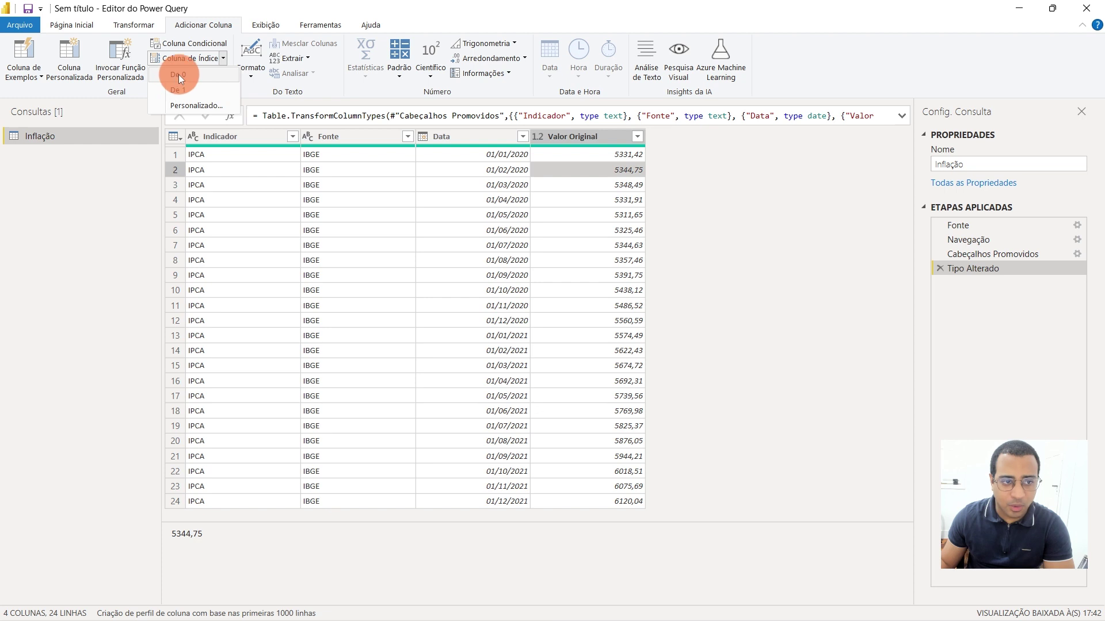
{"action": "left_click", "coordinate": [178, 75]}
{"action": "left_click", "coordinate": [224, 57]}
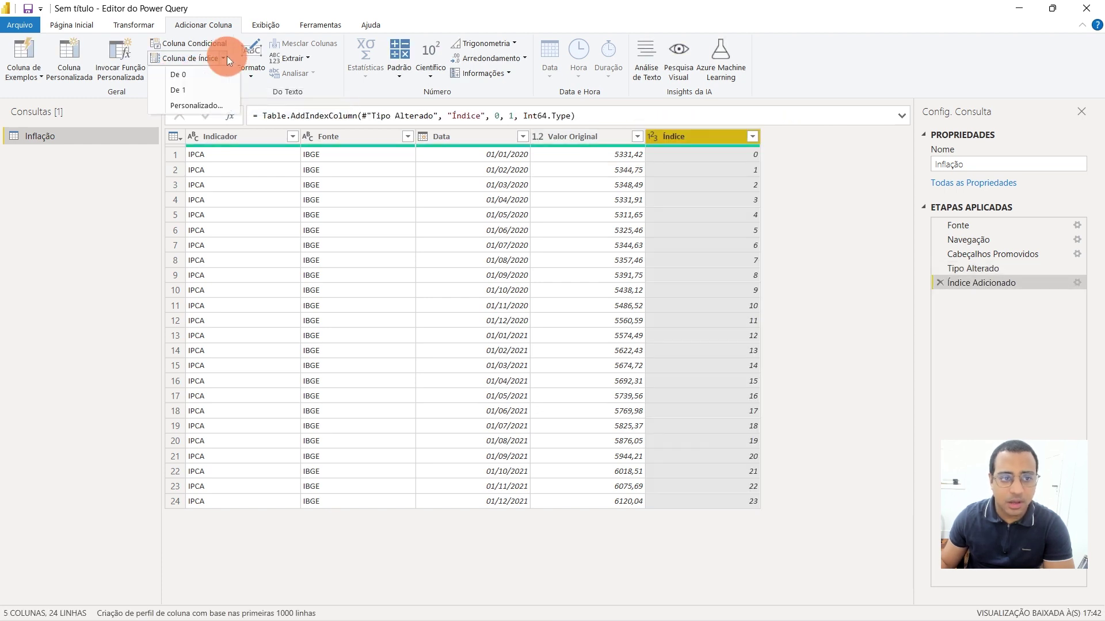
{"action": "left_click", "coordinate": [171, 88]}
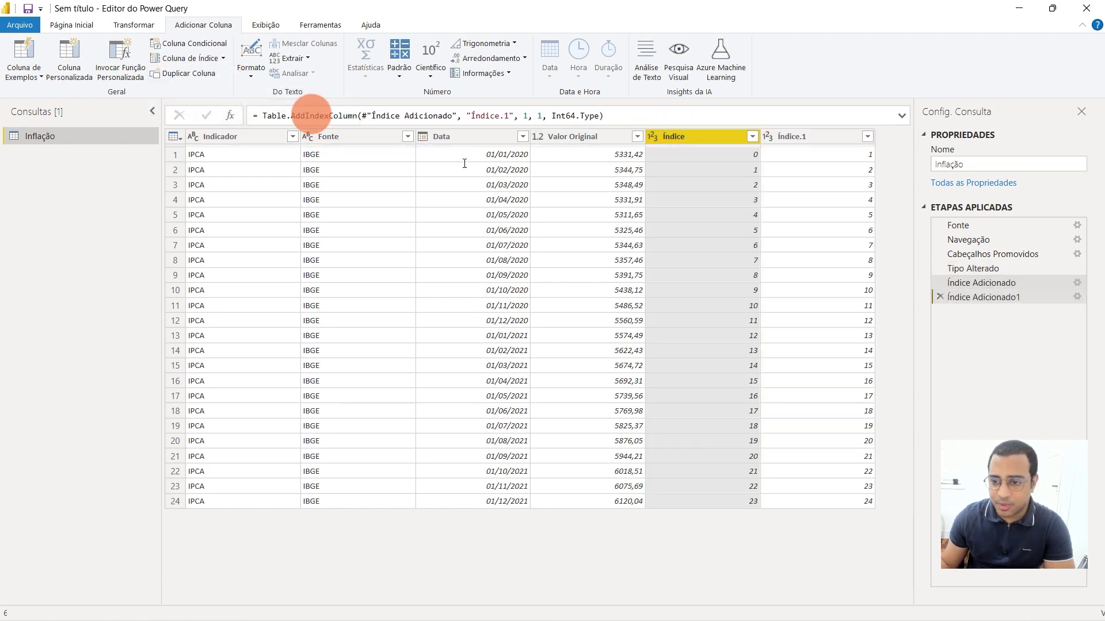
- Examine the first and last values of both index columns and compare their numbering with row 2 of the table
{"action": "left_click", "coordinate": [738, 155]}
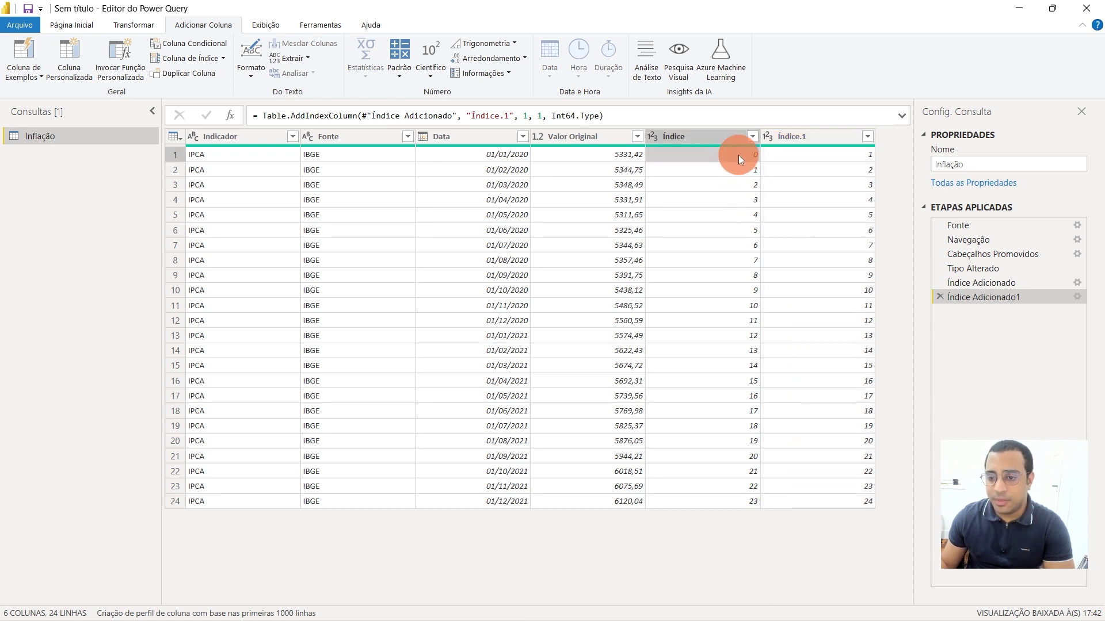
{"action": "left_click", "coordinate": [716, 503]}
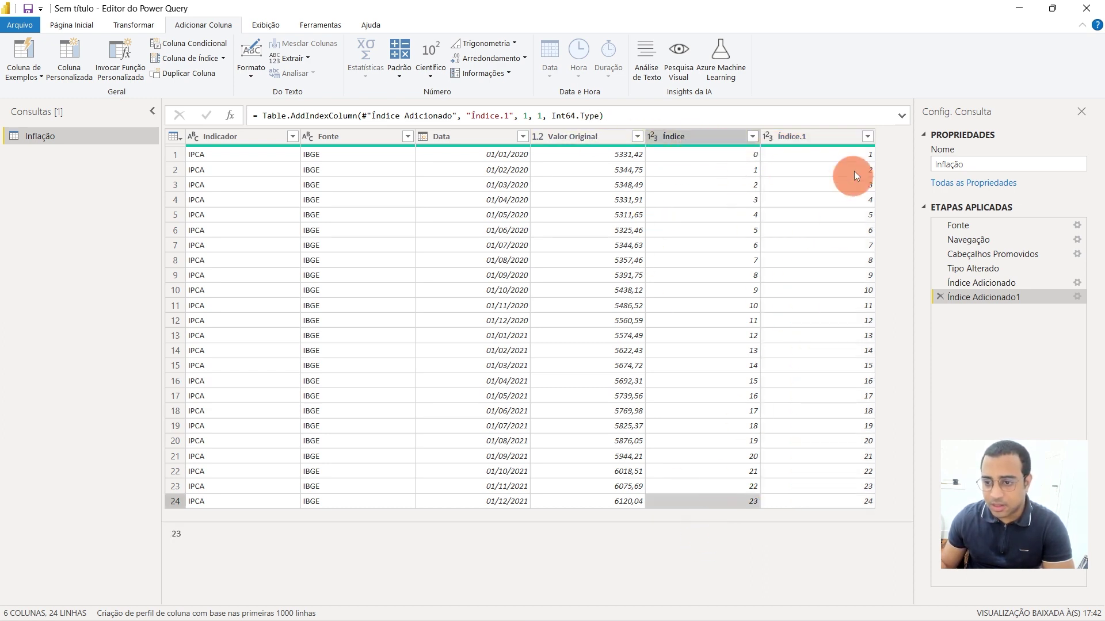
{"action": "left_click", "coordinate": [765, 155]}
{"action": "left_click", "coordinate": [864, 499]}
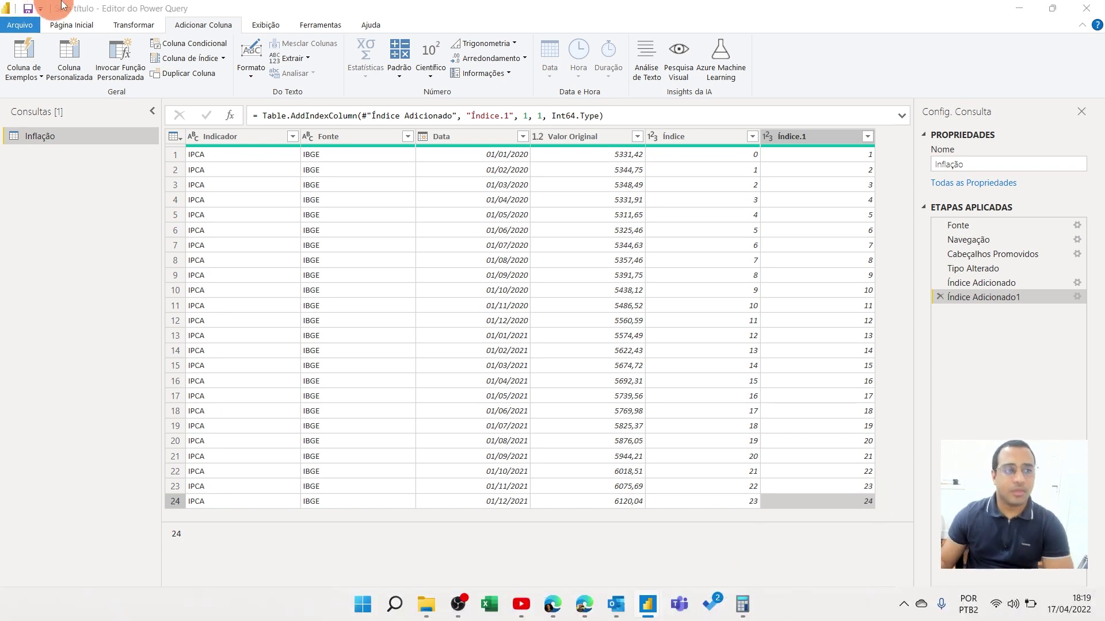
{"action": "left_click", "coordinate": [94, 22]}
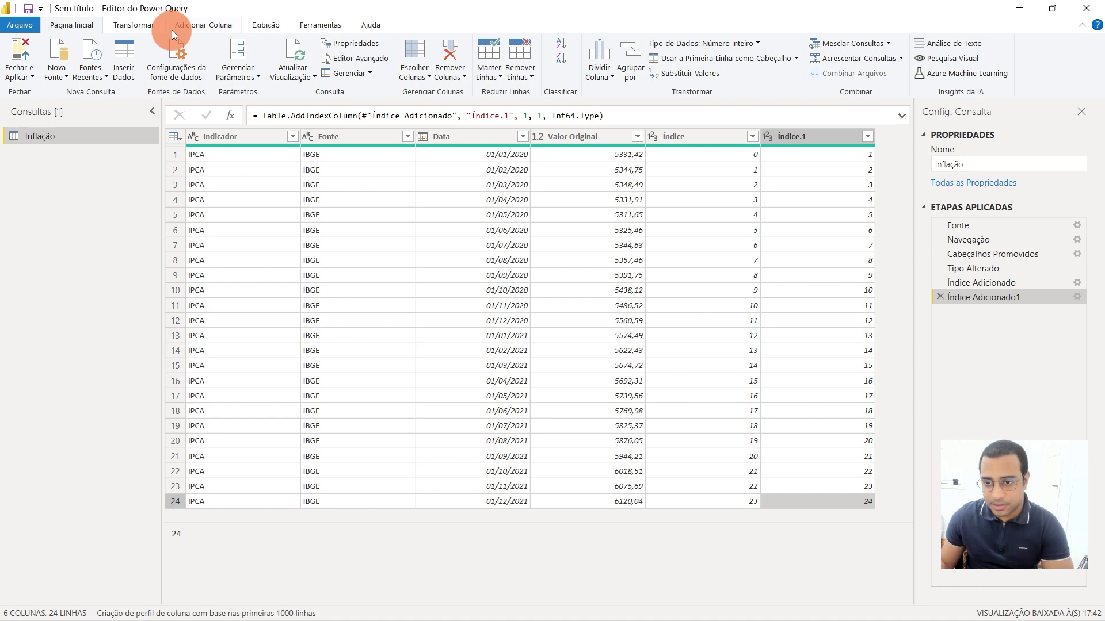
{"action": "left_click", "coordinate": [739, 174]}
{"action": "left_click", "coordinate": [702, 137]}
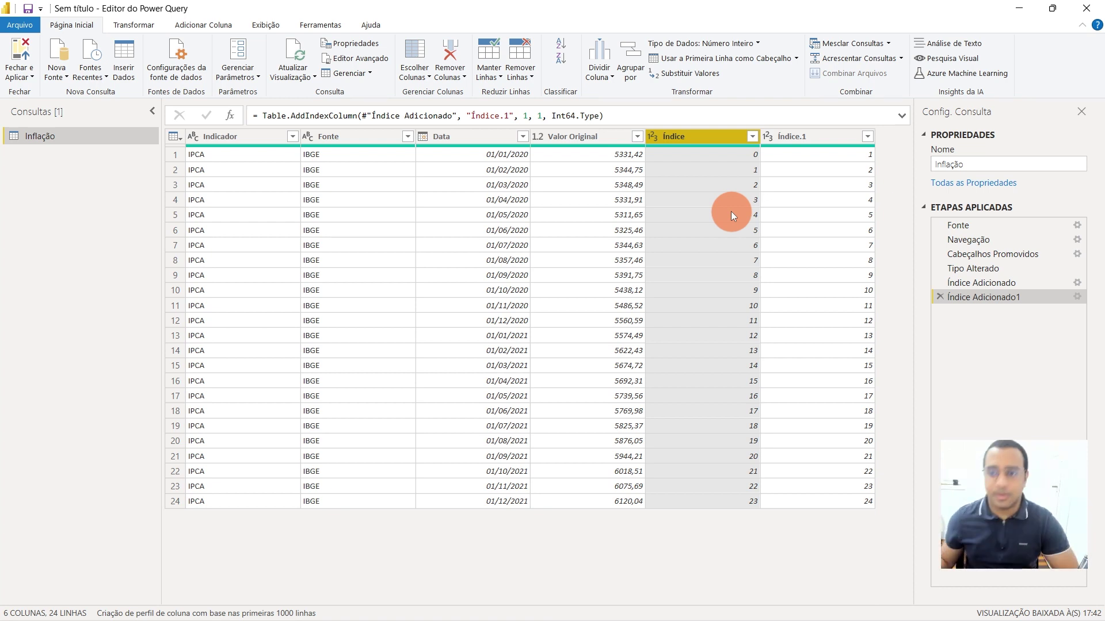
{"action": "left_click", "coordinate": [754, 171]}
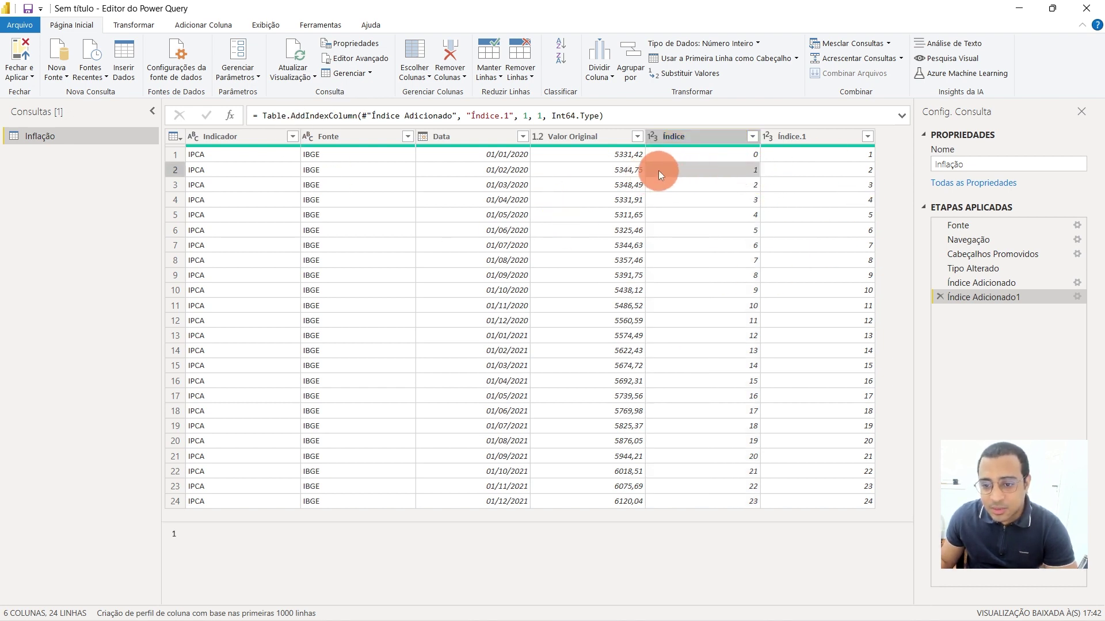
{"action": "left_click", "coordinate": [175, 168]}
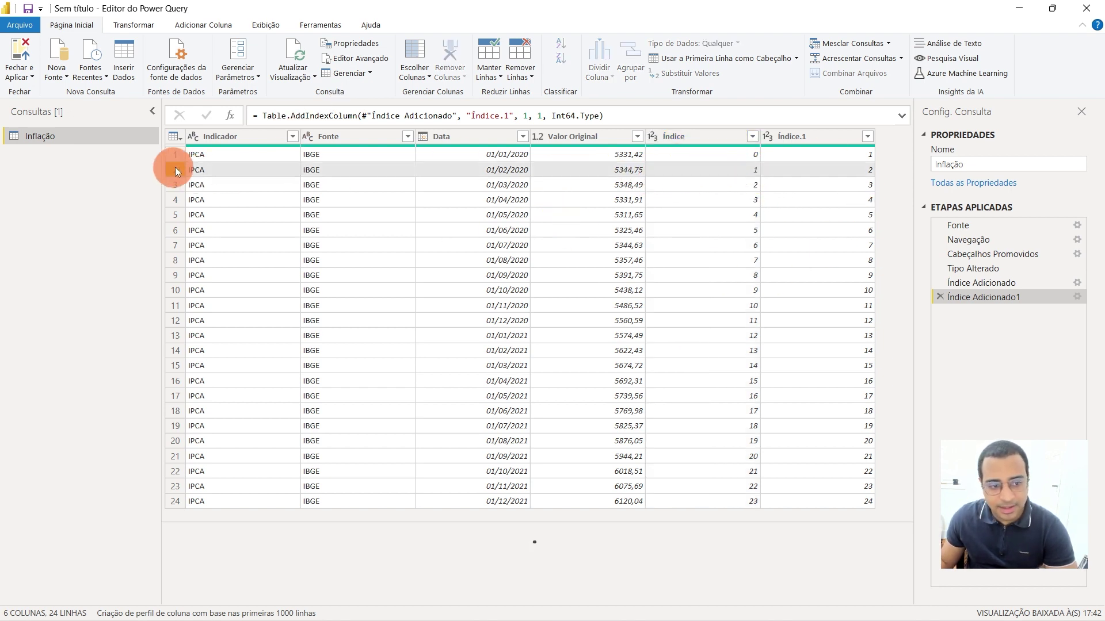
{"action": "left_click", "coordinate": [709, 170]}
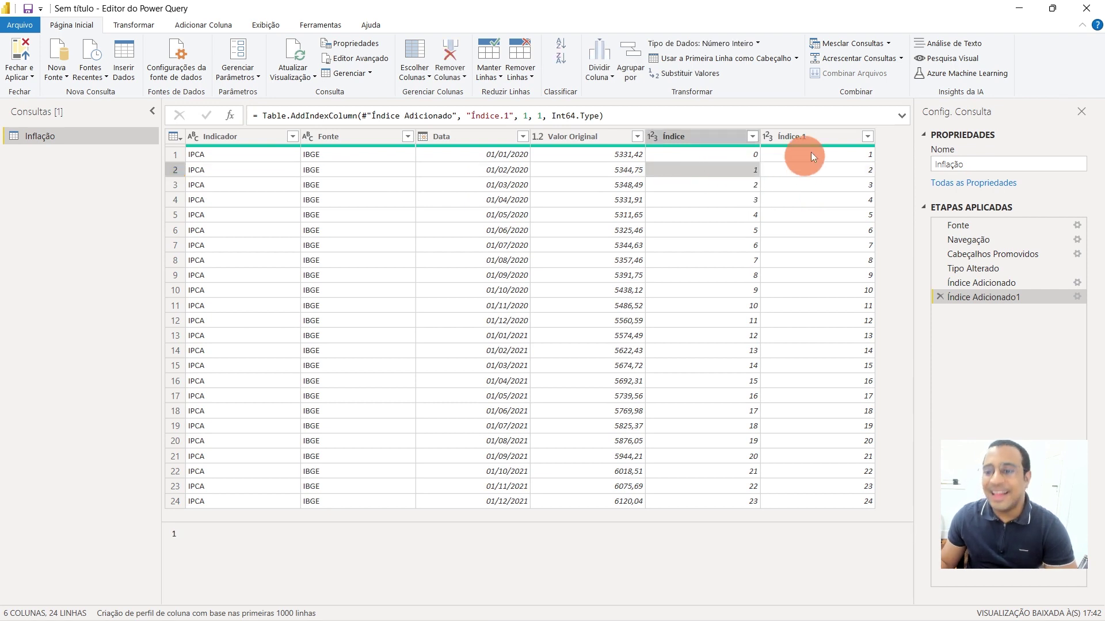
{"action": "left_click", "coordinate": [778, 138]}
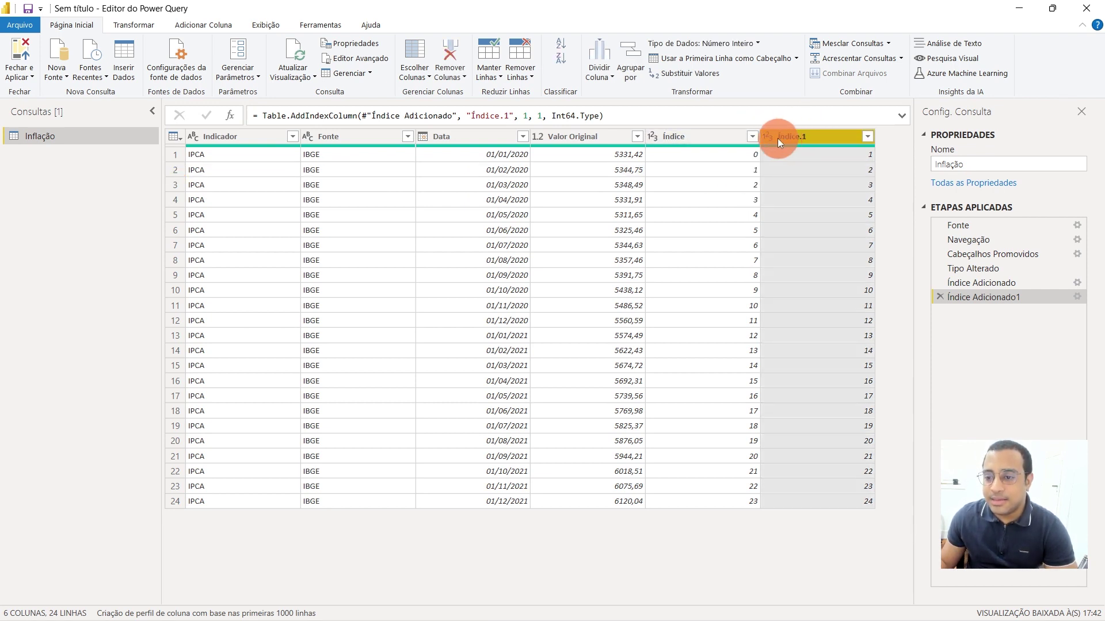
- Compare the Índice and Índice.1 columns against row 1 of the table and its Valor Original
{"action": "left_click", "coordinate": [804, 154]}
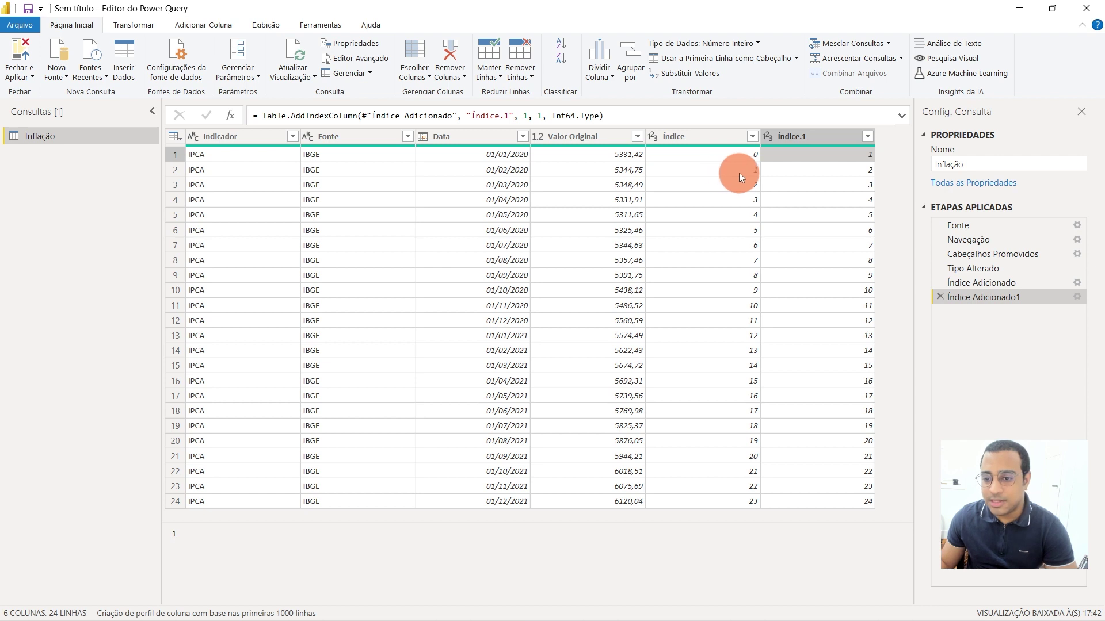
{"action": "left_click", "coordinate": [726, 168]}
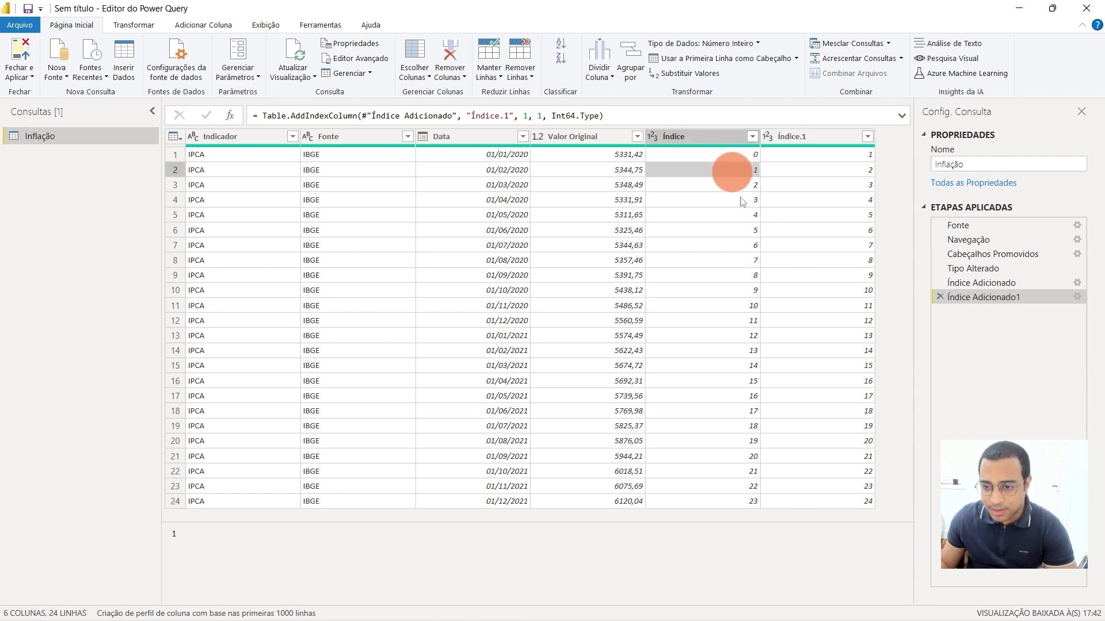
{"action": "left_click", "coordinate": [838, 134]}
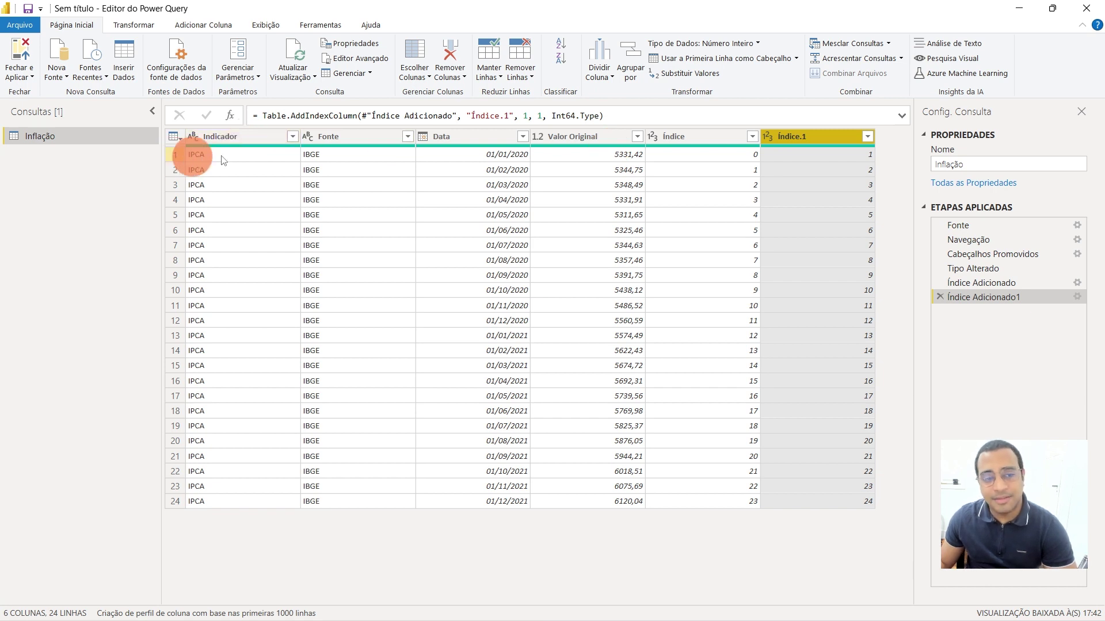
{"action": "left_click", "coordinate": [819, 156]}
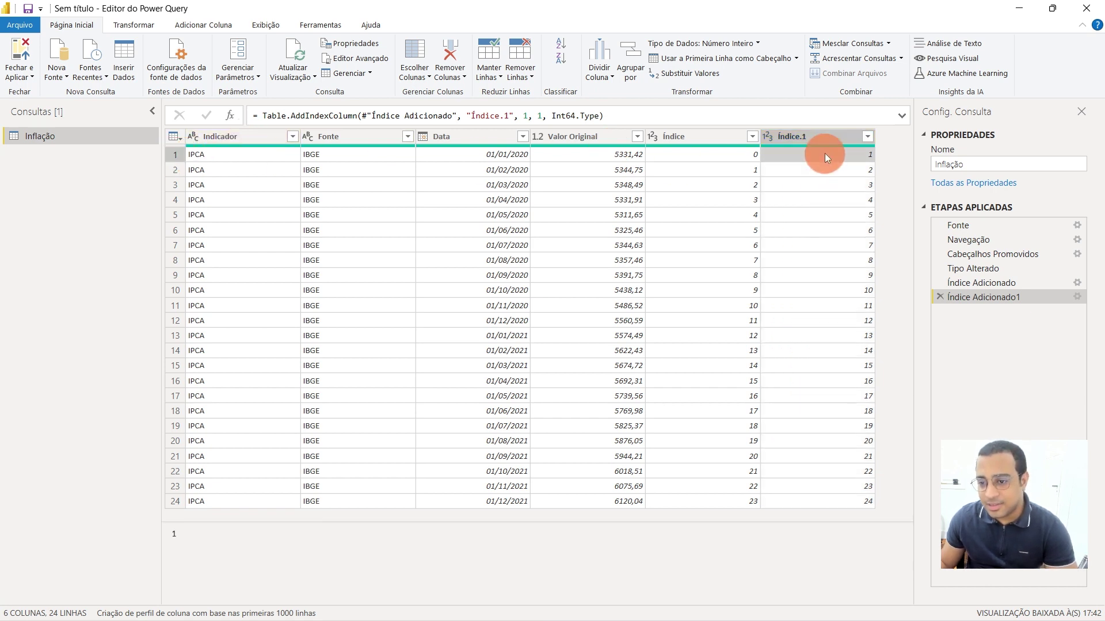
{"action": "left_click", "coordinate": [170, 158]}
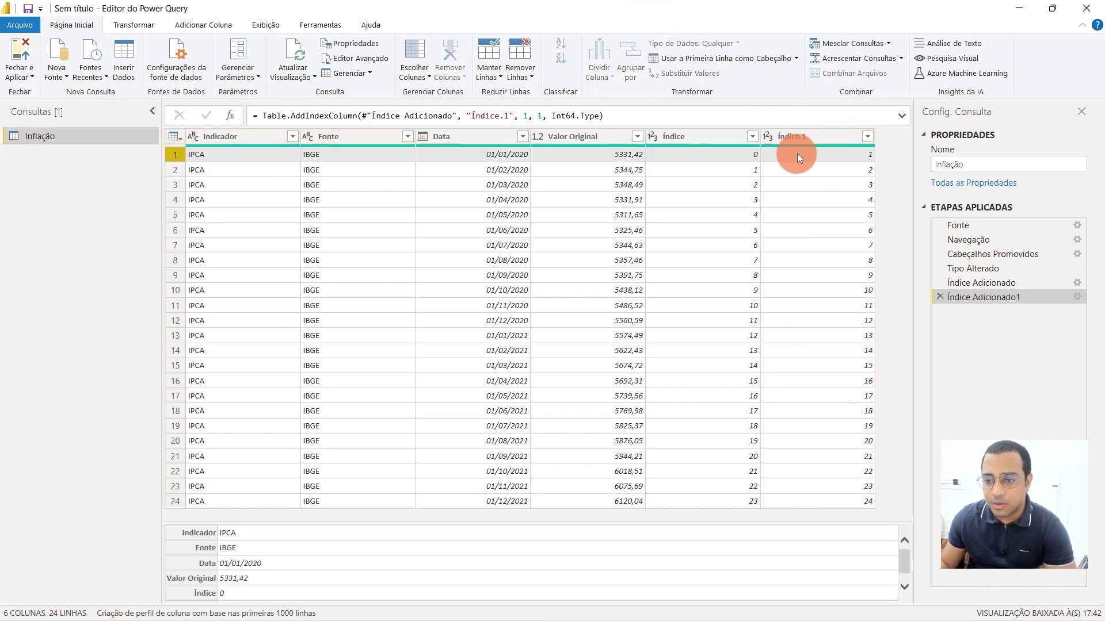
{"action": "left_click", "coordinate": [617, 154]}
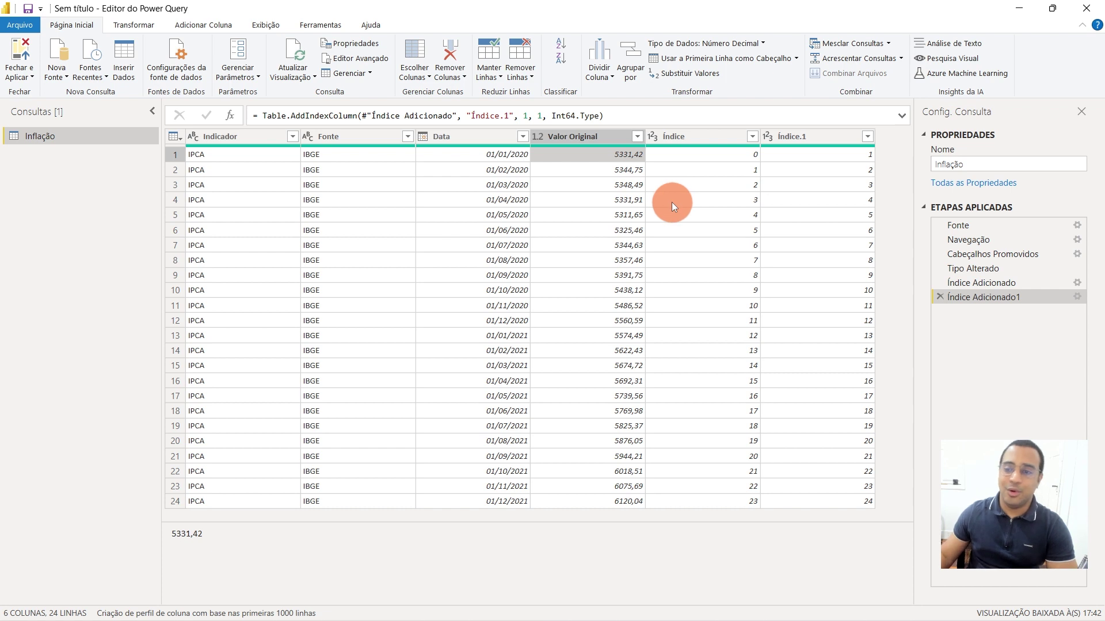
- Compare the Índice values in rows 3 and 4 with the Índice.1 values in the rows directly above them
{"action": "left_click", "coordinate": [741, 189]}
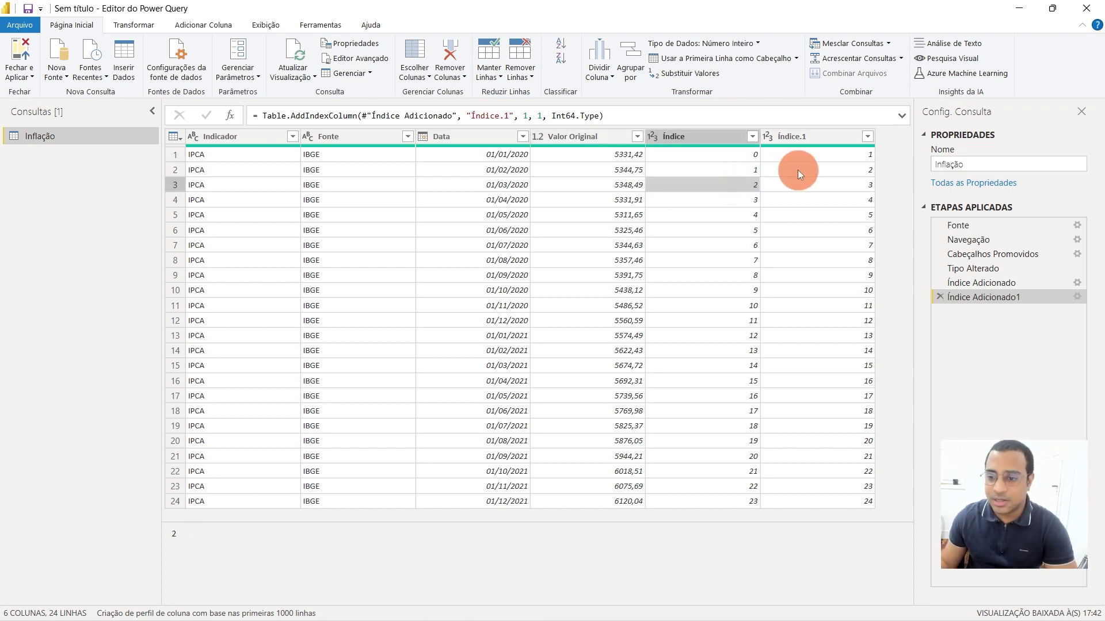
{"action": "left_click", "coordinate": [797, 170]}
{"action": "left_click", "coordinate": [174, 170]}
{"action": "left_click", "coordinate": [741, 198]}
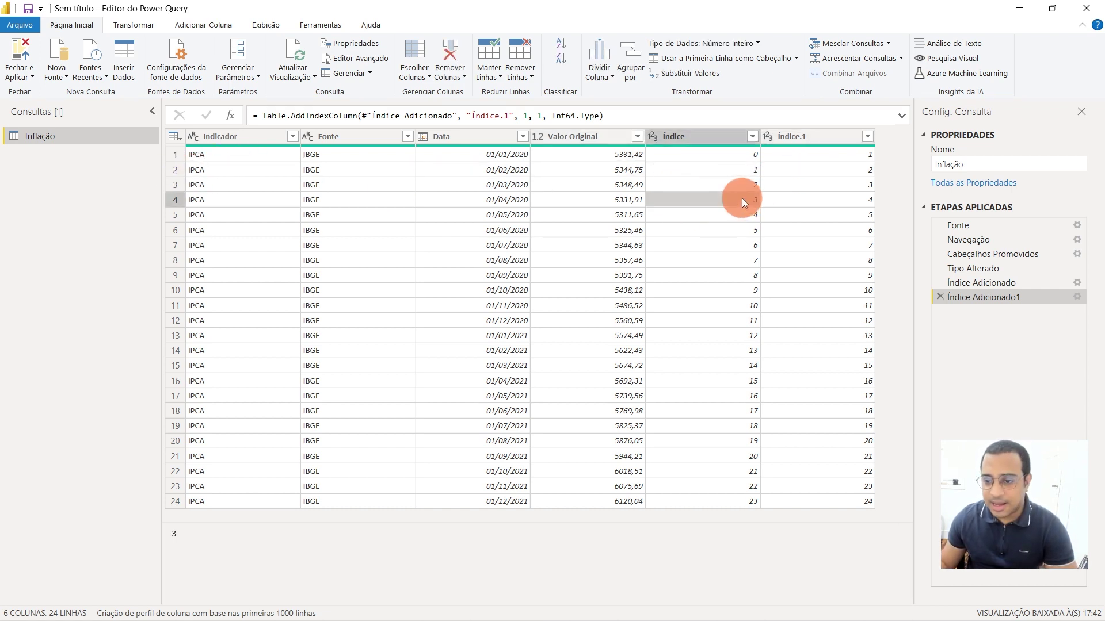
{"action": "left_click", "coordinate": [831, 183]}
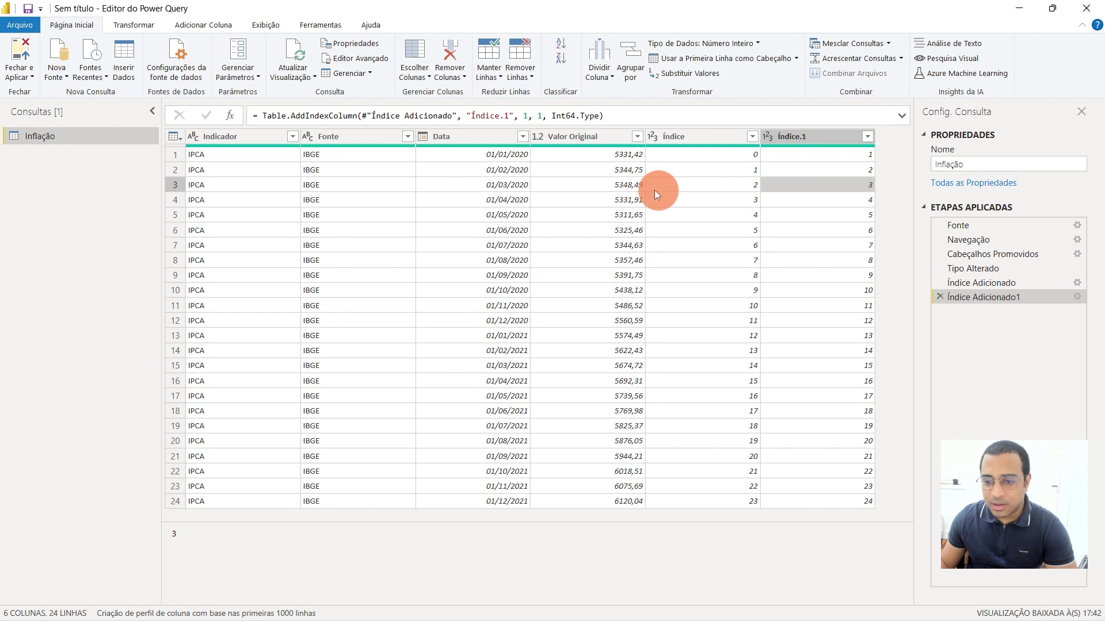
{"action": "left_click", "coordinate": [171, 186]}
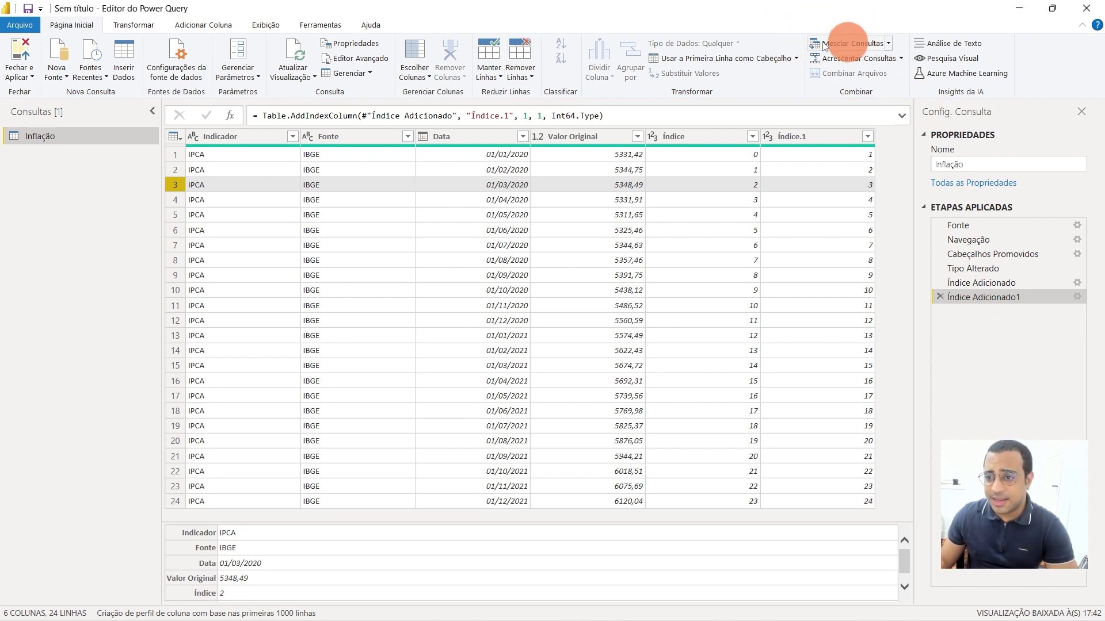
- Merge the Inflação query with itself, matching Índice in the first table to Índice.1 in the second with a left outer join
{"action": "left_click", "coordinate": [861, 51]}
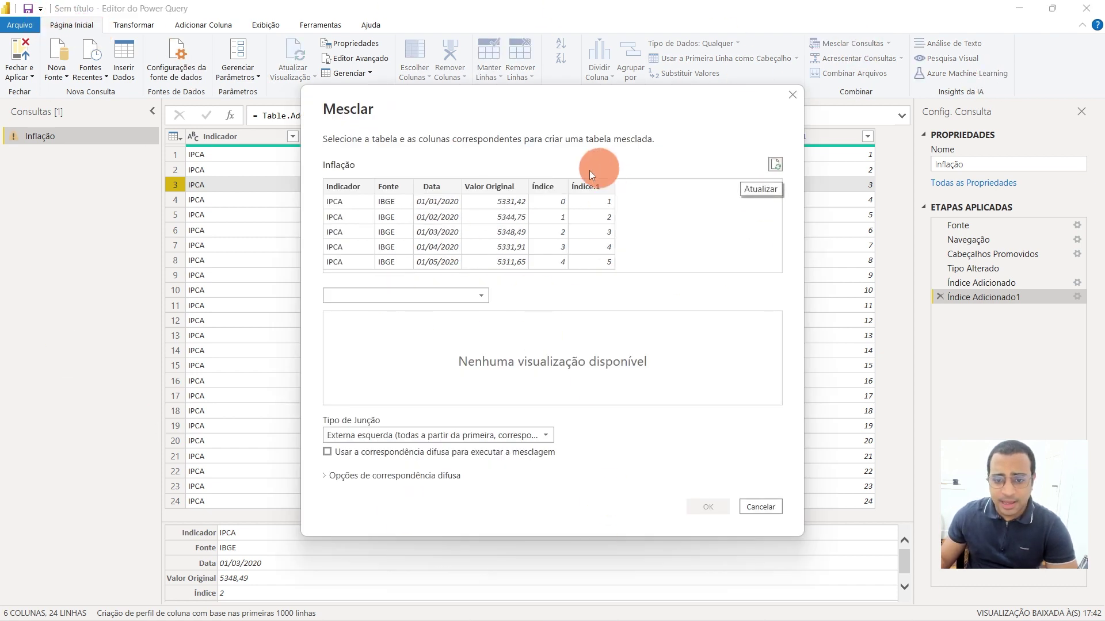
{"action": "left_click", "coordinate": [557, 186]}
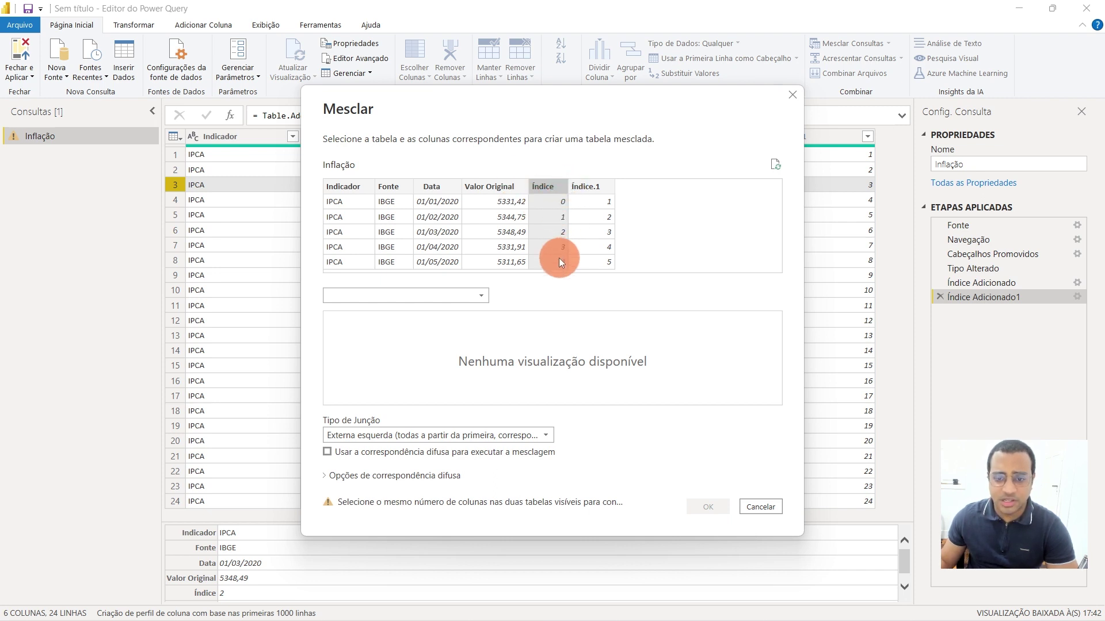
{"action": "left_click", "coordinate": [429, 295]}
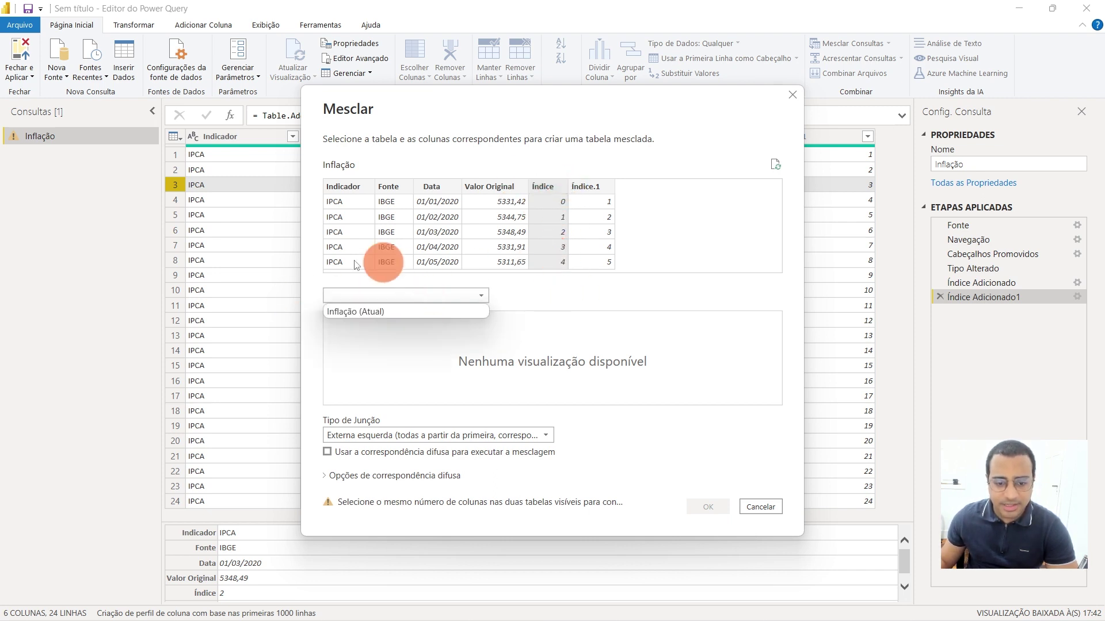
{"action": "left_click", "coordinate": [384, 310]}
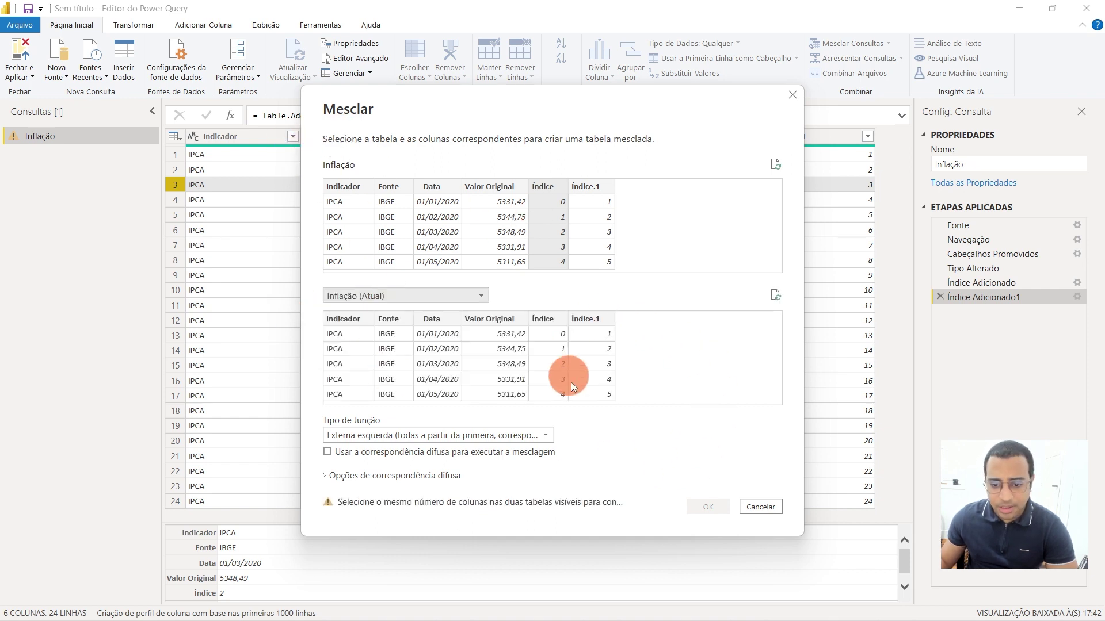
{"action": "left_click", "coordinate": [608, 323]}
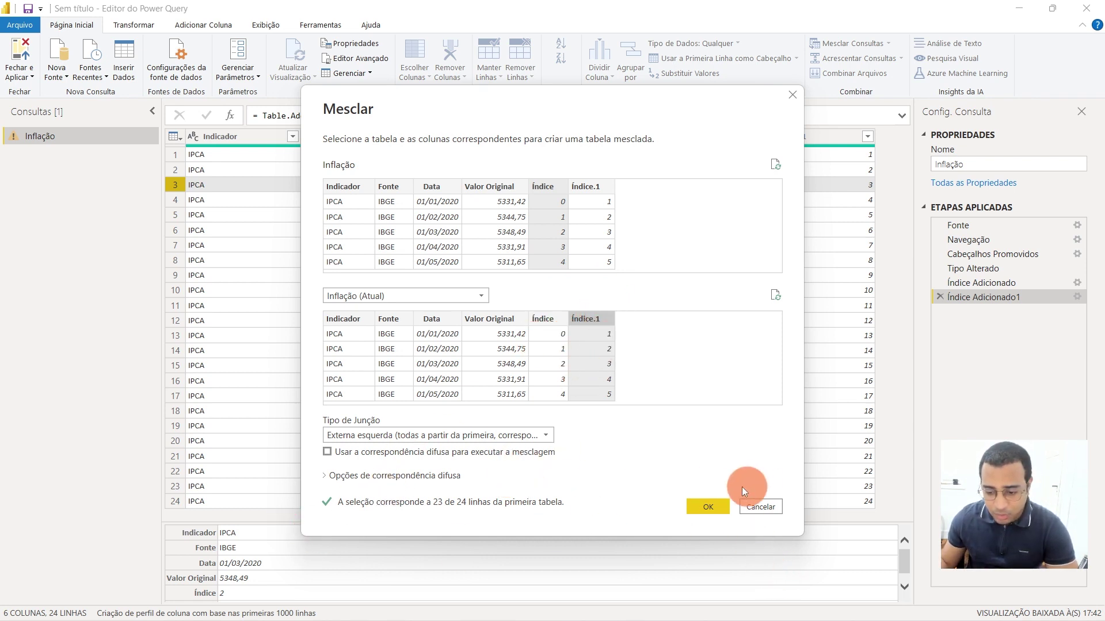
{"action": "left_click", "coordinate": [699, 510]}
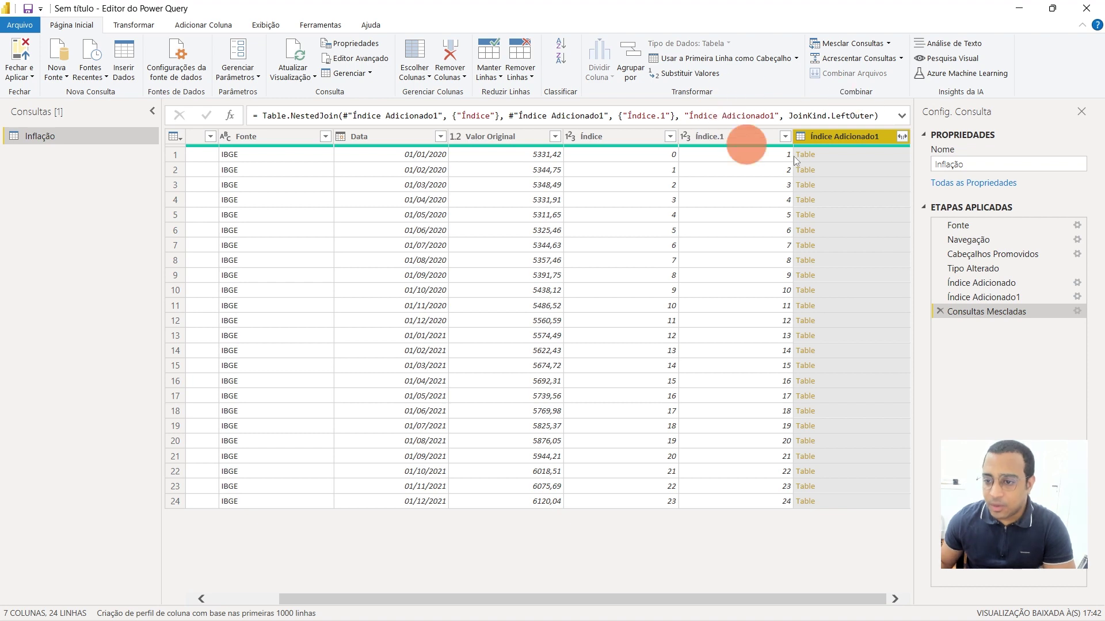
- Expand the merged Índice Adicionado1 column to bring in only the Valor Original field
{"action": "left_click", "coordinate": [902, 138]}
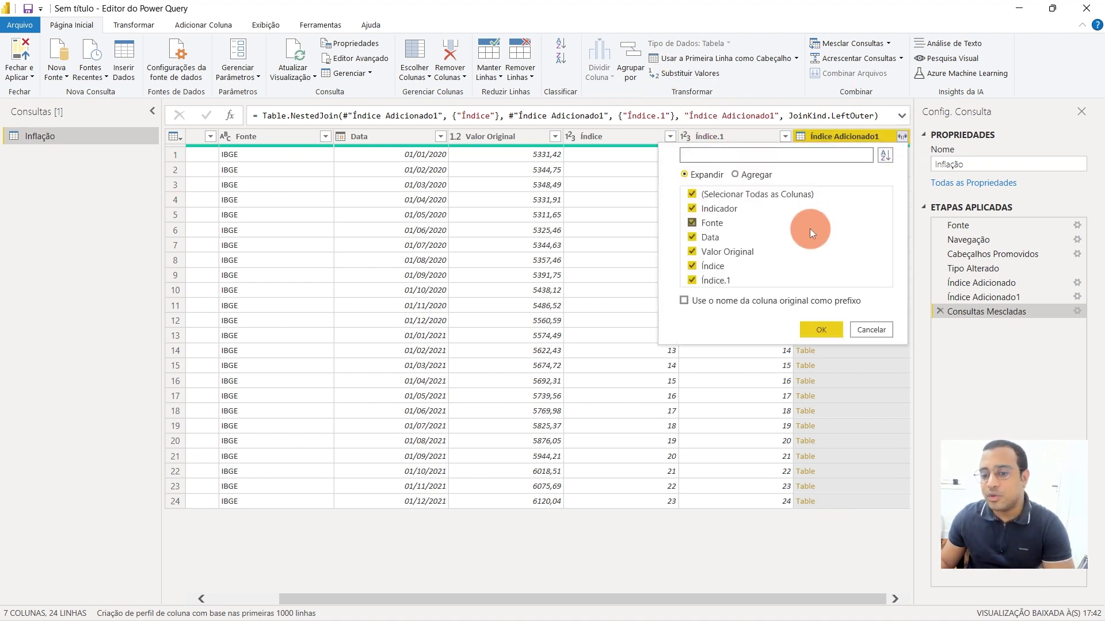
{"action": "left_click", "coordinate": [812, 194]}
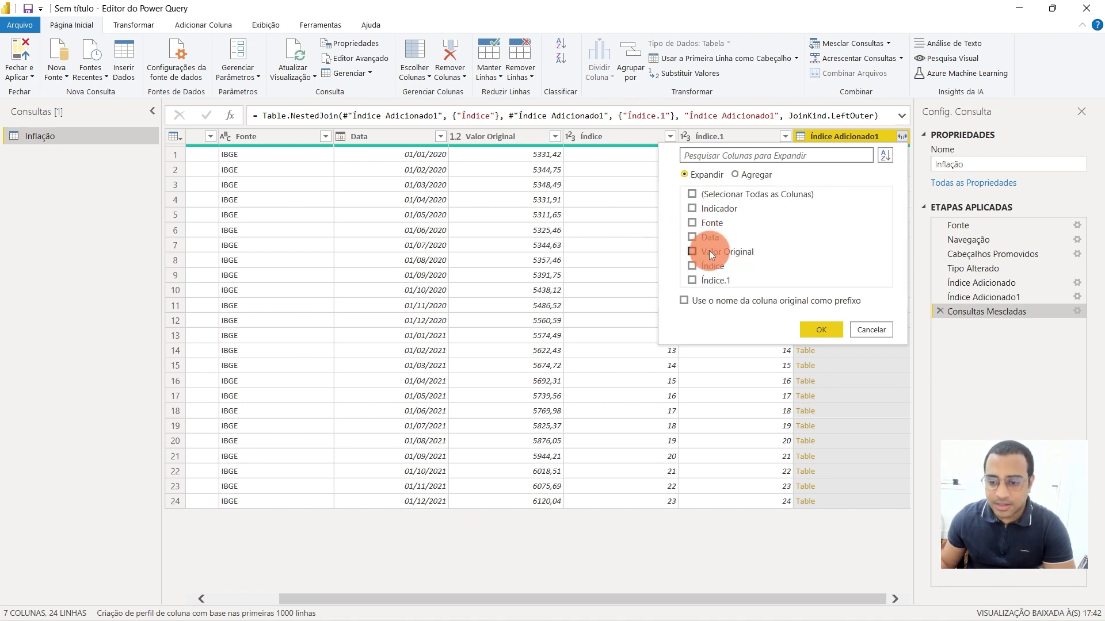
{"action": "left_click", "coordinate": [693, 251]}
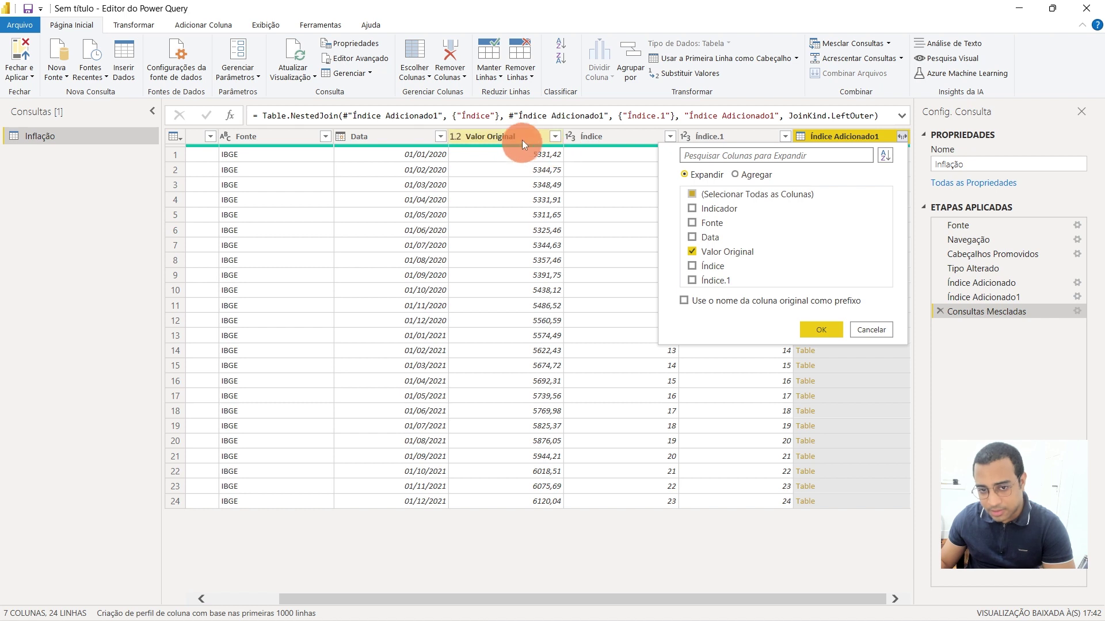
{"action": "left_click", "coordinate": [829, 328]}
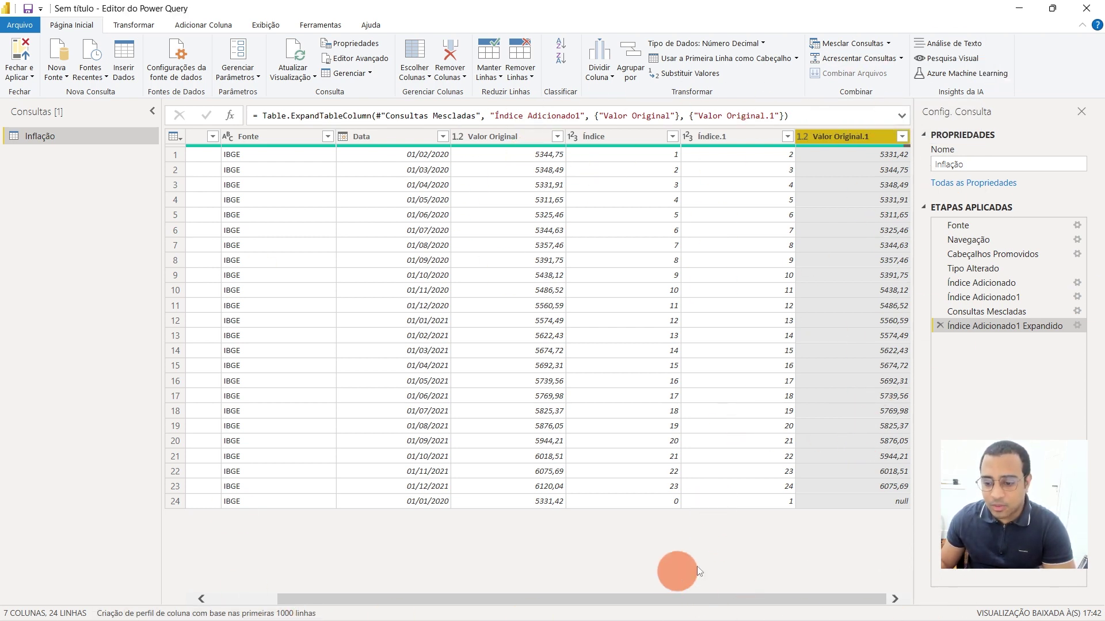
- Check the last row of the expanded table, and sort the table by Índice in ascending order
{"action": "left_click", "coordinate": [619, 500]}
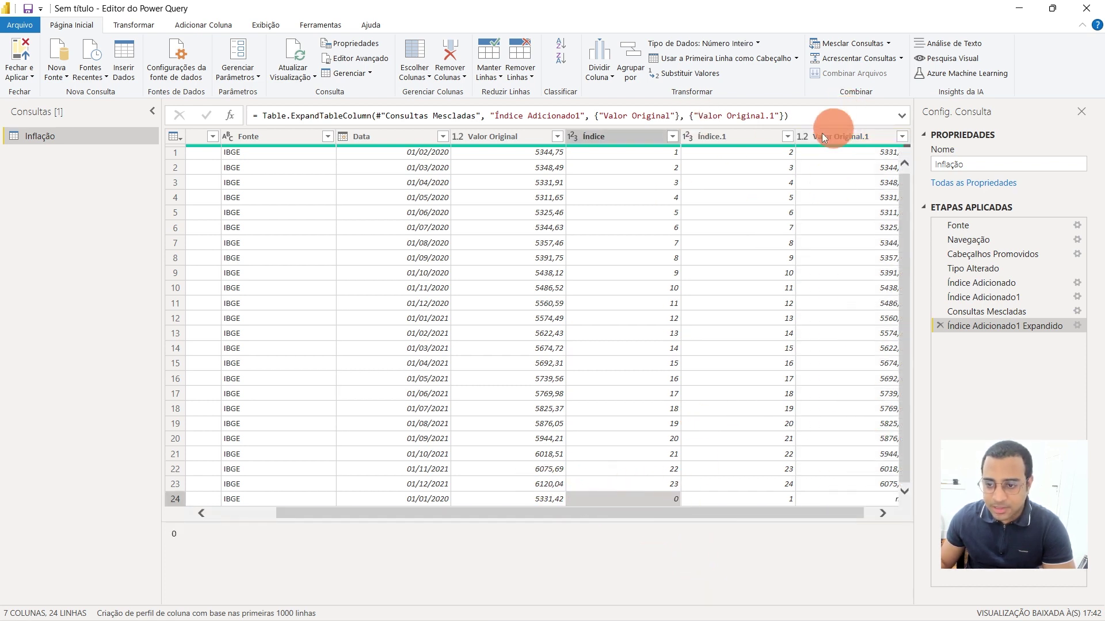
{"action": "left_click", "coordinate": [771, 140]}
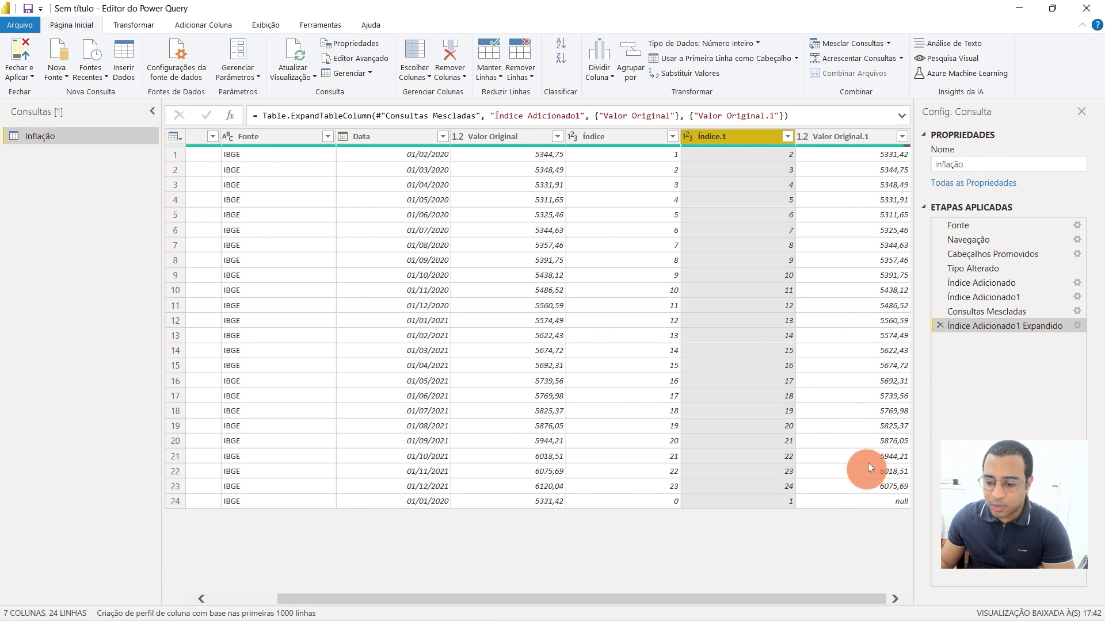
{"action": "left_click", "coordinate": [896, 501]}
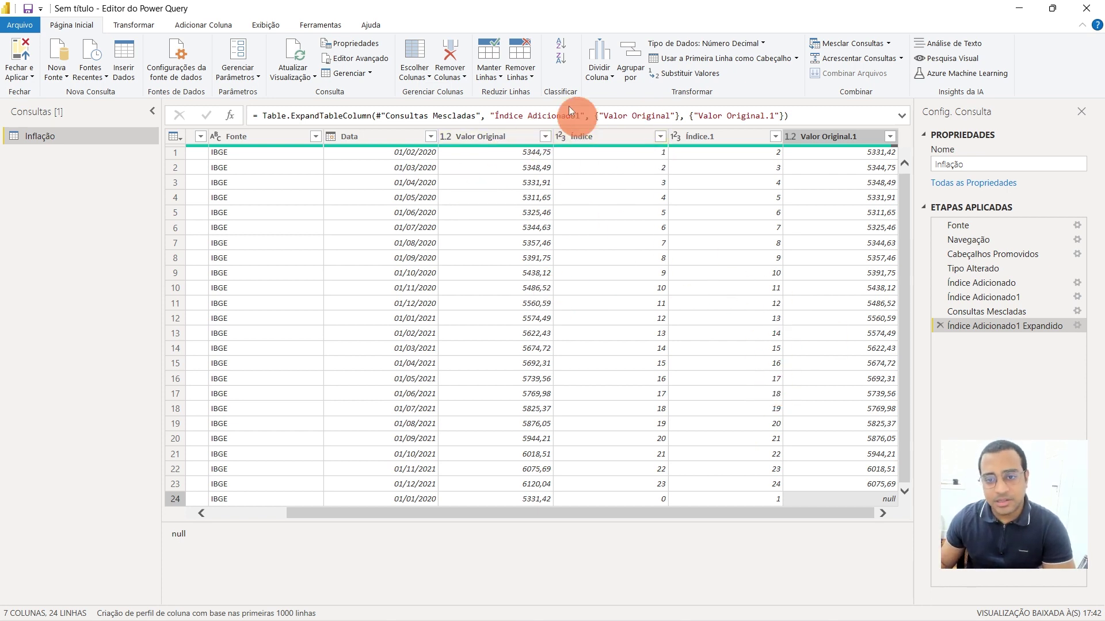
{"action": "left_click", "coordinate": [659, 137]}
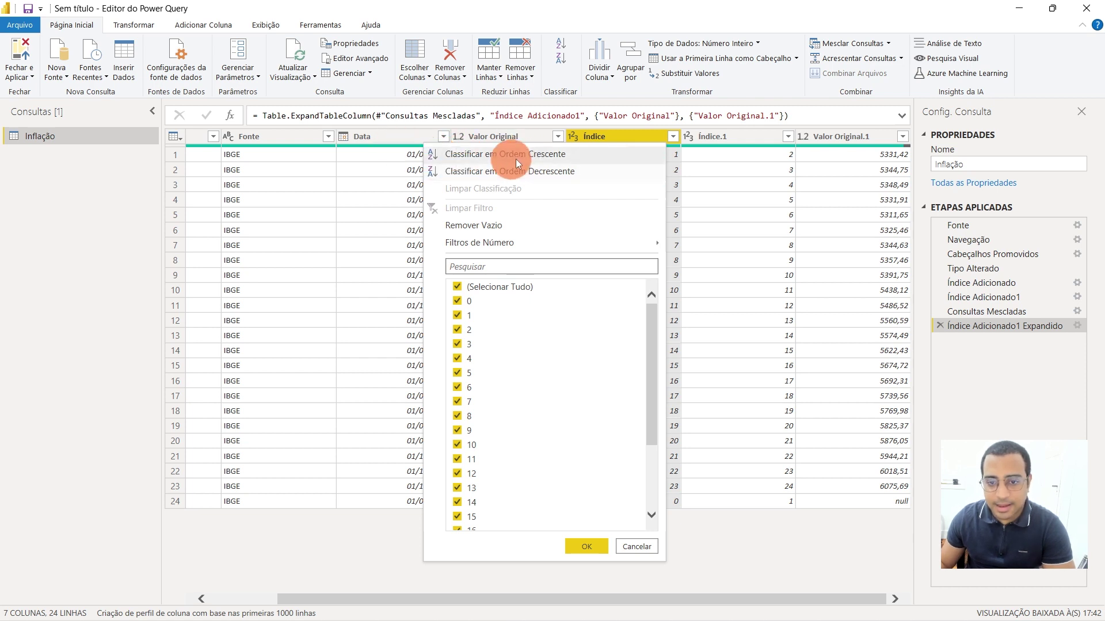
{"action": "left_click", "coordinate": [555, 154]}
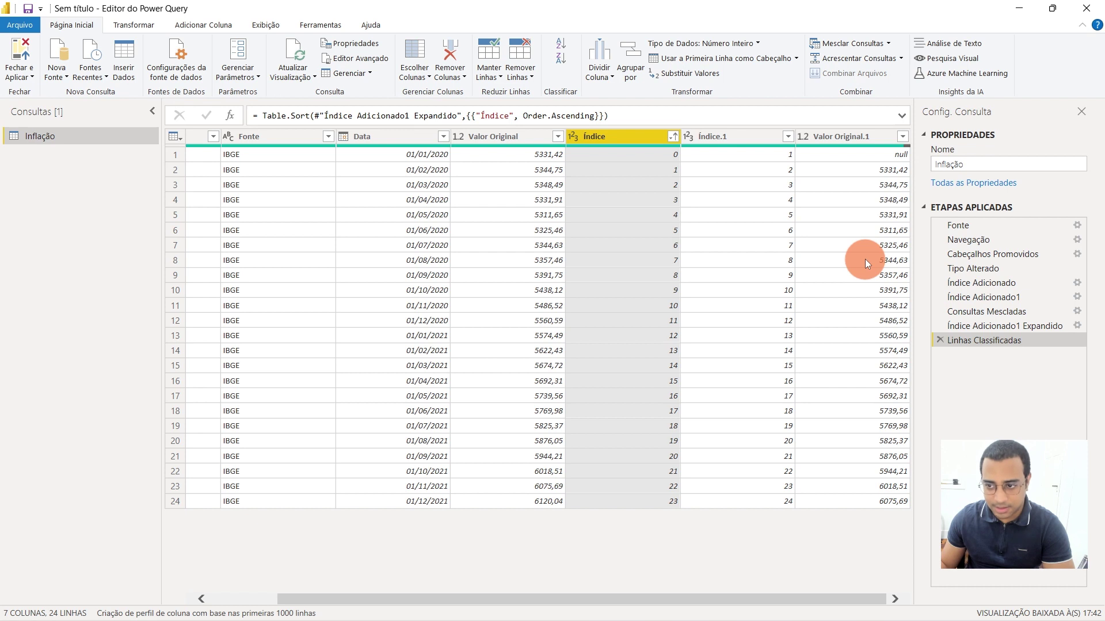
- Examine row 1's Índice.1, Valor Original and Valor Original.1 values in the sorted table
{"action": "left_click", "coordinate": [716, 155]}
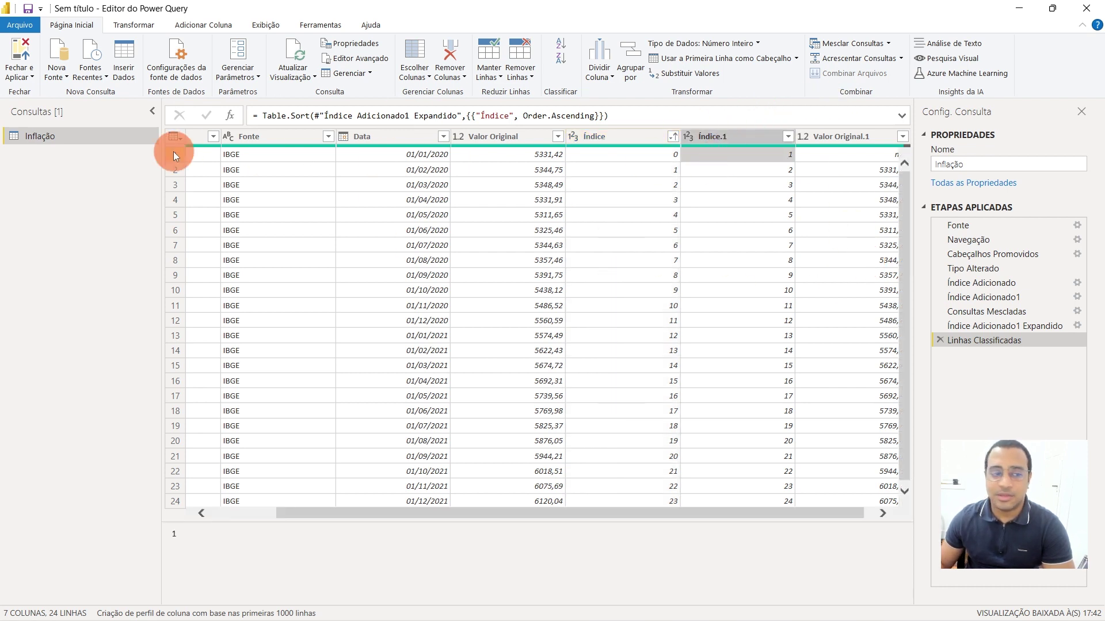
{"action": "left_click", "coordinate": [175, 153]}
{"action": "left_click", "coordinate": [860, 156]}
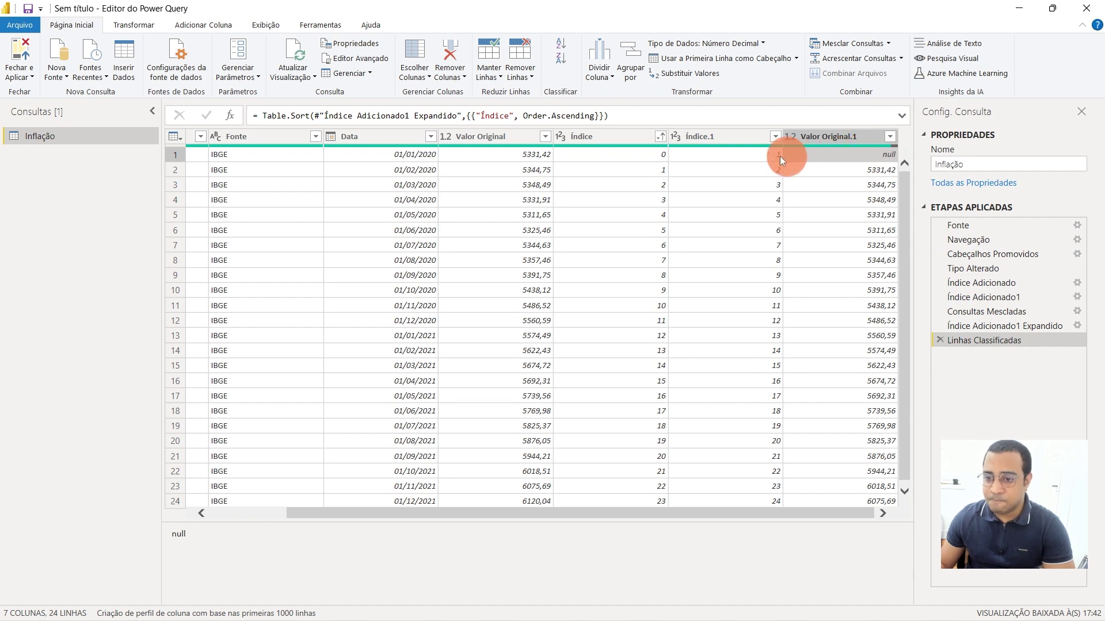
{"action": "left_click", "coordinate": [505, 154]}
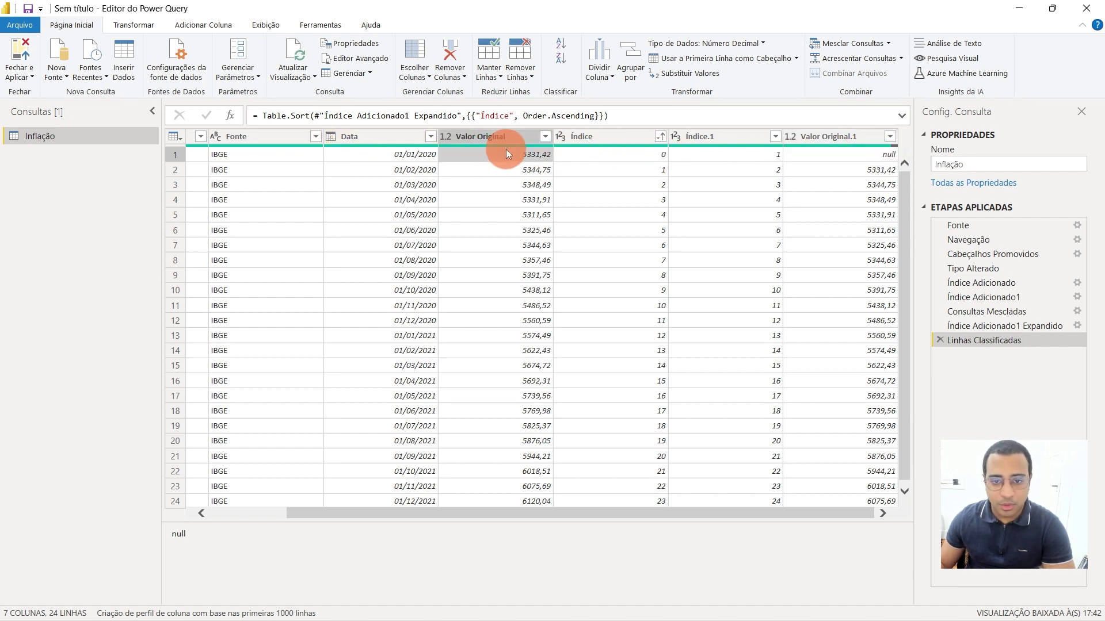
{"action": "left_click", "coordinate": [172, 155]}
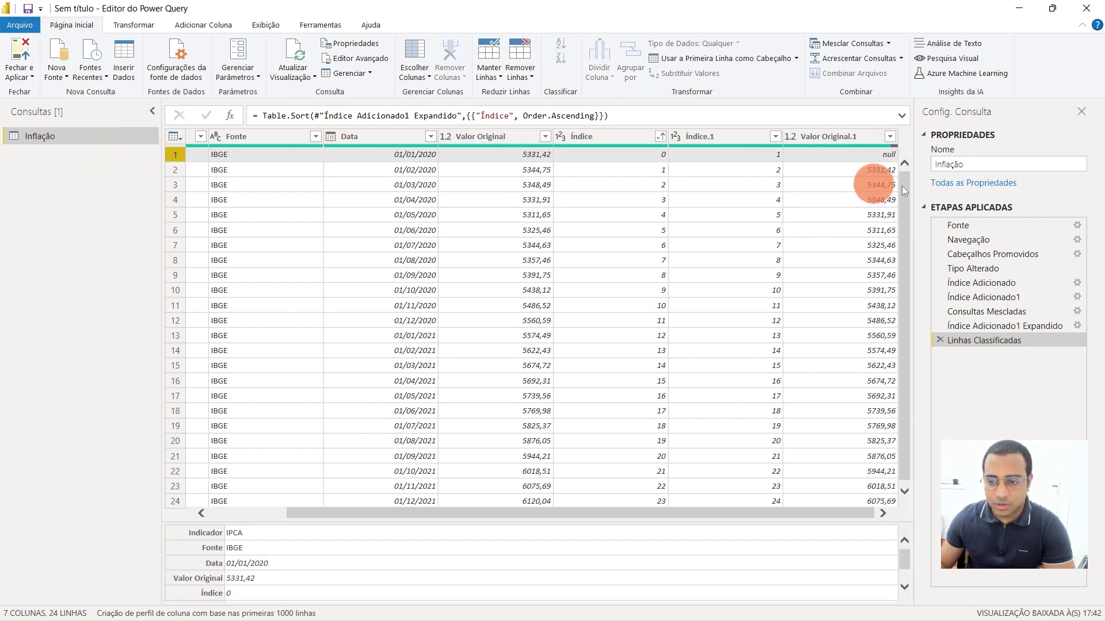
- Compare Valor Original.1 in rows 2 and 3 with the Valor Original of the row directly above each
{"action": "left_click", "coordinate": [849, 171]}
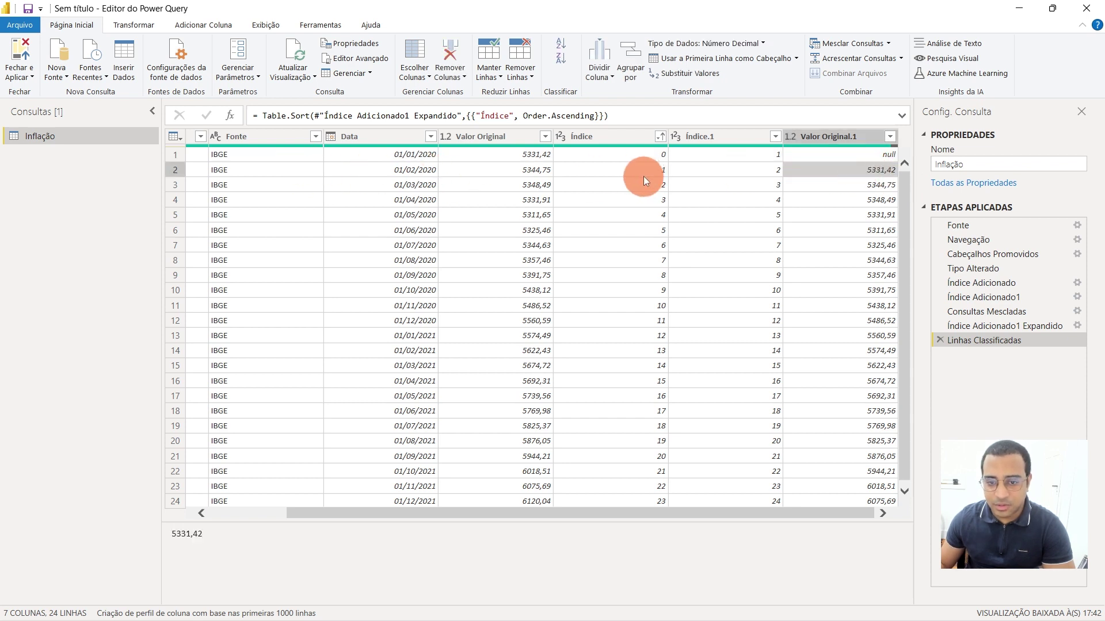
{"action": "left_click", "coordinate": [506, 155]}
{"action": "left_click", "coordinate": [874, 169]}
{"action": "left_click", "coordinate": [511, 153]}
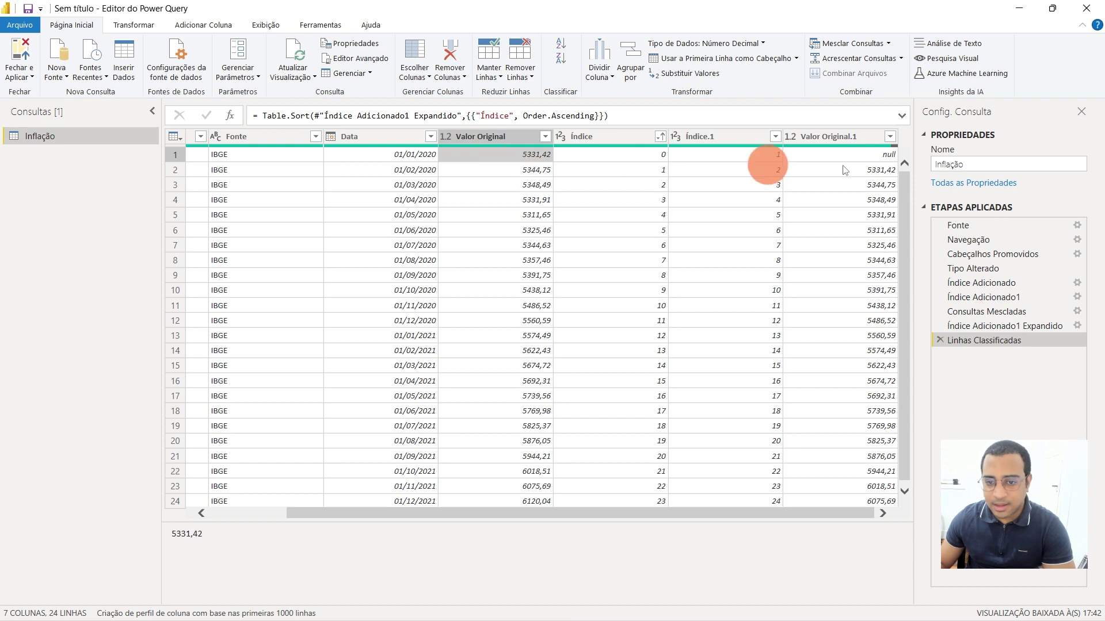
{"action": "left_click", "coordinate": [883, 172]}
{"action": "left_click", "coordinate": [521, 154]}
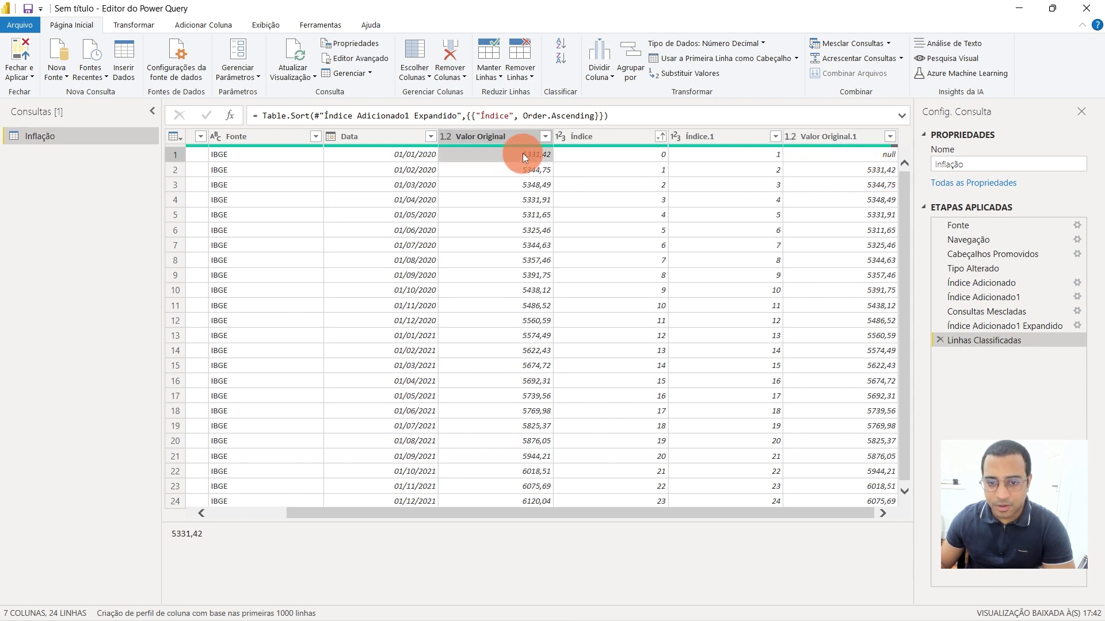
{"action": "left_click", "coordinate": [858, 184]}
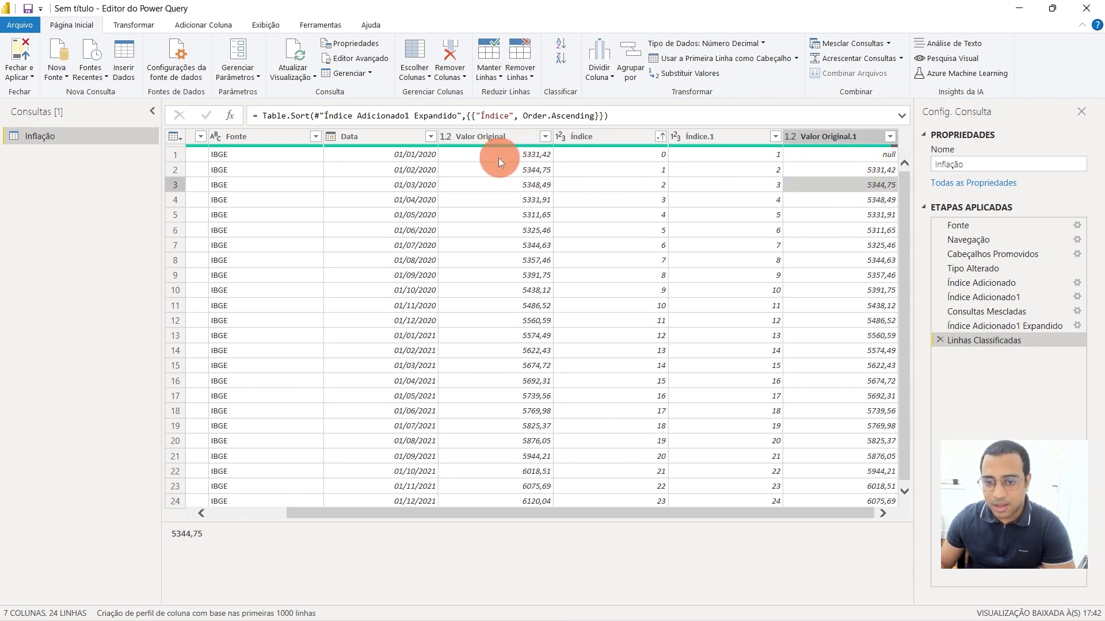
{"action": "left_click", "coordinate": [537, 173]}
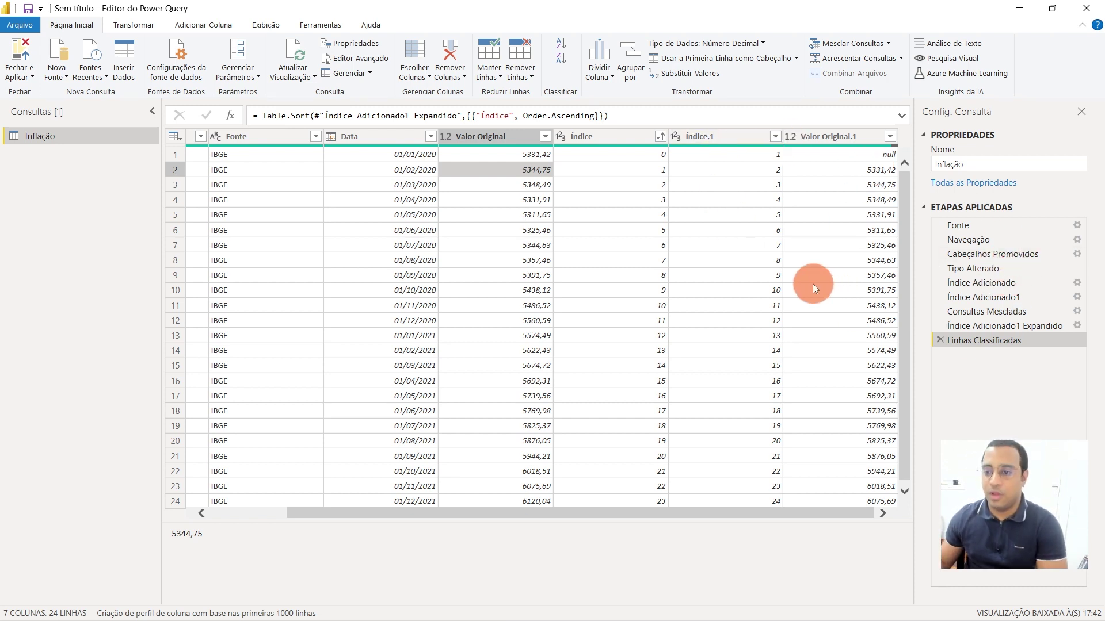
- Rename the Valor Original.1 column as Valor Anterior
{"action": "double_click", "coordinate": [837, 137]}
{"action": "left_click", "coordinate": [831, 137]}
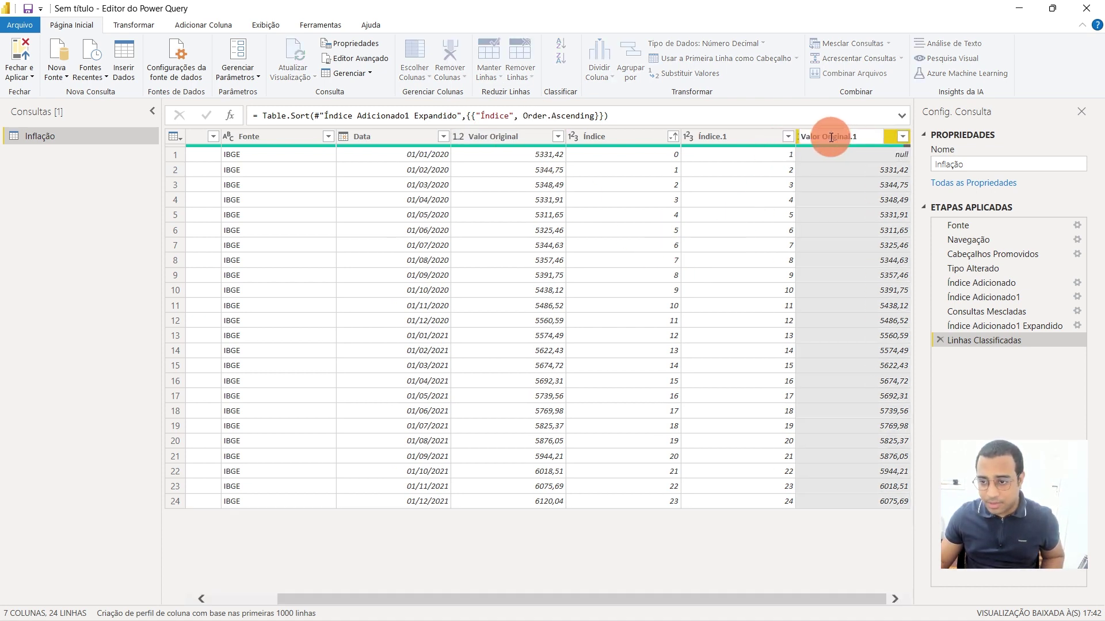
{"action": "left_click_drag", "start_coordinate": [823, 137], "coordinate": [883, 140]}
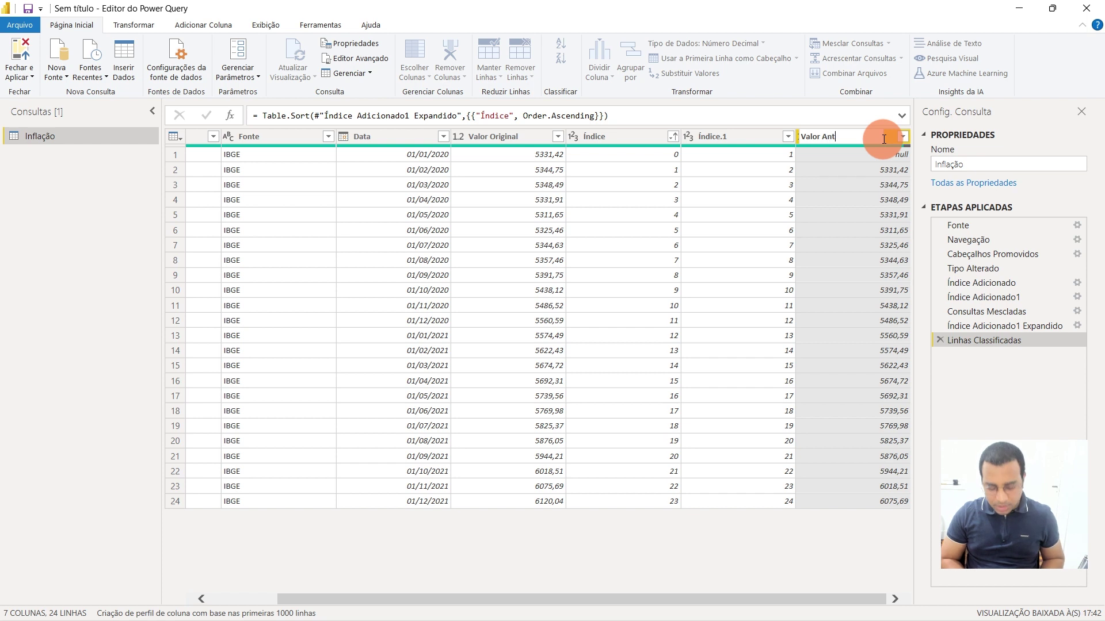
{"action": "key", "text": "Return"}
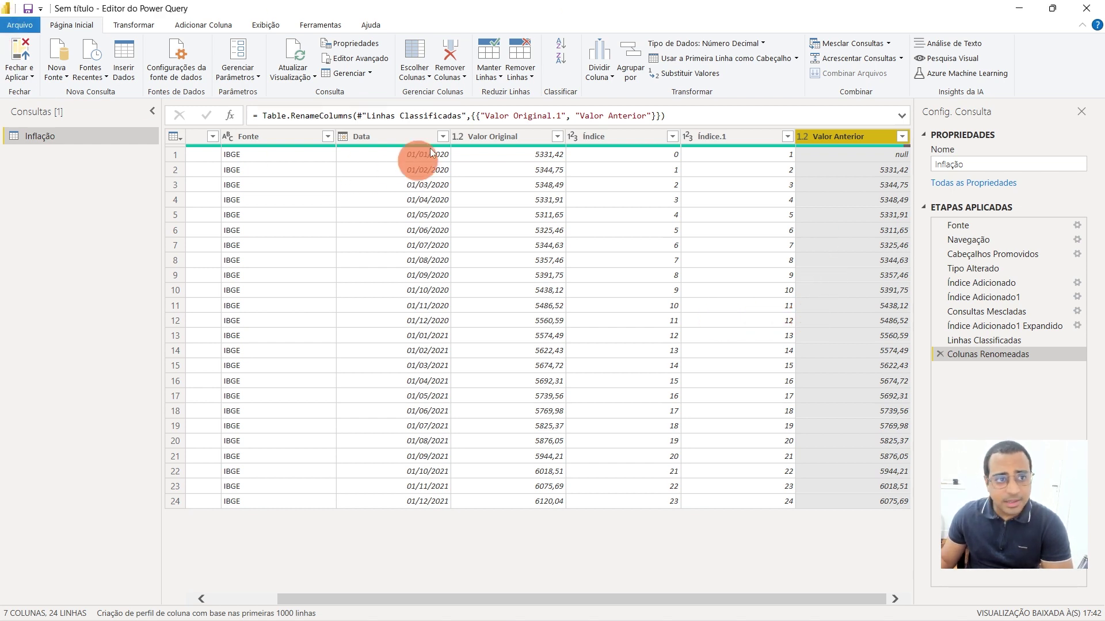
- Start a custom column in the Inflação query and name it Variação Mensal
{"action": "left_click", "coordinate": [189, 24]}
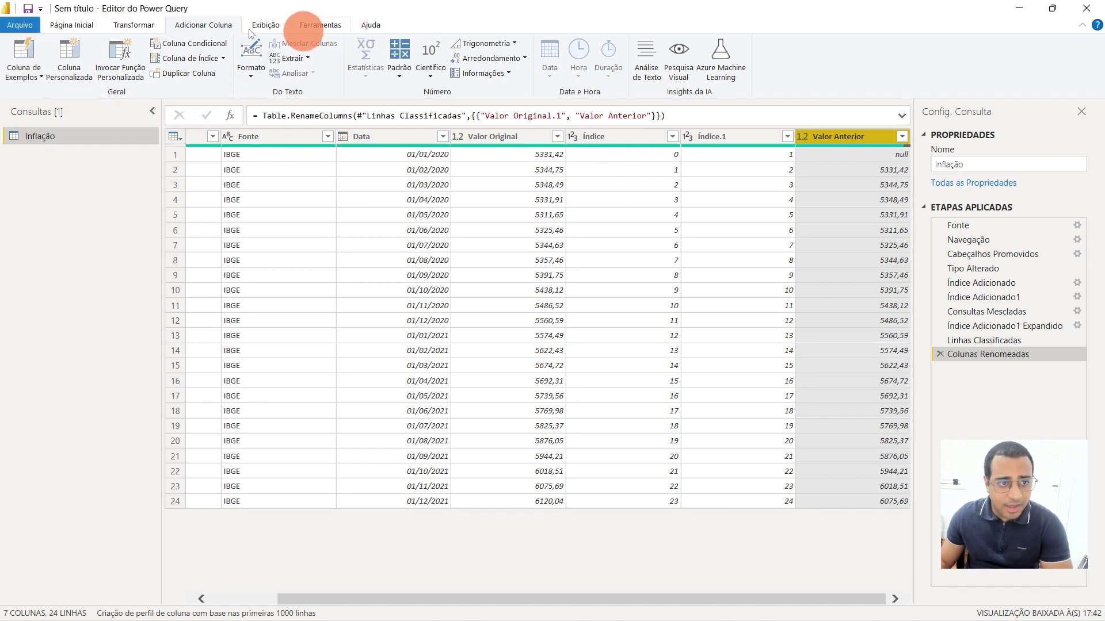
{"action": "left_click", "coordinate": [64, 70]}
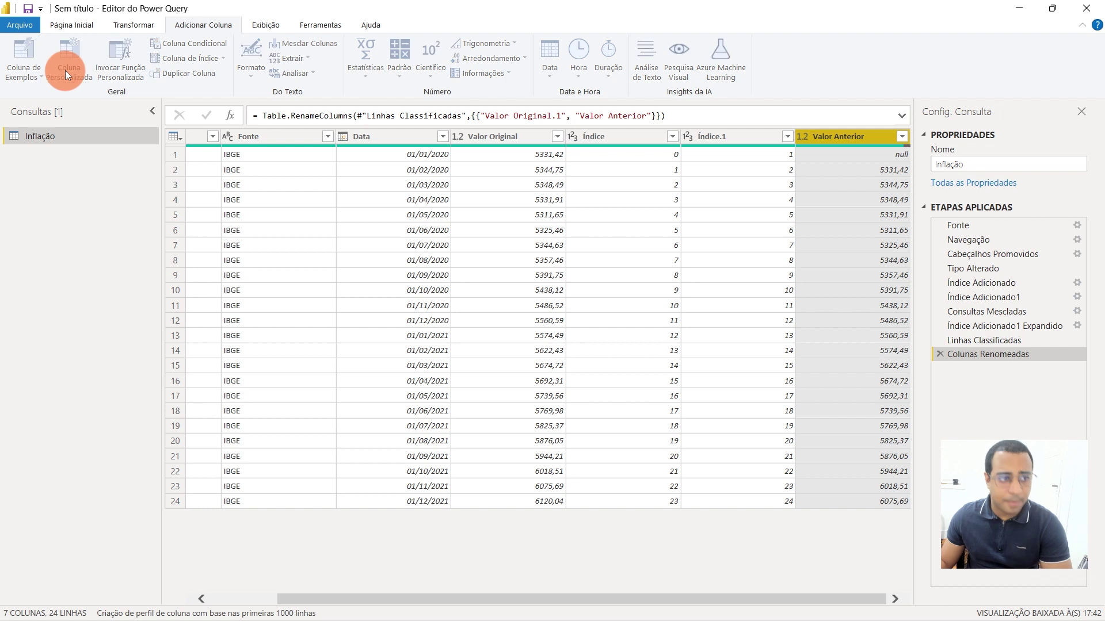
{"action": "double_click", "coordinate": [355, 239]}
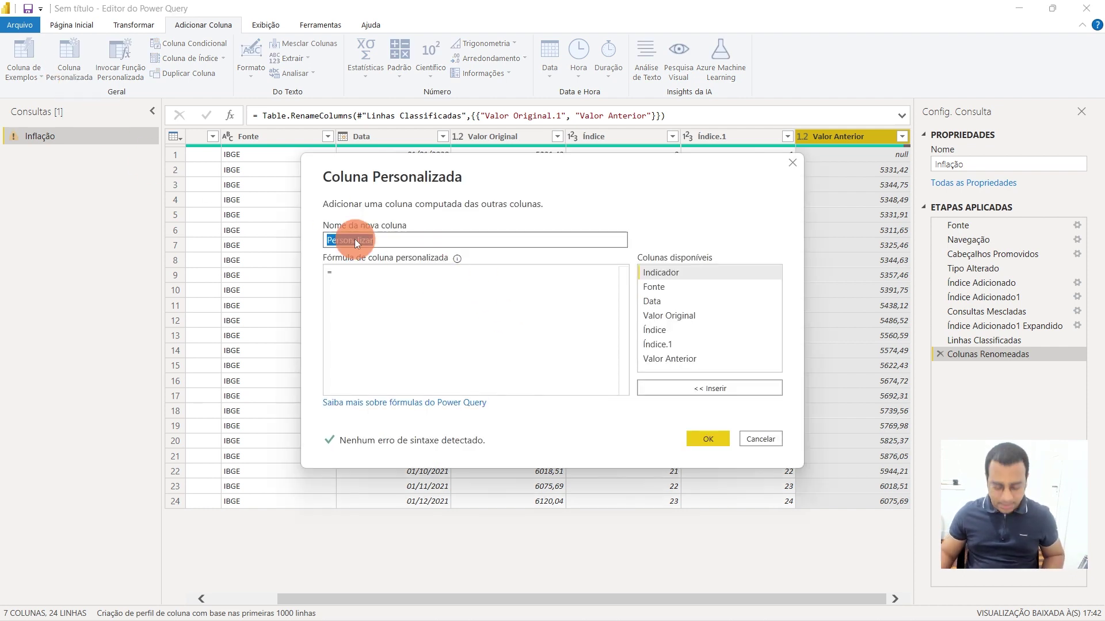
{"action": "type", "text": "Val"}
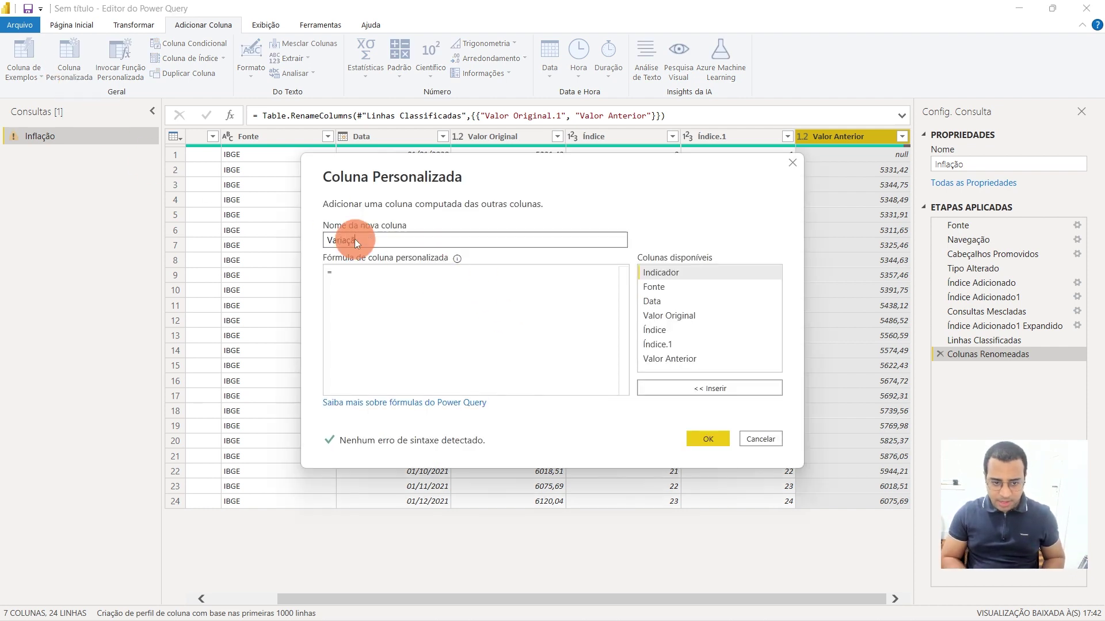
{"action": "type", "text": "iação Me"}
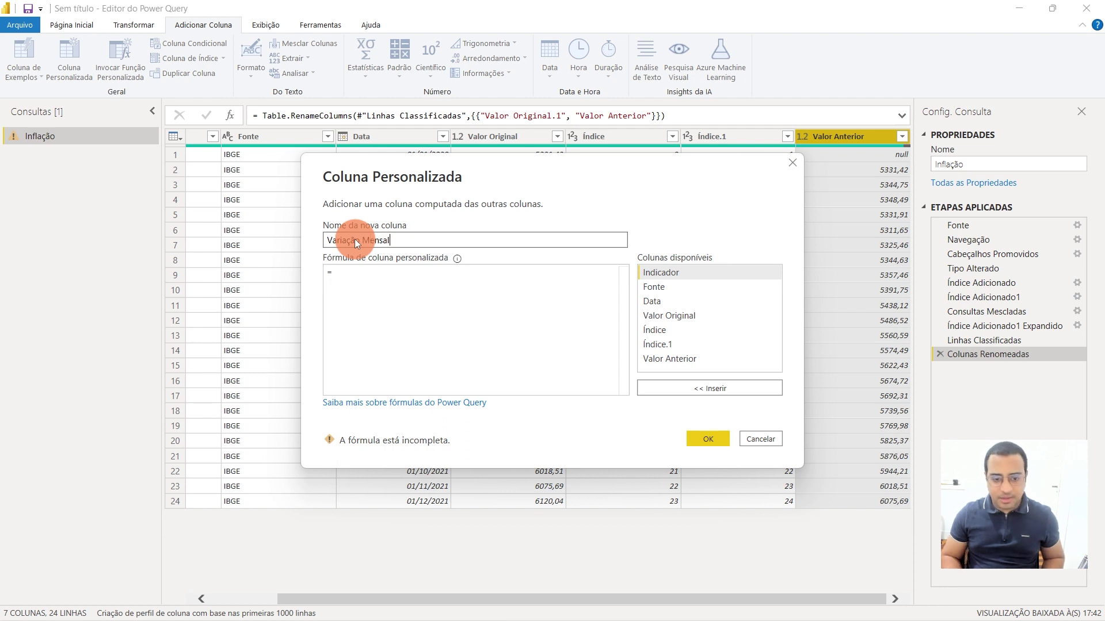
{"action": "type", "text": "nsal"}
- Define the Variação Mensal formula as [Valor Original]/[Valor Anterior] and create the column
{"action": "left_click", "coordinate": [379, 281]}
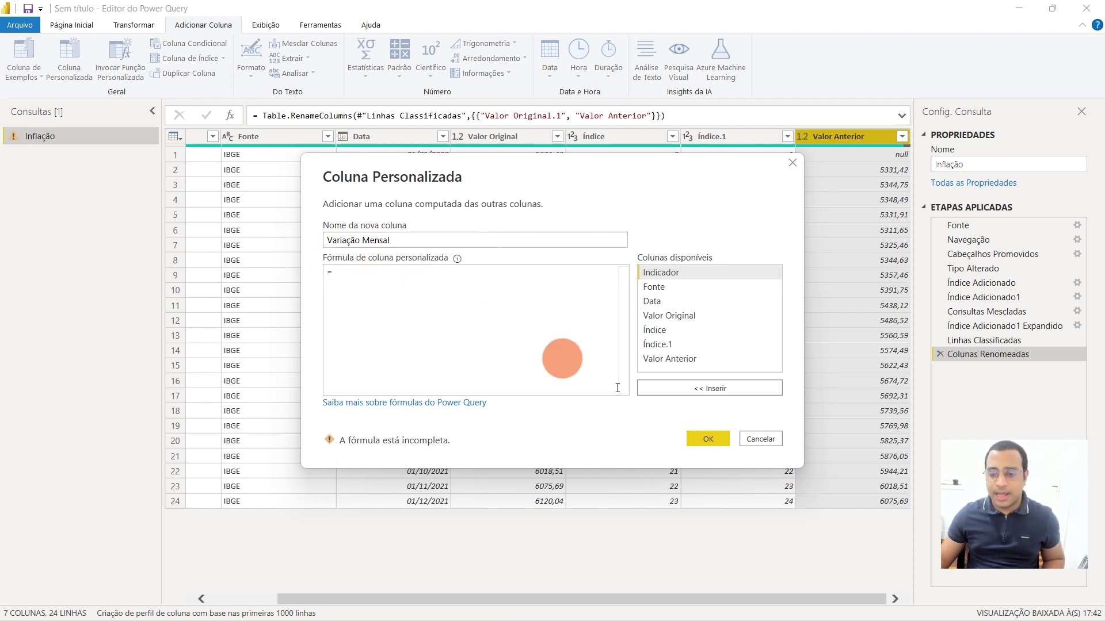
{"action": "double_click", "coordinate": [683, 317]}
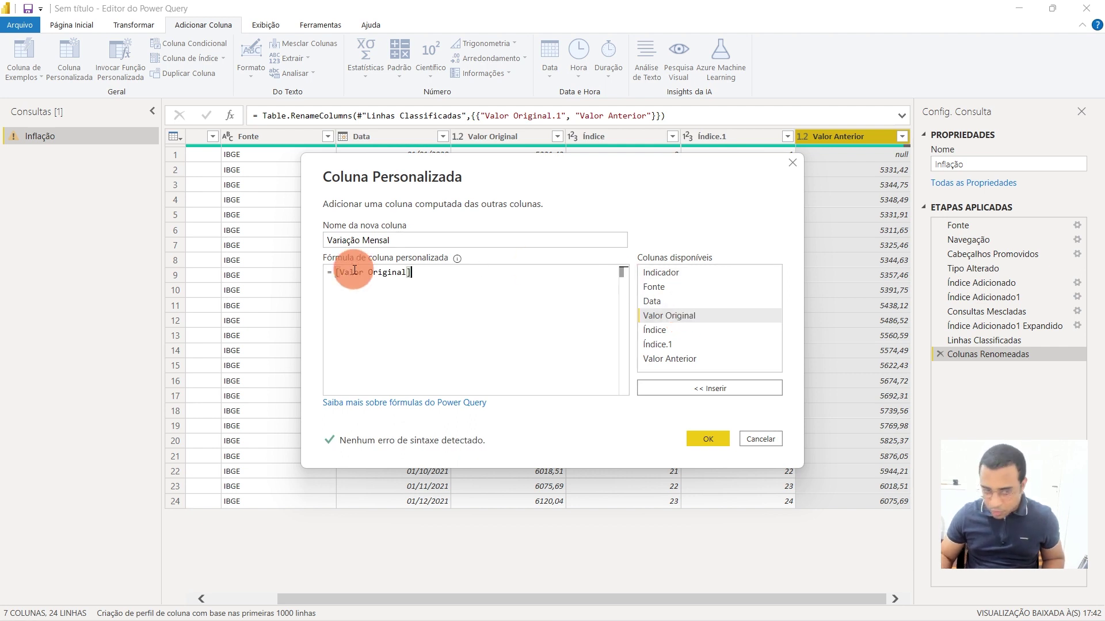
{"action": "type", "text": "/"}
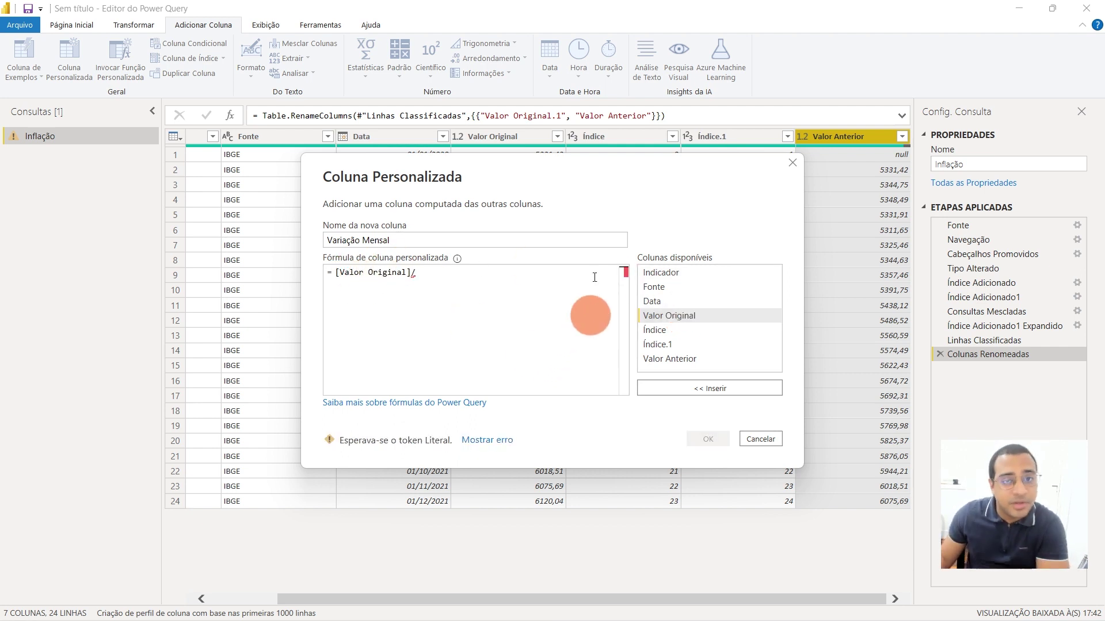
{"action": "left_click", "coordinate": [685, 360]}
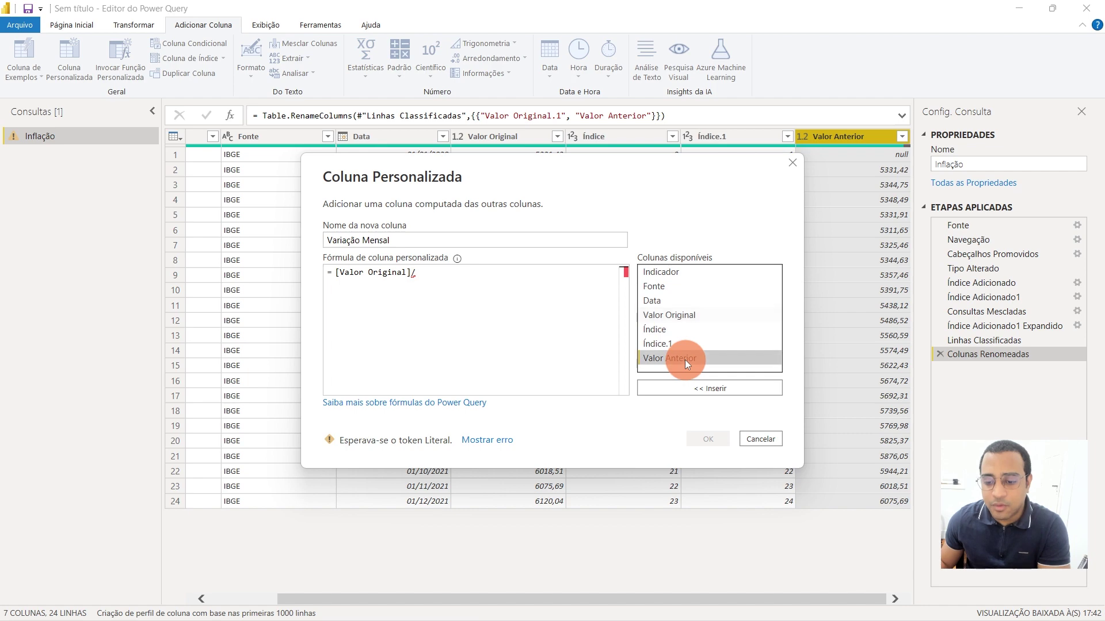
{"action": "double_click", "coordinate": [685, 360]}
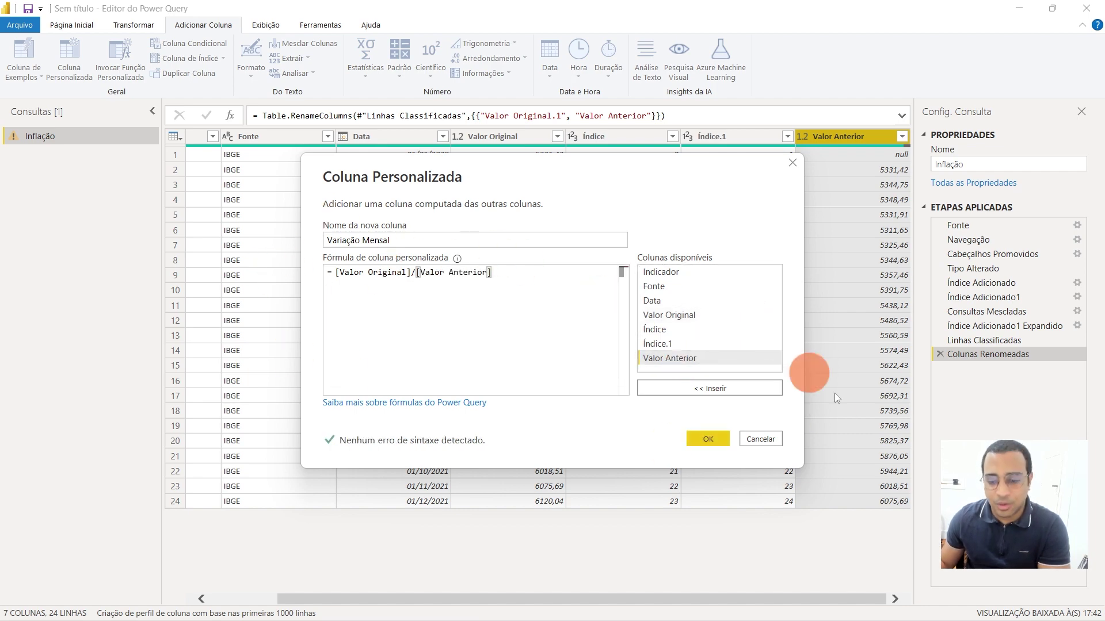
{"action": "left_click", "coordinate": [710, 439]}
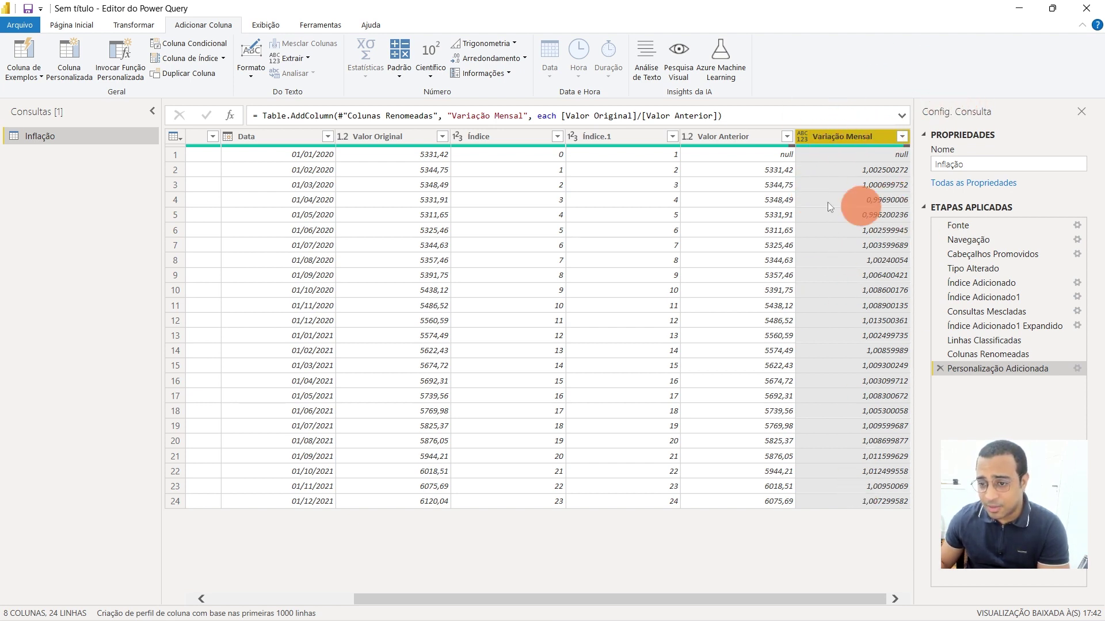
- Examine the Variação Mensal ratio calculated for row 2
{"action": "left_click", "coordinate": [437, 168]}
{"action": "left_click", "coordinate": [816, 172]}
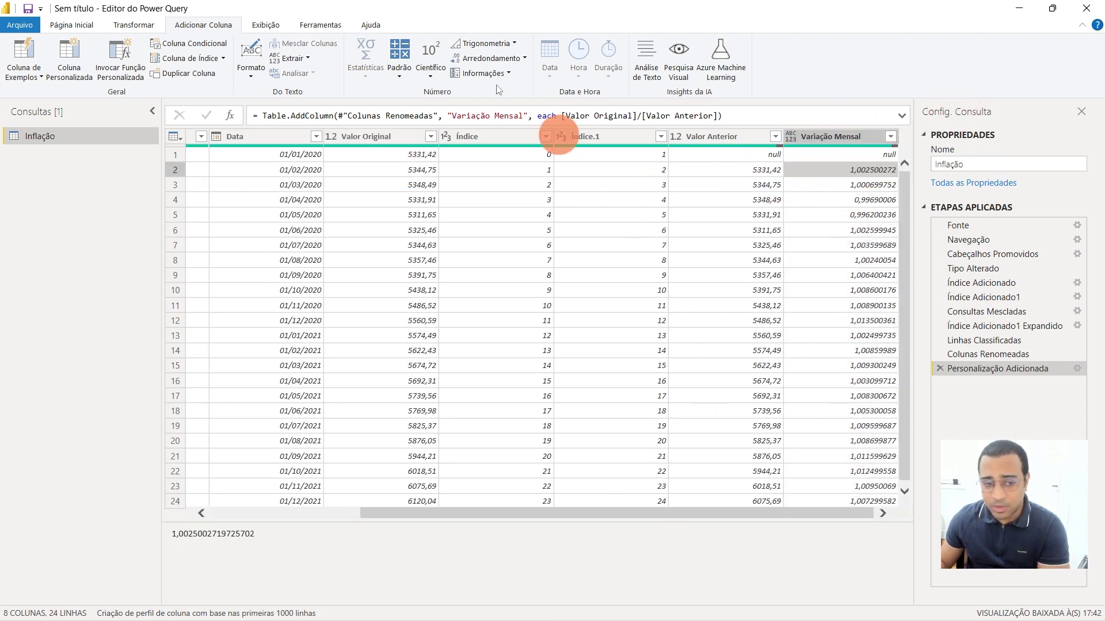
{"action": "scroll", "coordinate": [844, 230], "scroll_direction": "down", "scroll_amount": 1}
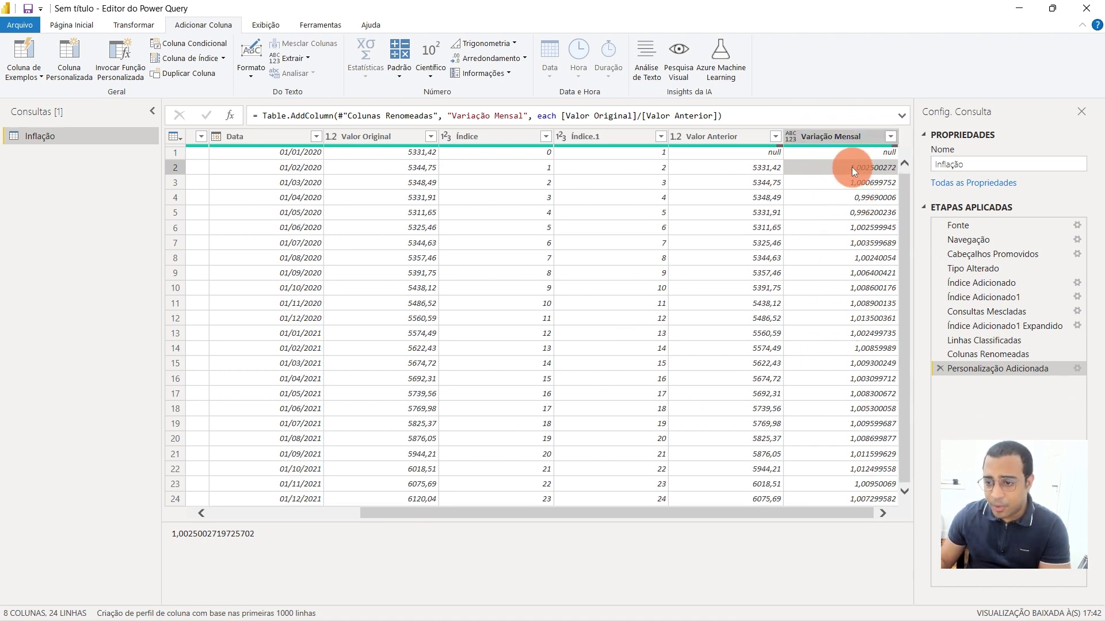
- Reopen the Variação Mensal column's definition, wrap the division in parentheses and subtract 1 from it
{"action": "left_click", "coordinate": [1077, 368]}
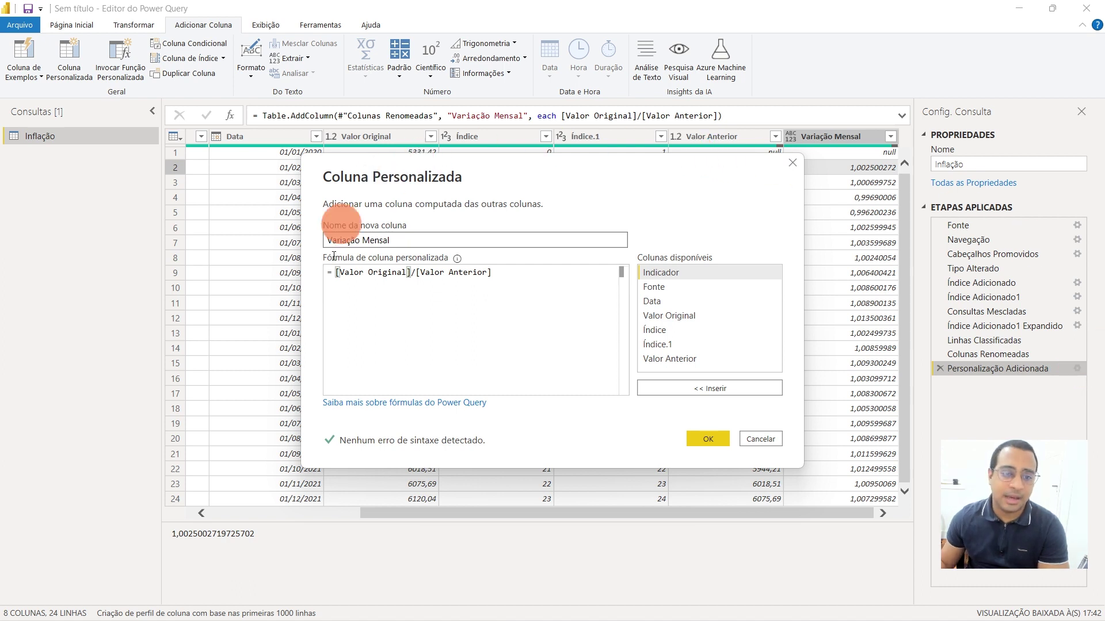
{"action": "left_click", "coordinate": [569, 270]}
{"action": "type", "text": ")"}
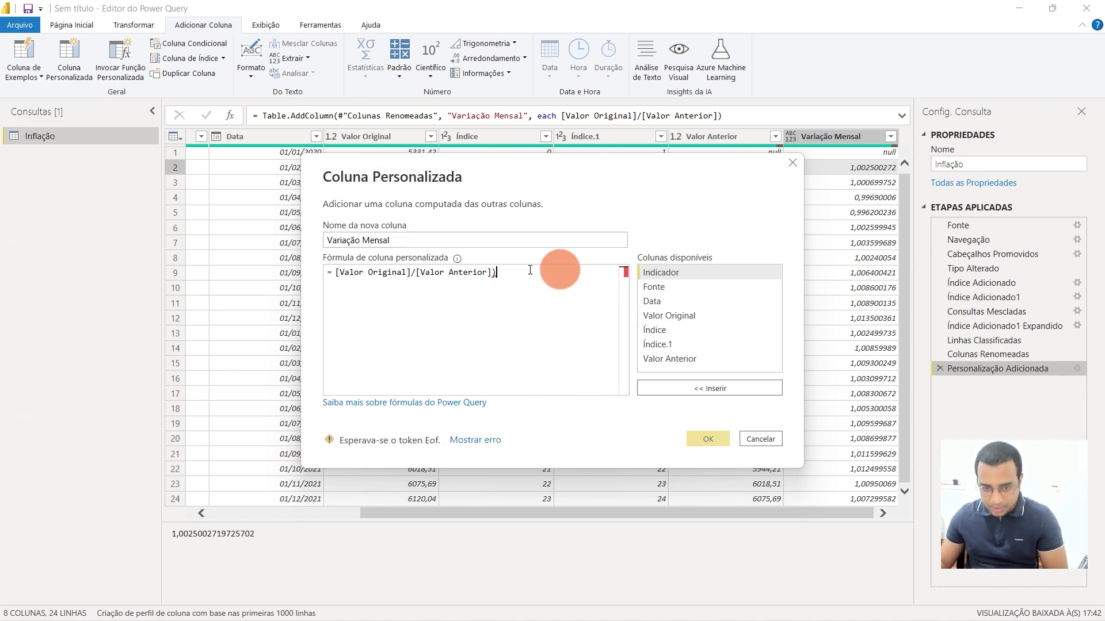
{"action": "left_click", "coordinate": [335, 274]}
{"action": "type", "text": "("}
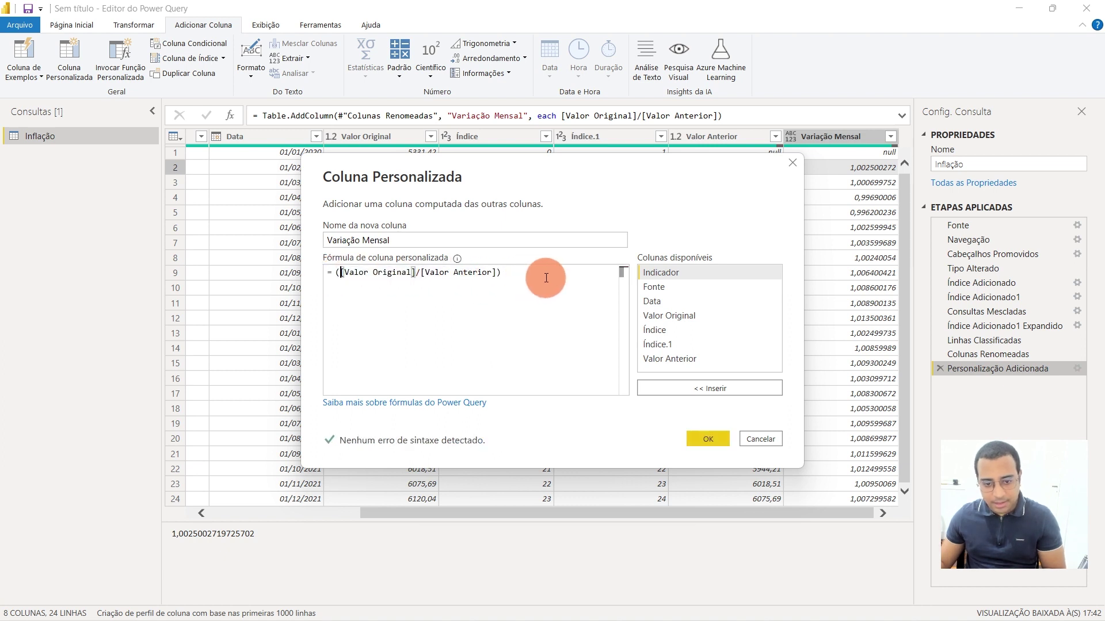
{"action": "type", "text": "-12"}
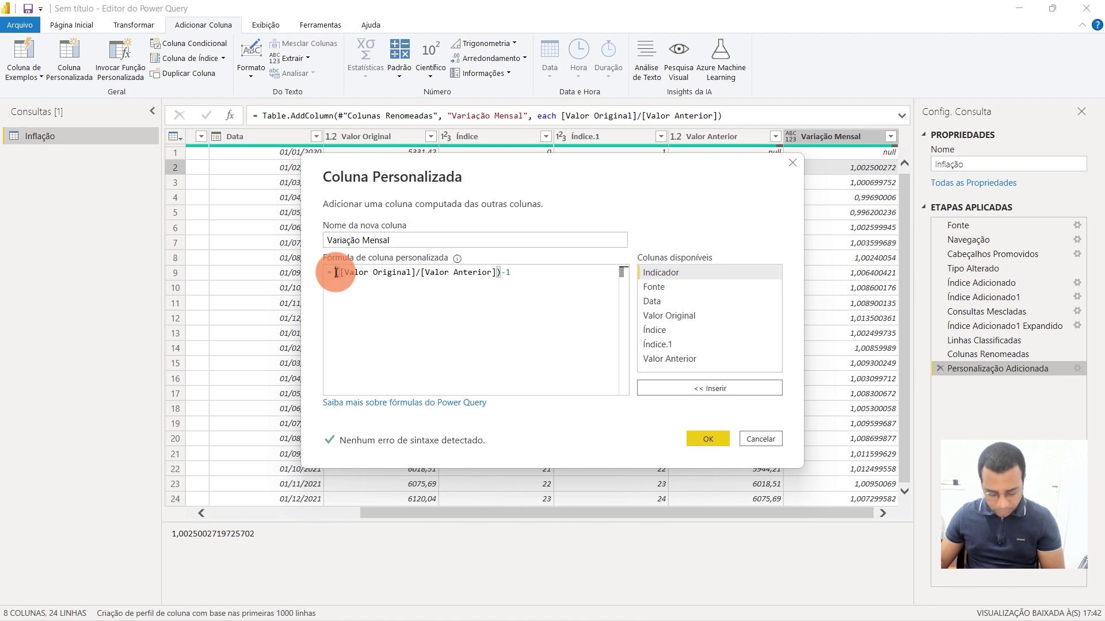
- Enclose the whole Variação Mensal expression in parentheses, multiply it by 100, and apply the formula
{"action": "left_click", "coordinate": [335, 272]}
{"action": "type", "text": "("}
{"action": "left_click", "coordinate": [562, 275]}
{"action": "type", "text": ")*"}
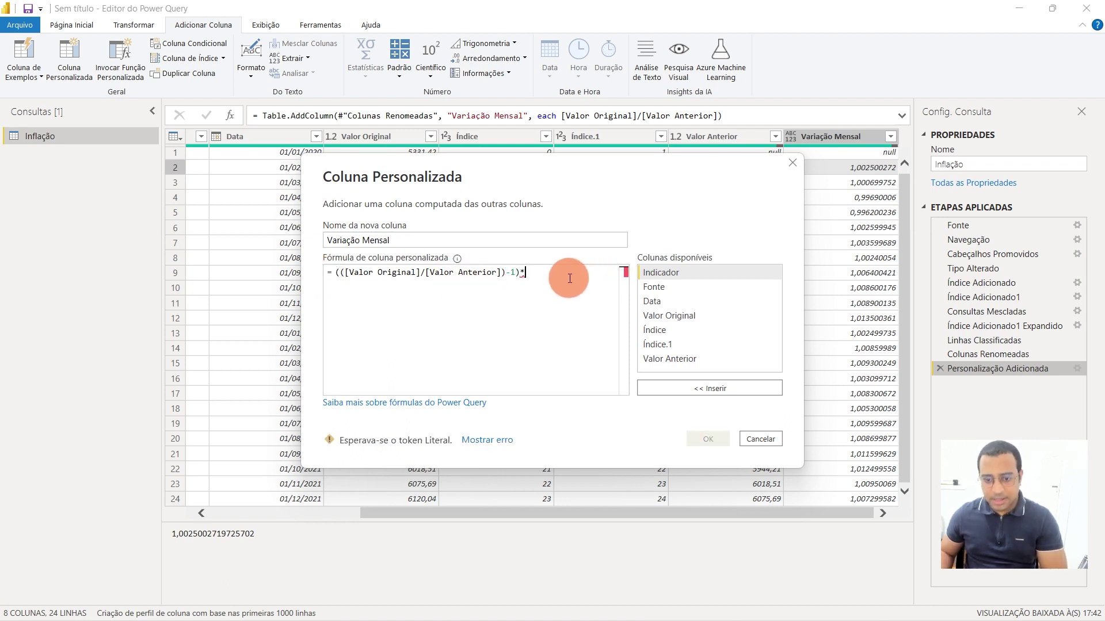
{"action": "type", "text": "100"}
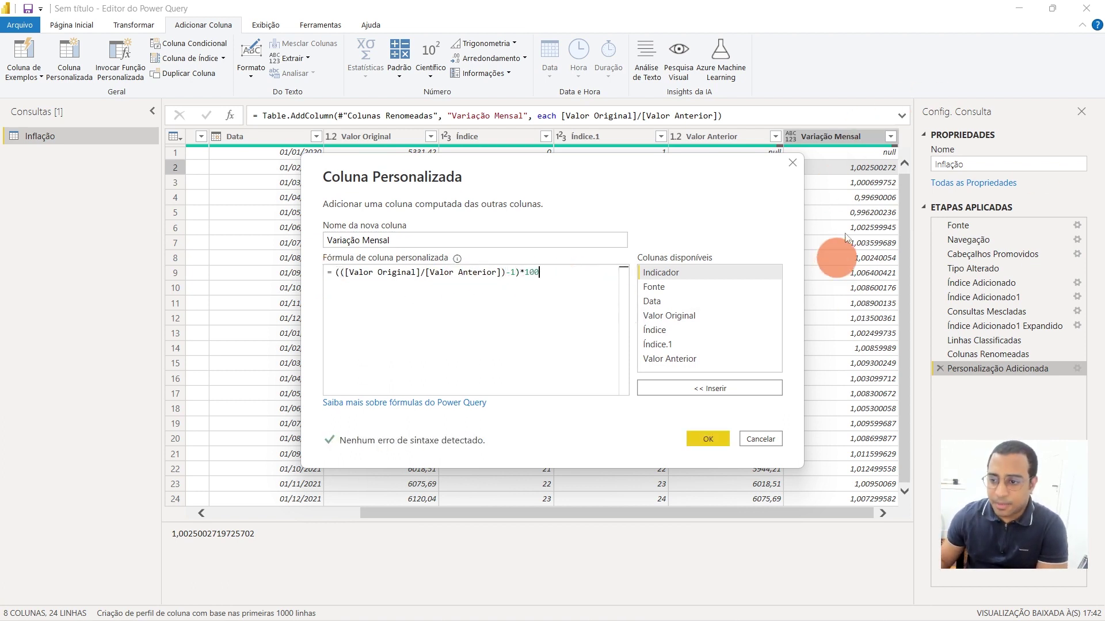
{"action": "left_click", "coordinate": [713, 439]}
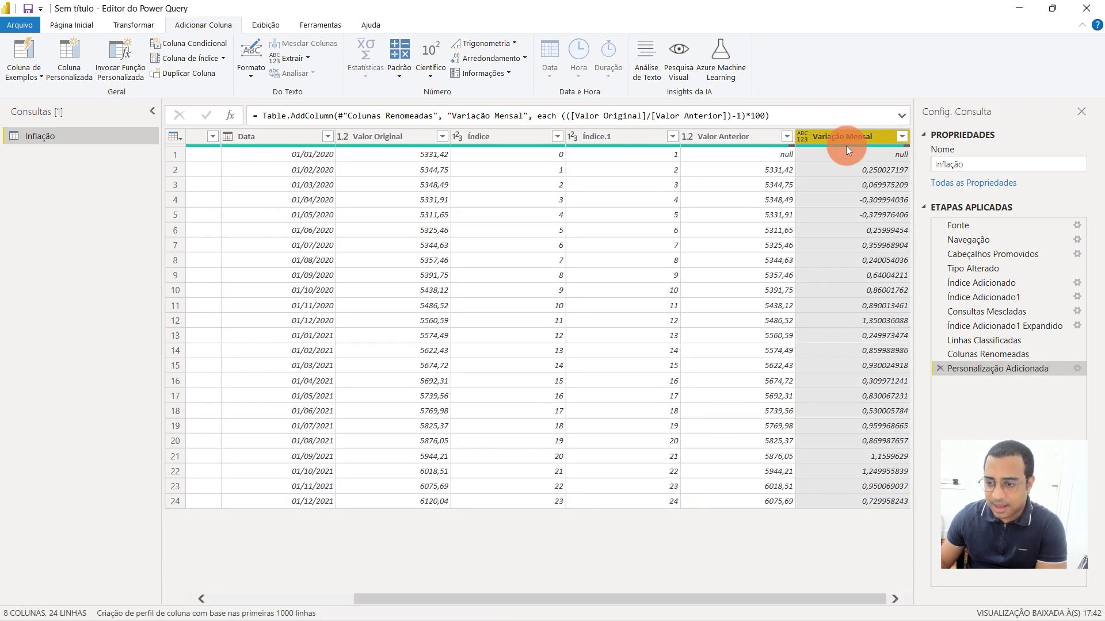
- Check the recalculated Variação Mensal percentages in rows 2, 3 and 7
{"action": "left_click", "coordinate": [823, 171]}
{"action": "left_click", "coordinate": [885, 186]}
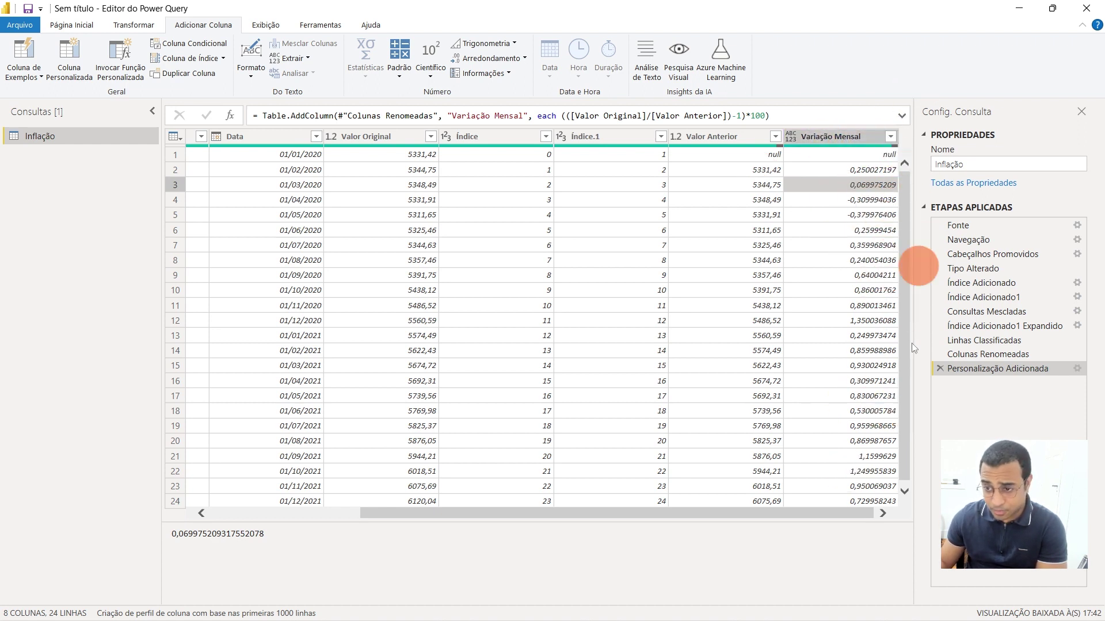
{"action": "scroll", "coordinate": [869, 354], "scroll_direction": "down", "scroll_amount": 1}
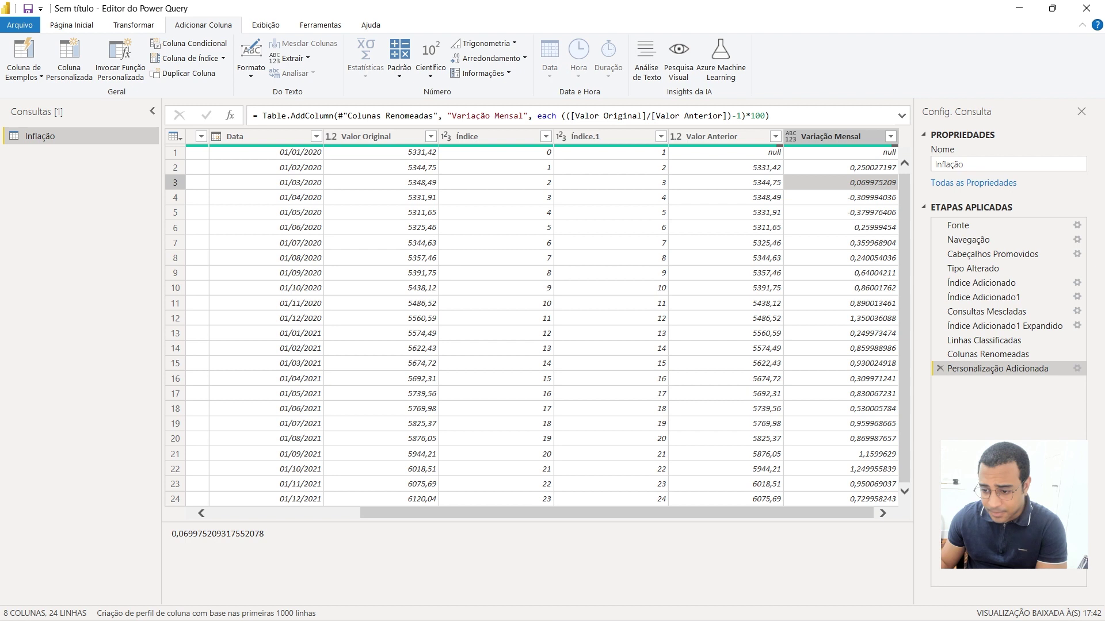
{"action": "left_click", "coordinate": [1072, 377]}
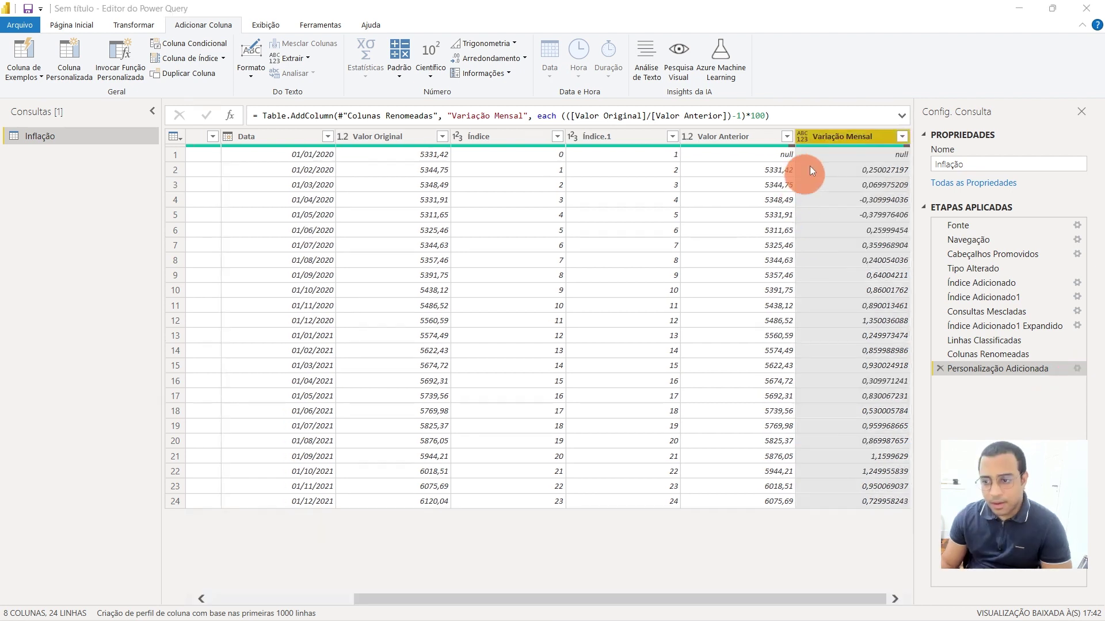
{"action": "left_click", "coordinate": [884, 175]}
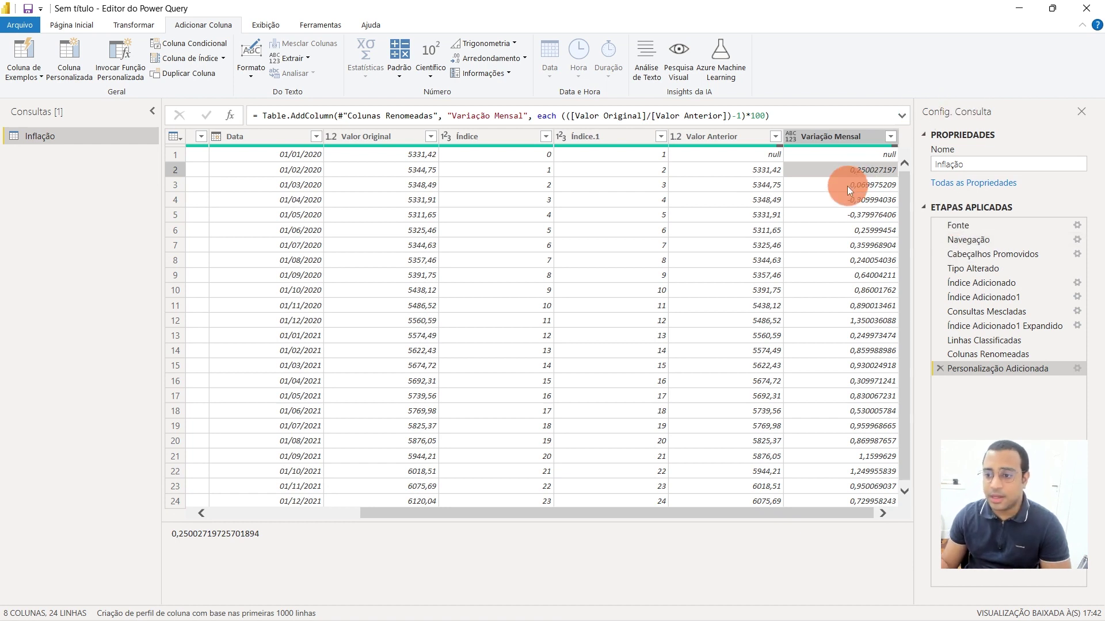
{"action": "left_click", "coordinate": [849, 185]}
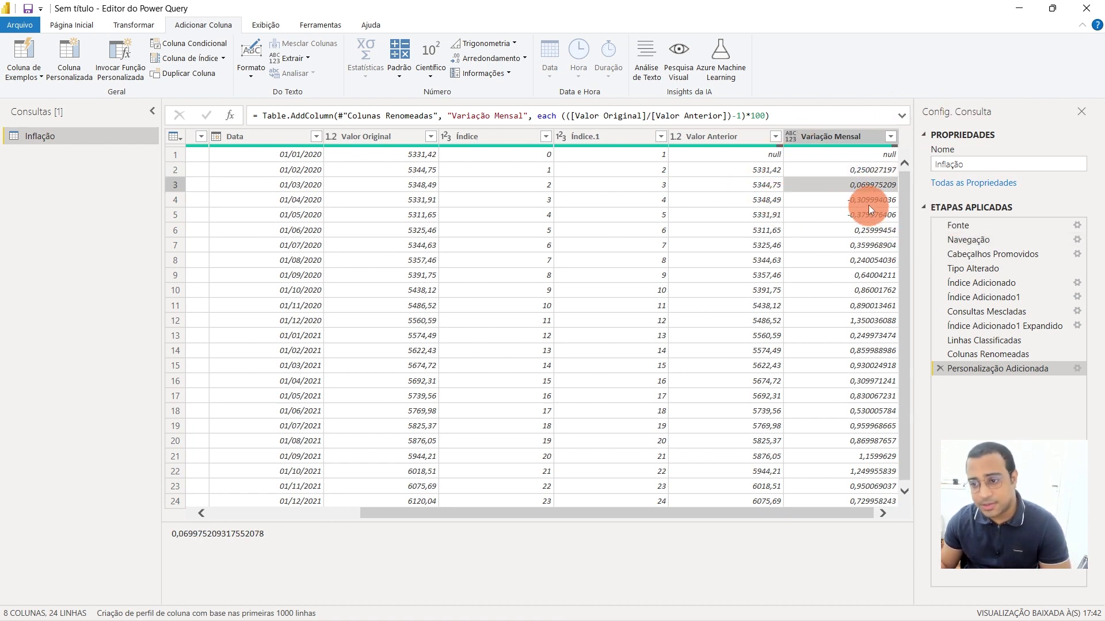
{"action": "left_click", "coordinate": [863, 245]}
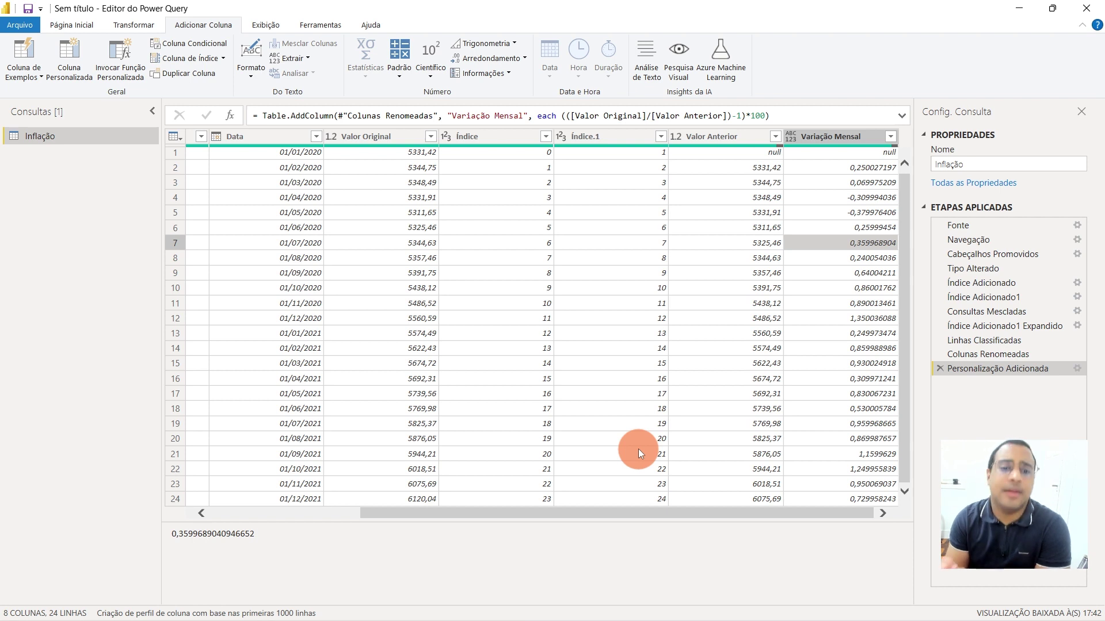
- Examine the Valor Original values down the column, comparing row 2 with row 1 and checking rows 5, 8 and 12
{"action": "scroll", "coordinate": [535, 224], "scroll_direction": "up", "scroll_amount": 1}
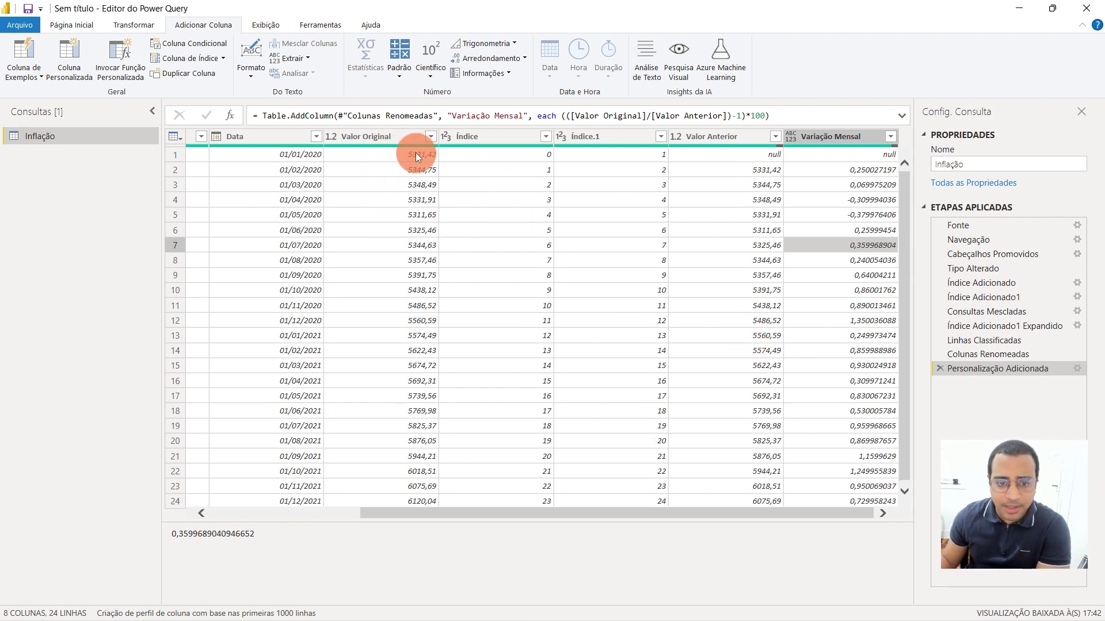
{"action": "left_click", "coordinate": [406, 171]}
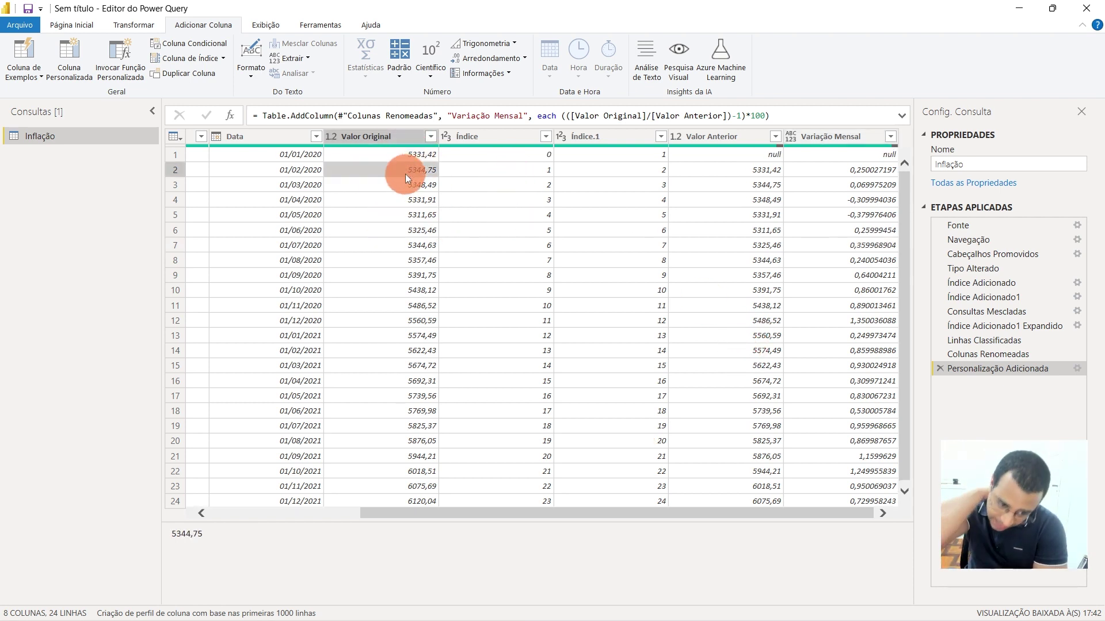
{"action": "left_click", "coordinate": [397, 158]}
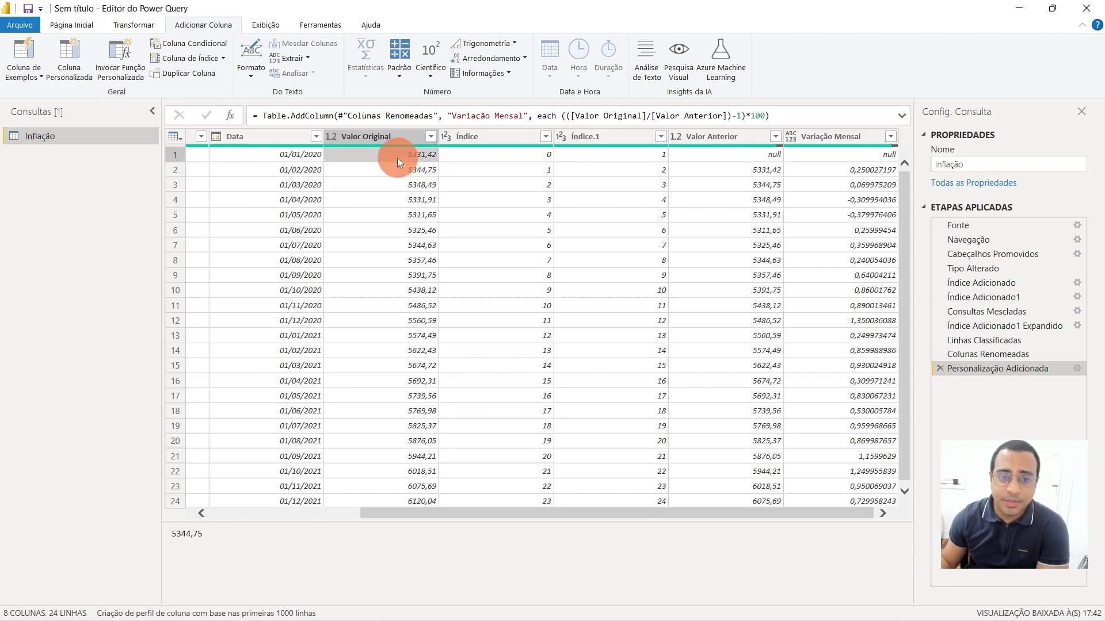
{"action": "left_click", "coordinate": [403, 173]}
{"action": "left_click", "coordinate": [406, 215]}
{"action": "left_click", "coordinate": [410, 261]}
{"action": "left_click", "coordinate": [415, 319]}
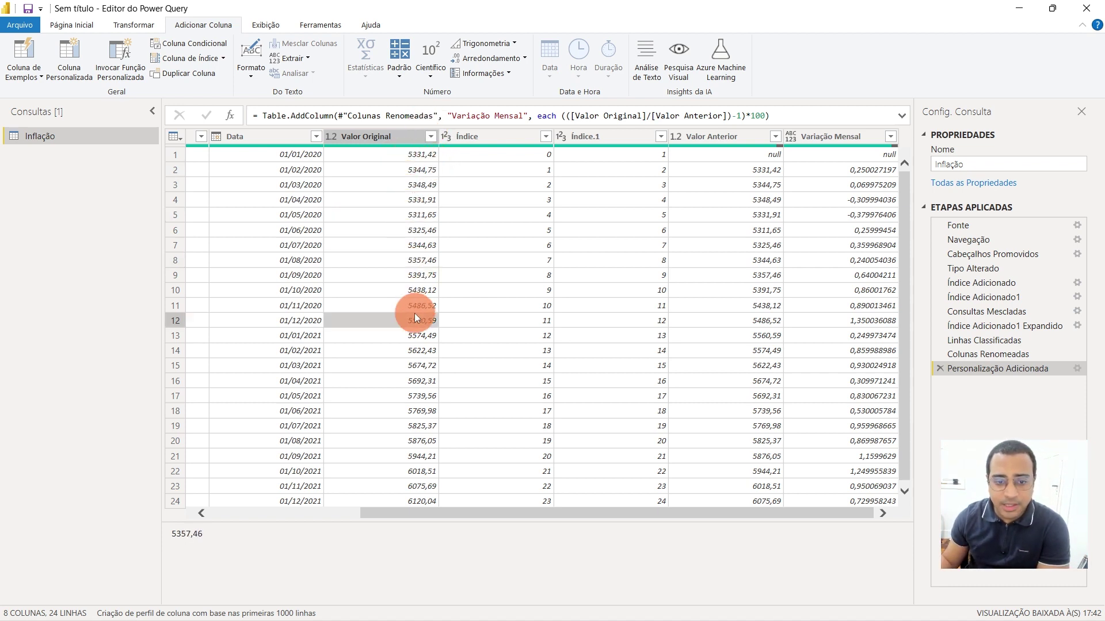
{"action": "left_click", "coordinate": [404, 172]}
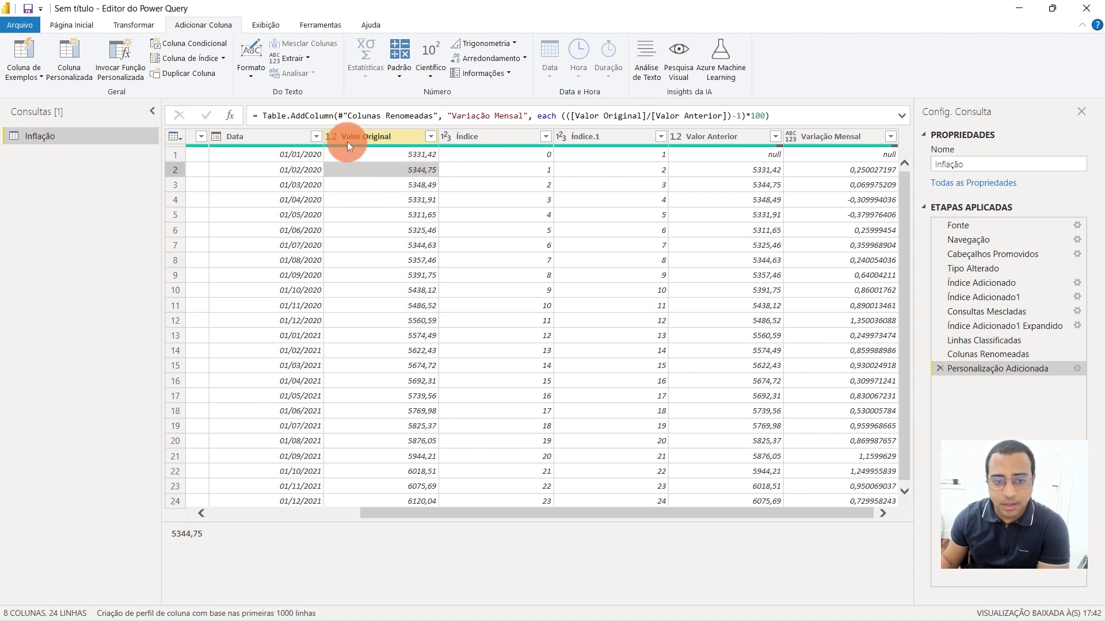
{"action": "left_click", "coordinate": [410, 154]}
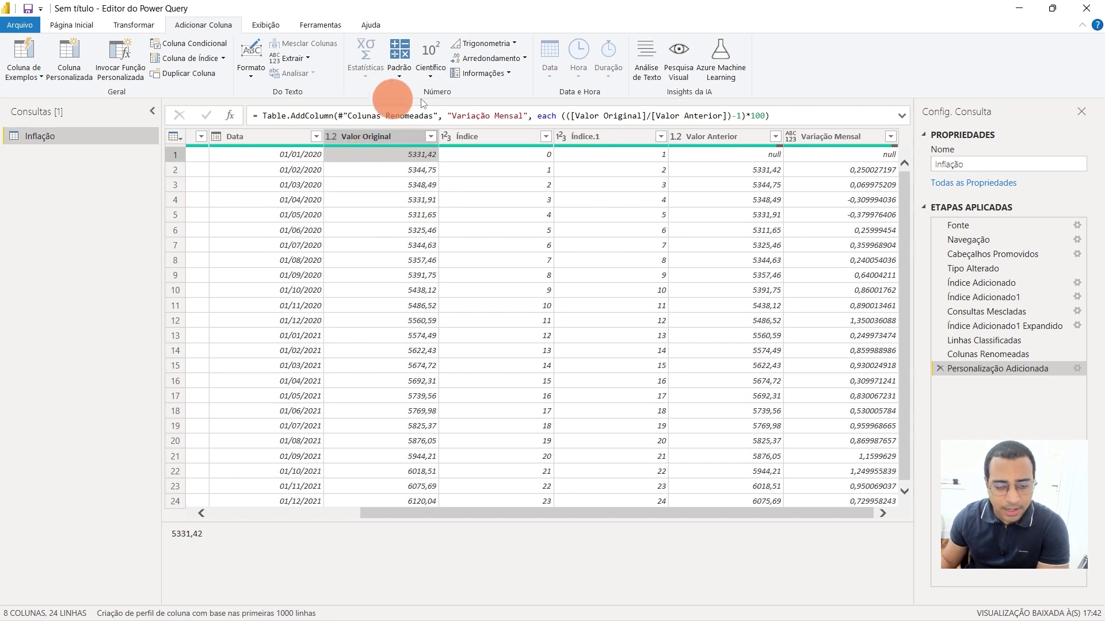
- Examine the Valor Original values at several points down the column, including rows 11, 4 and 1
{"action": "left_click", "coordinate": [412, 171]}
{"action": "left_click", "coordinate": [403, 197]}
{"action": "left_click", "coordinate": [391, 244]}
{"action": "left_click", "coordinate": [409, 305]}
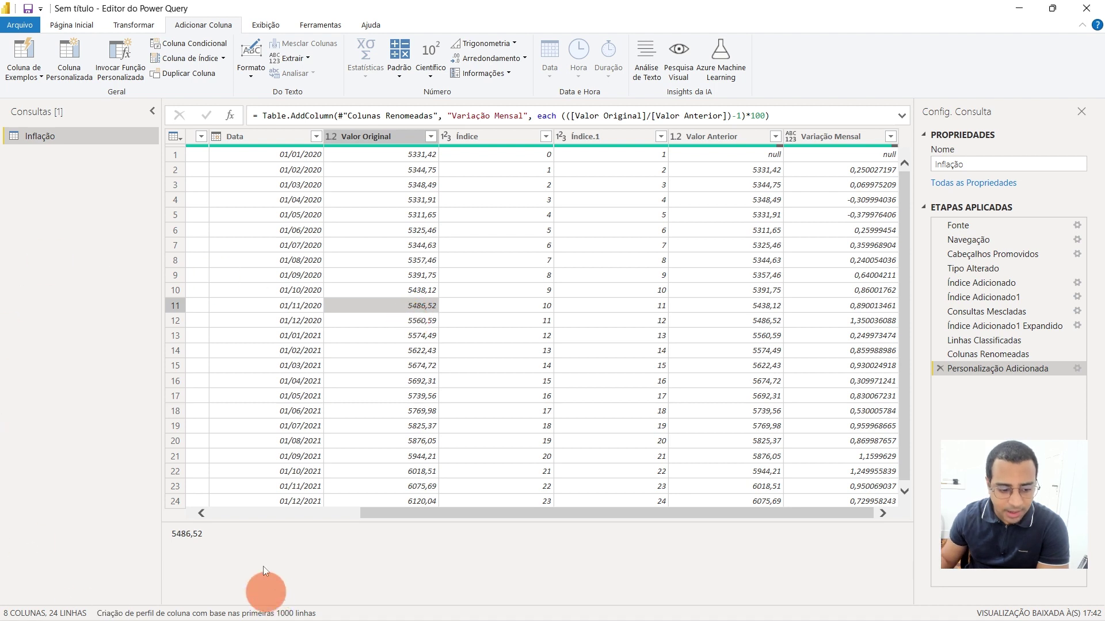
{"action": "double_click", "coordinate": [179, 534]}
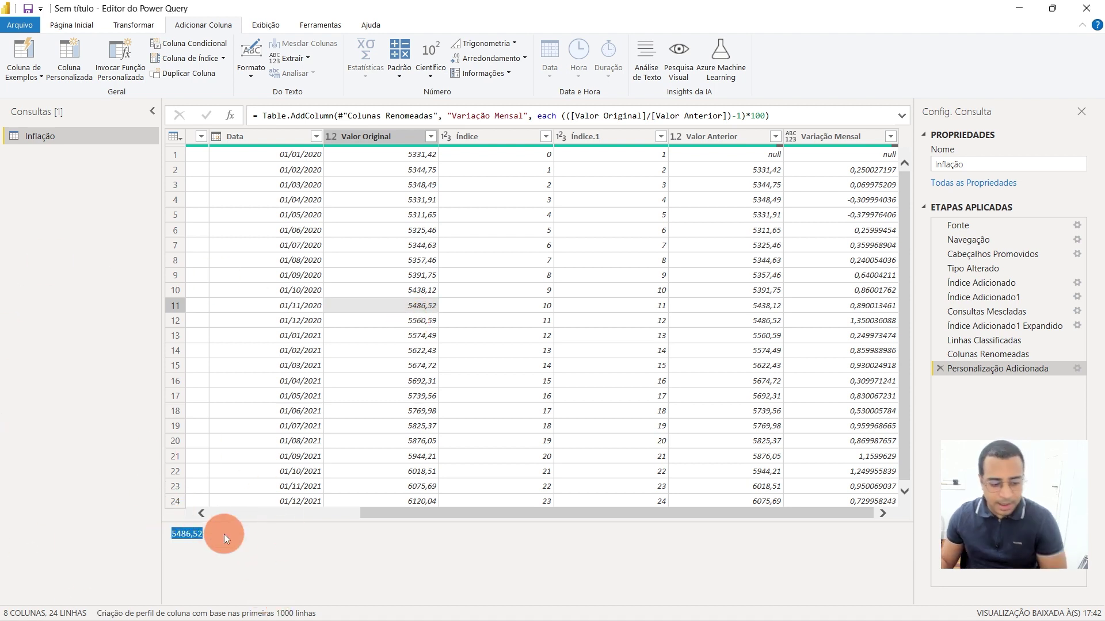
{"action": "left_click", "coordinate": [375, 199]}
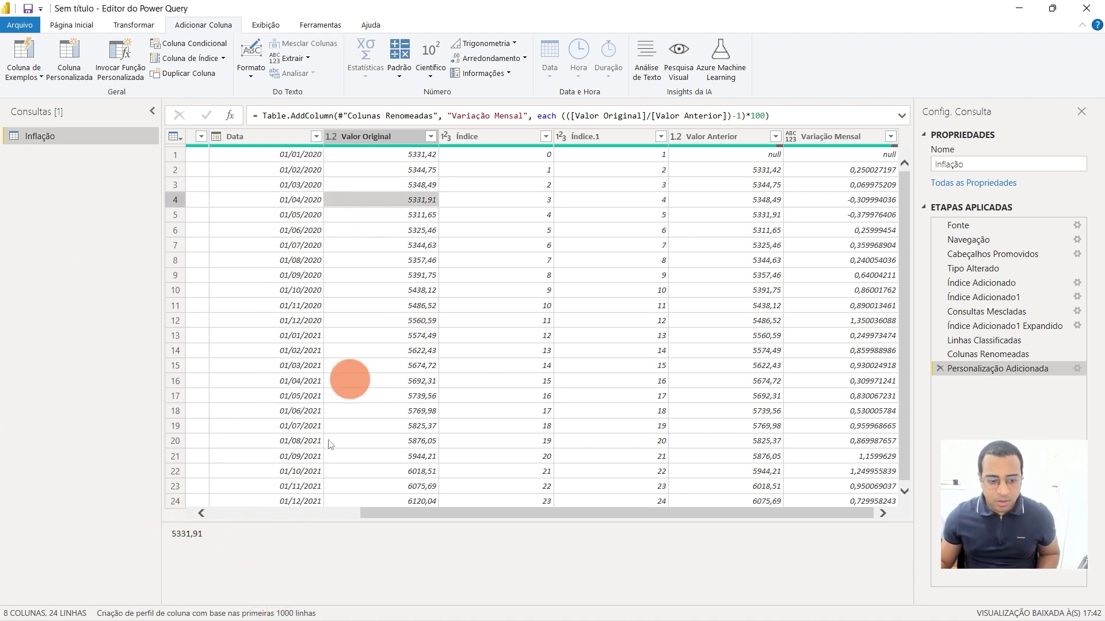
{"action": "double_click", "coordinate": [179, 536]}
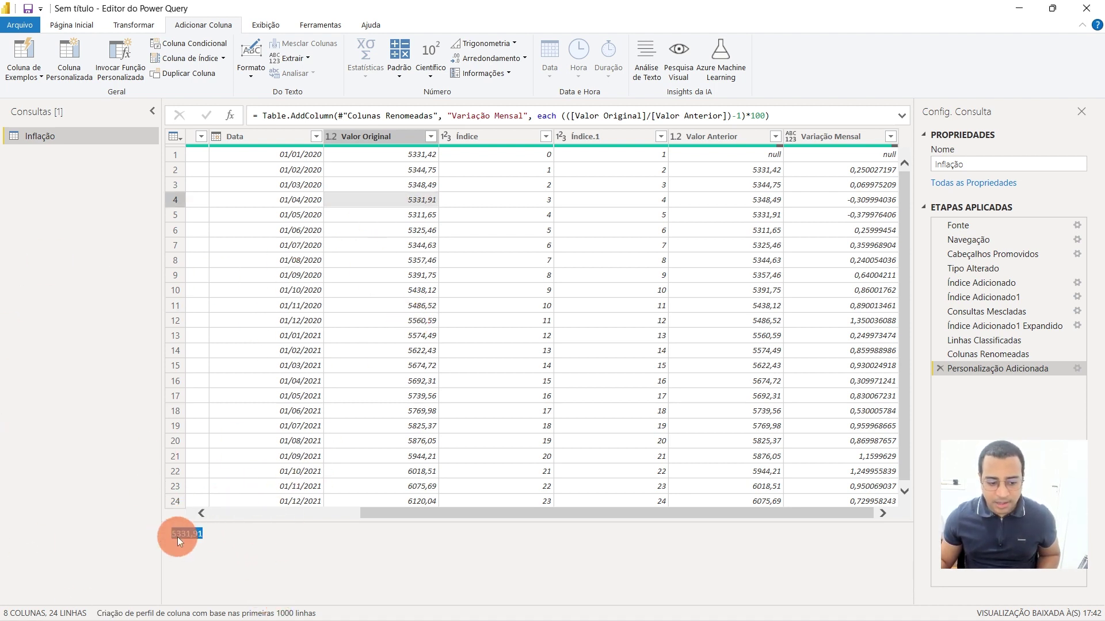
{"action": "left_click", "coordinate": [427, 154]}
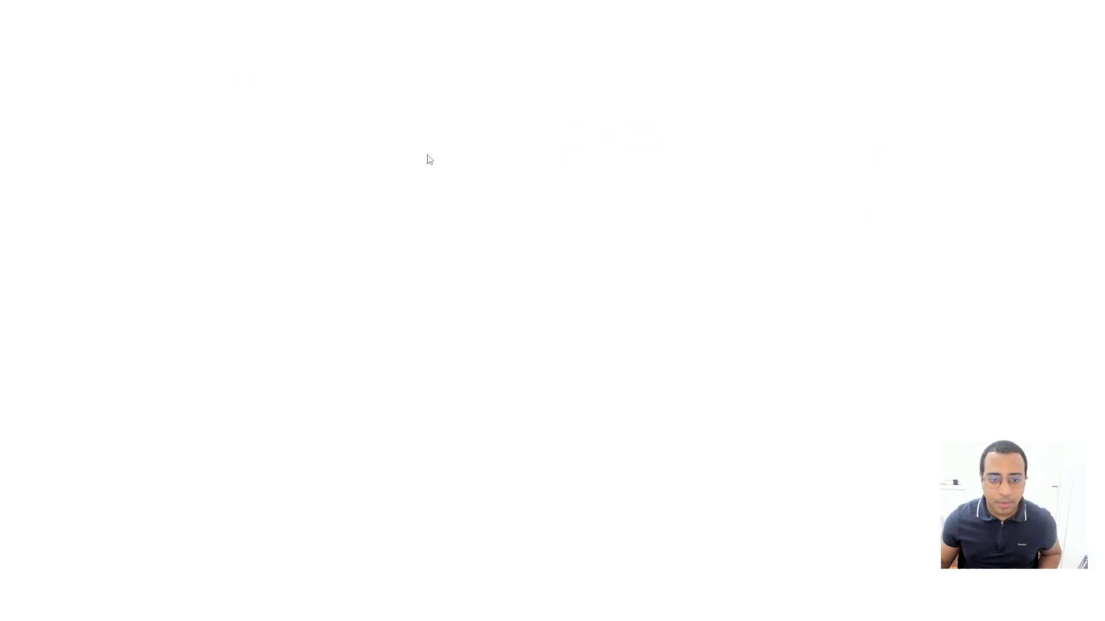
{"action": "double_click", "coordinate": [202, 536]}
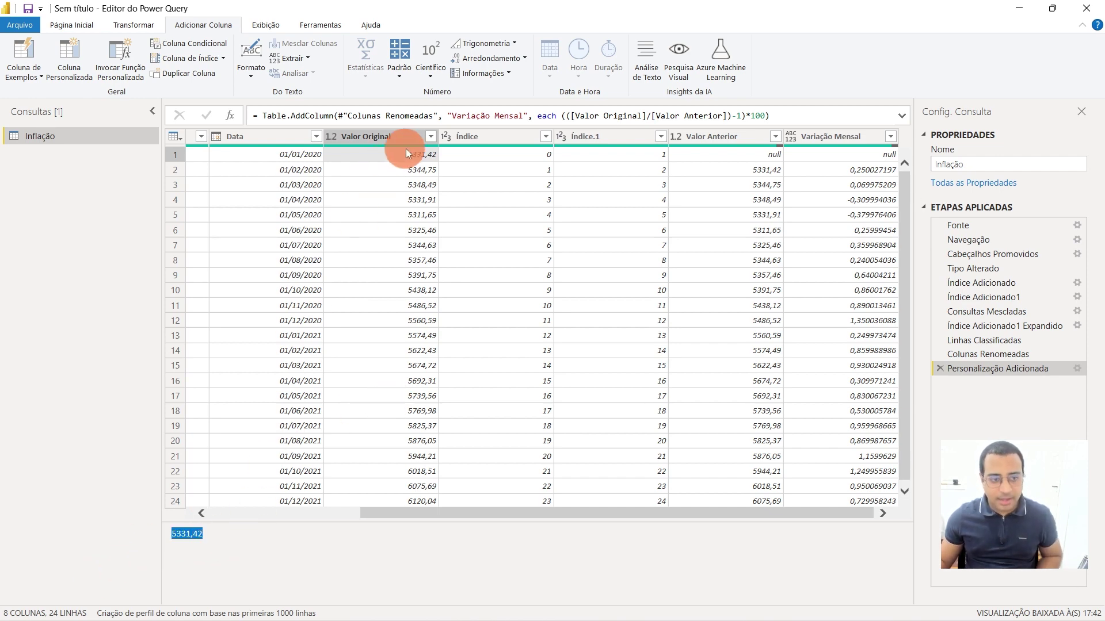
- Start a custom column named Variação Acumulada and insert Valor Original into its formula
{"action": "left_click", "coordinate": [408, 132]}
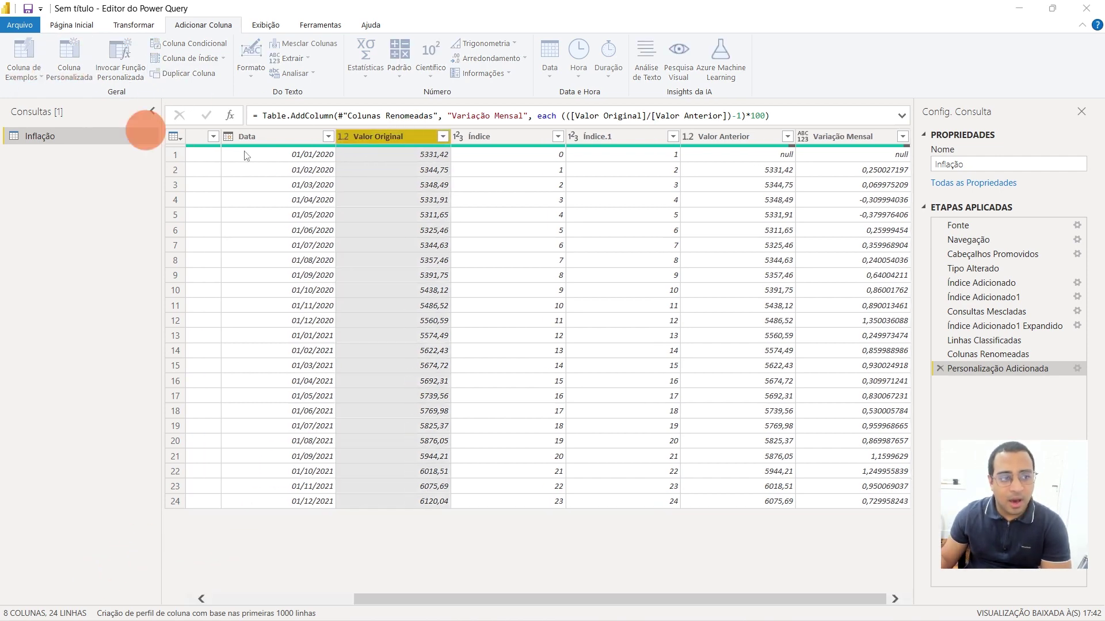
{"action": "double_click", "coordinate": [353, 243]}
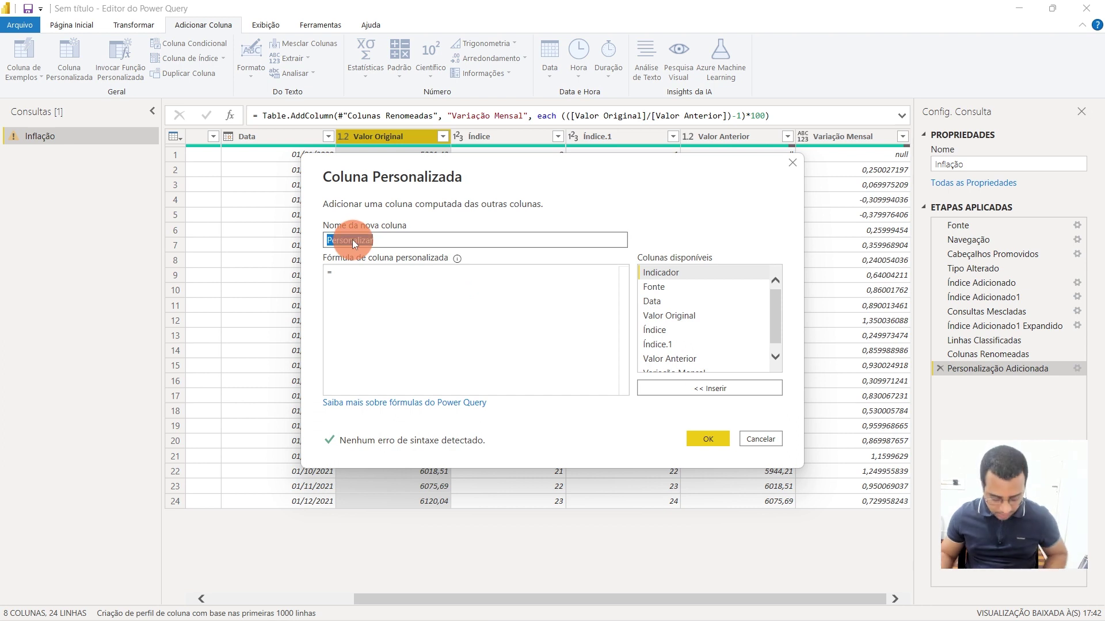
{"action": "type", "text": "Variação Acumulada"}
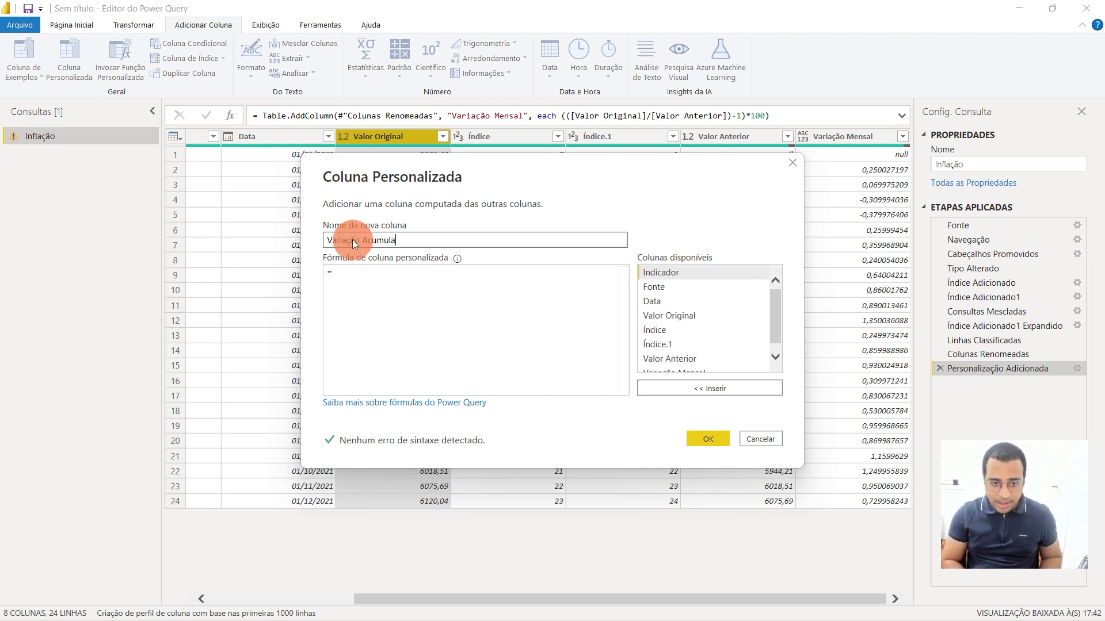
{"action": "left_click", "coordinate": [537, 299]}
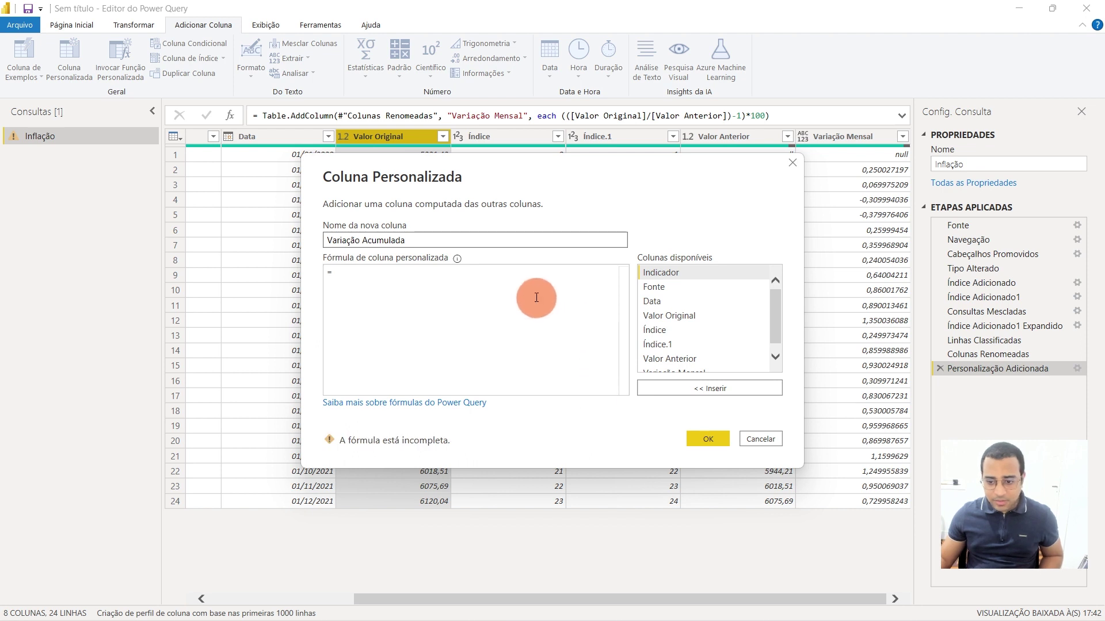
{"action": "double_click", "coordinate": [682, 316]}
{"action": "left_click_drag", "start_coordinate": [630, 164], "coordinate": [469, 157]}
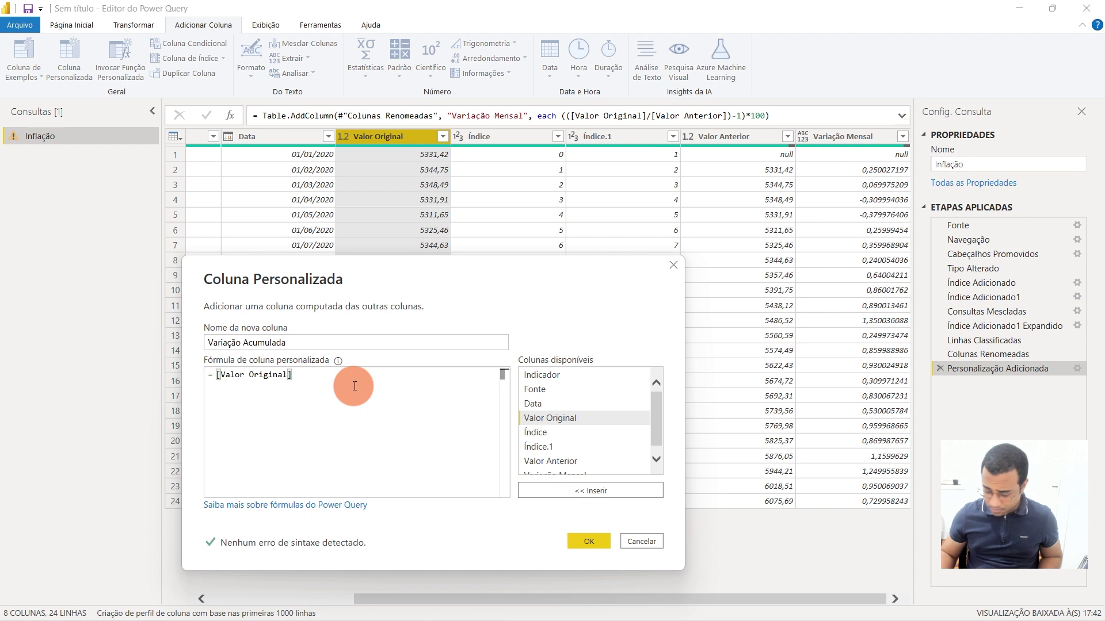
- Divide Valor Original by the fixed value 5331.42, using a decimal point, and create the Variação Acumulada column
{"action": "type", "text": "/5331,42"}
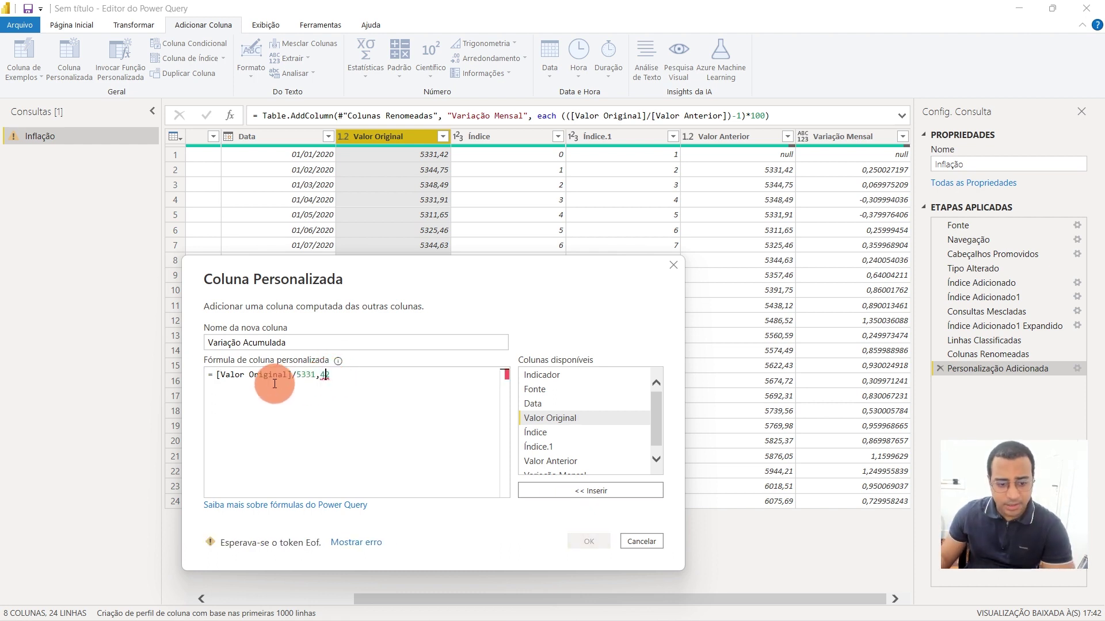
{"action": "left_click", "coordinate": [316, 375]}
{"action": "key", "text": "Delete"}
{"action": "type", "text": "."}
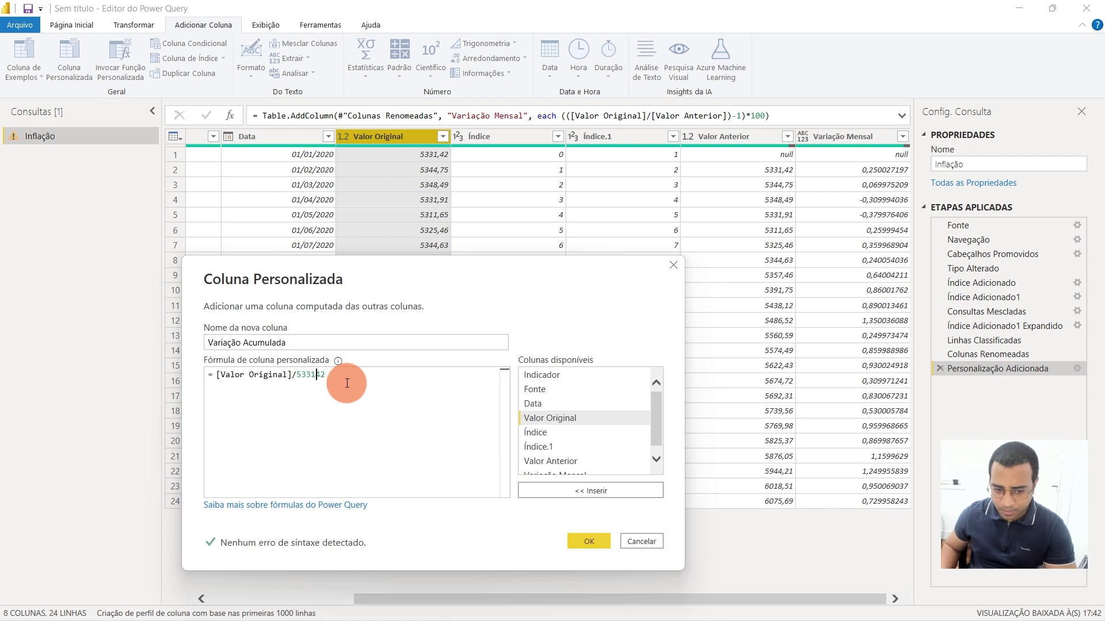
{"action": "left_click_drag", "start_coordinate": [297, 375], "coordinate": [365, 381]}
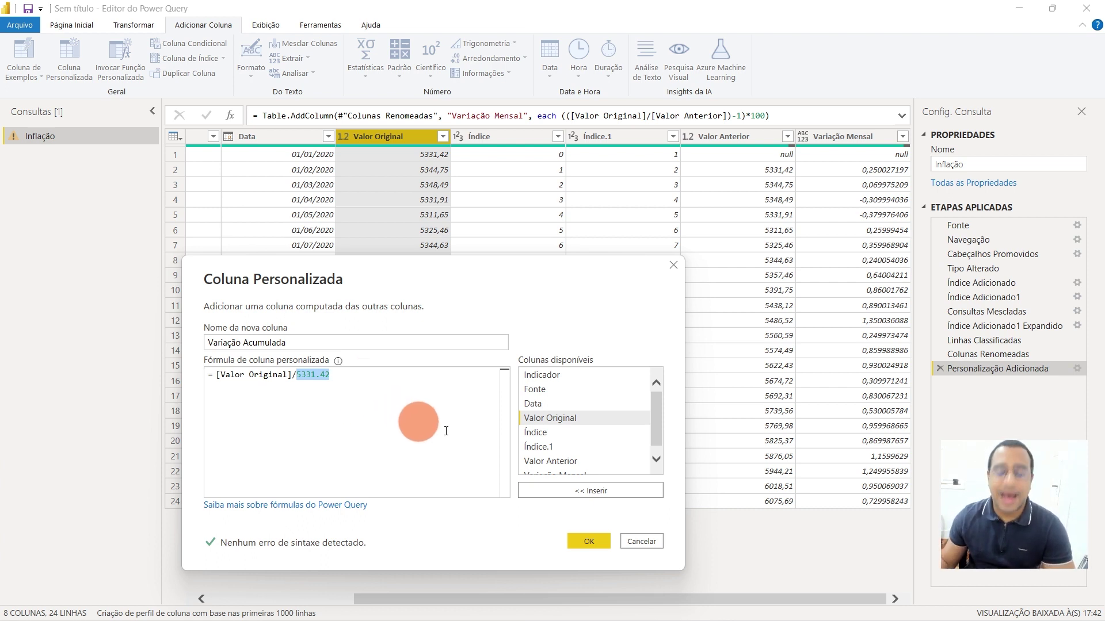
{"action": "left_click", "coordinate": [587, 543]}
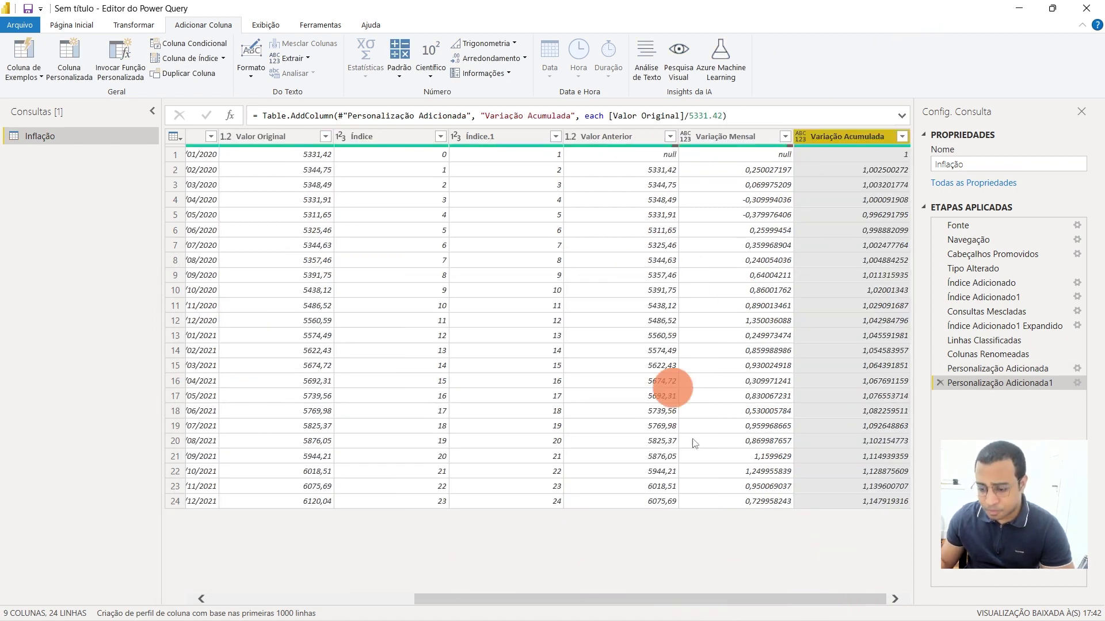
- Check the Variação Acumulada values down the column against the first Valor Original, and delete the applied step that added the column
{"action": "left_click", "coordinate": [870, 167]}
{"action": "left_click", "coordinate": [874, 215]}
{"action": "left_click_drag", "start_coordinate": [878, 296], "coordinate": [879, 426]}
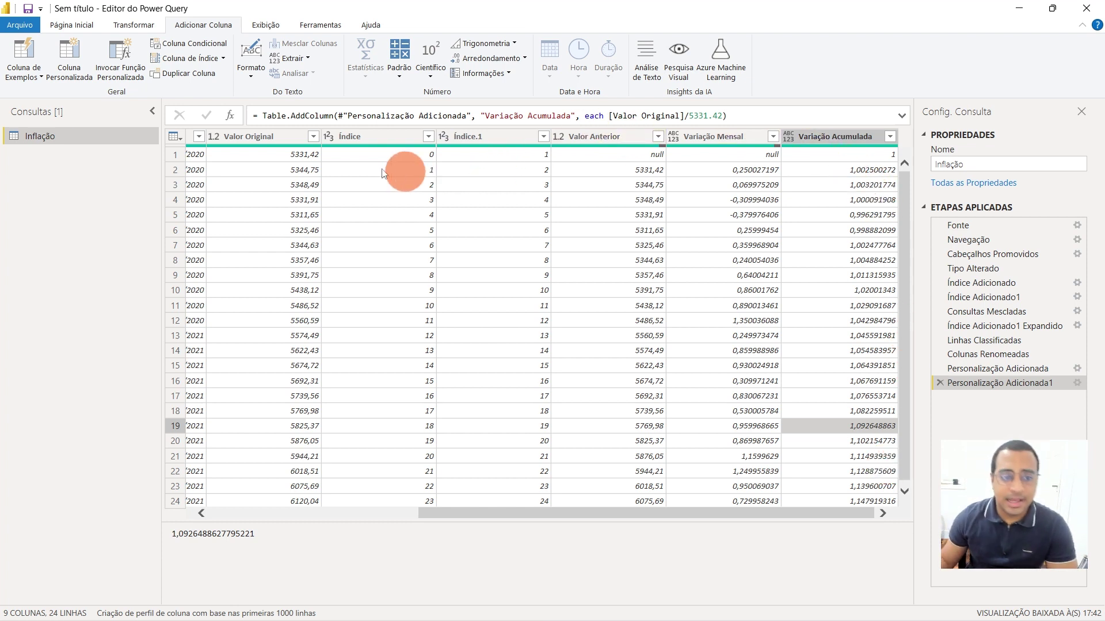
{"action": "left_click", "coordinate": [281, 158]}
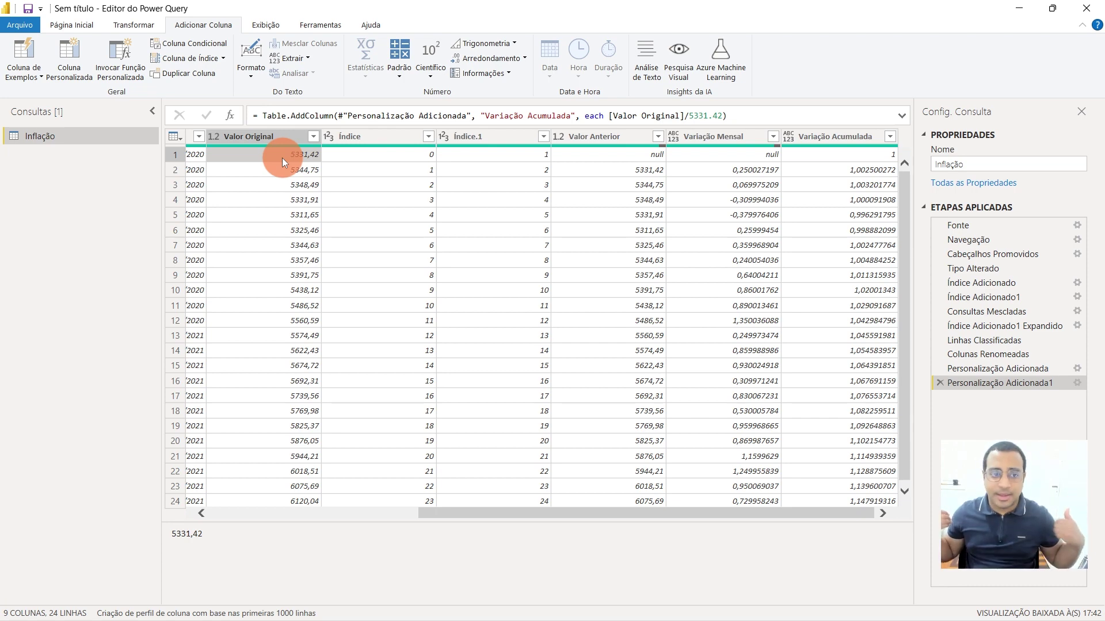
{"action": "scroll", "coordinate": [267, 202], "scroll_direction": "down", "scroll_amount": 1}
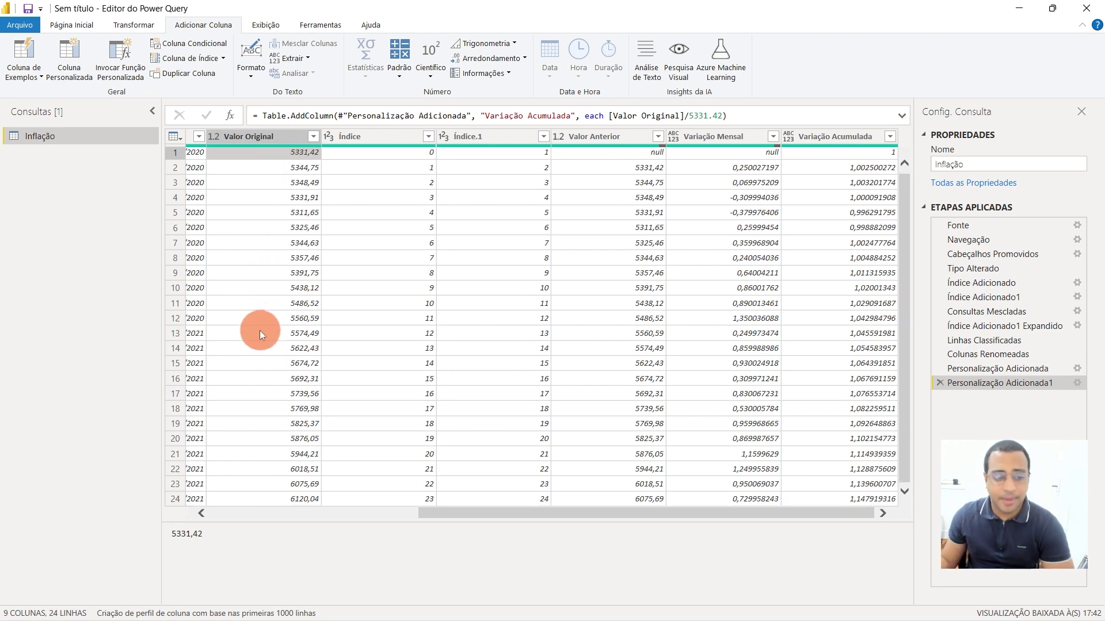
{"action": "left_click", "coordinate": [380, 513]}
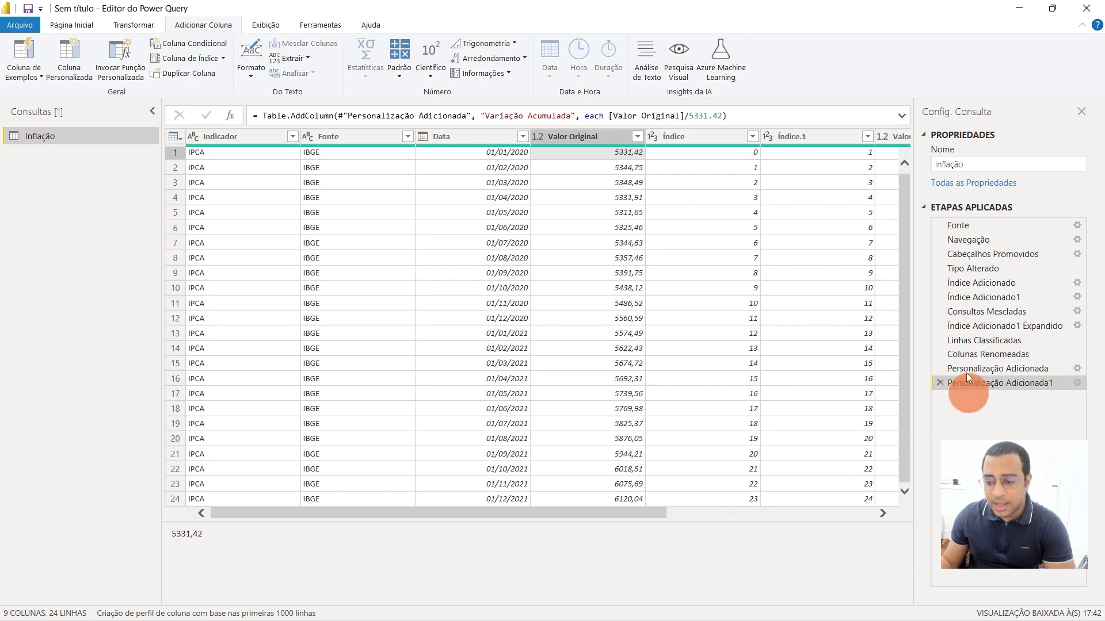
{"action": "left_click", "coordinate": [847, 514]}
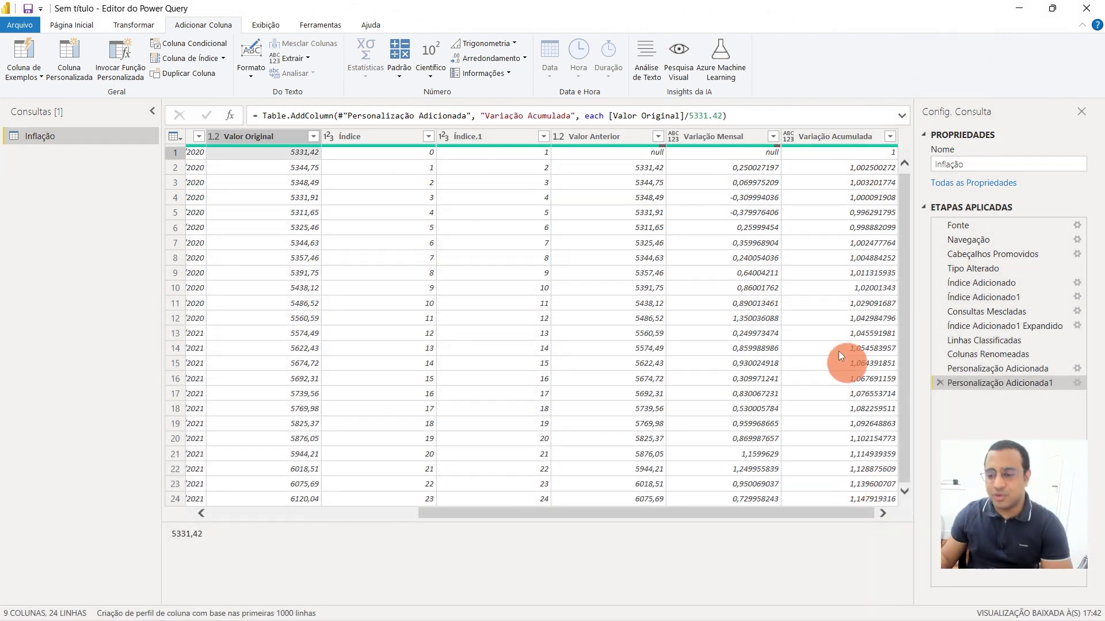
{"action": "left_click", "coordinate": [877, 227]}
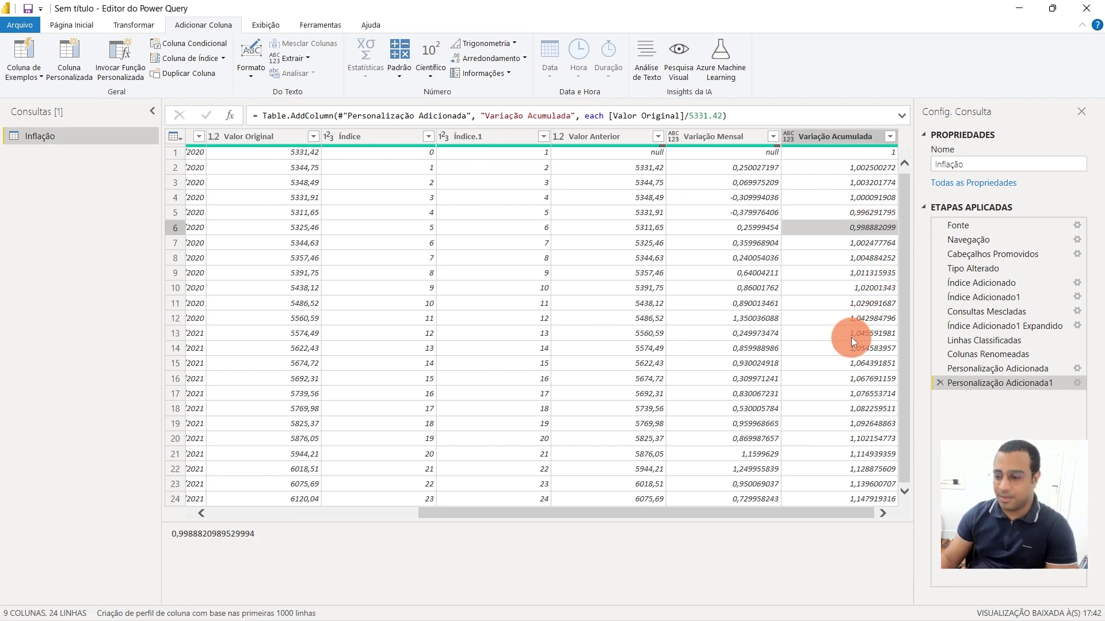
{"action": "left_click", "coordinate": [939, 382]}
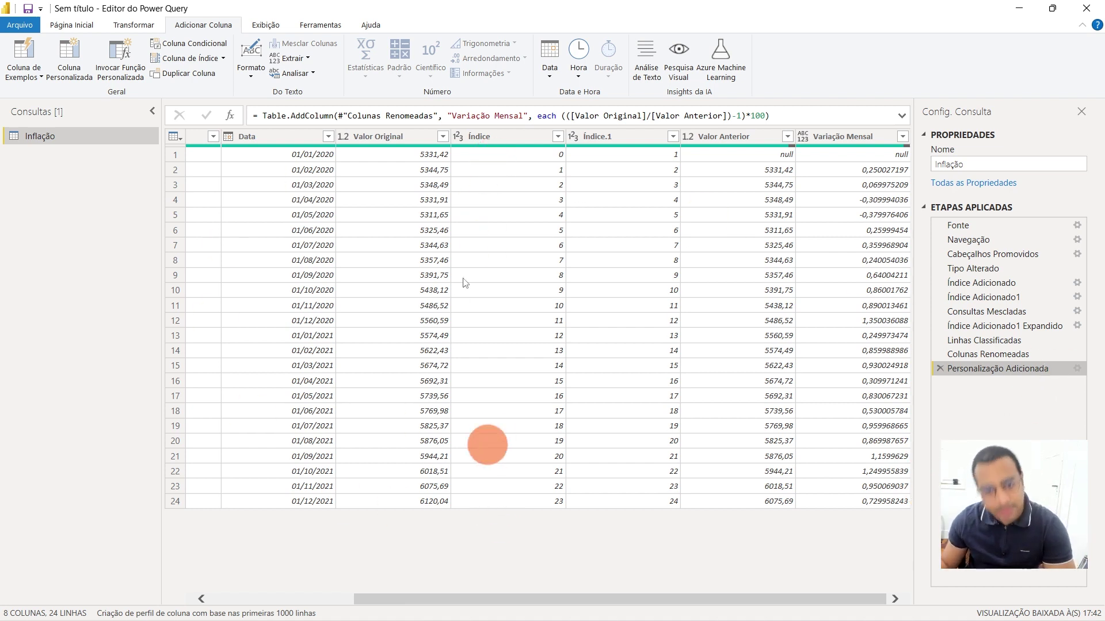
- Drill down into the Valor Original value of the first row (01/01/2020)
{"action": "left_click", "coordinate": [402, 159]}
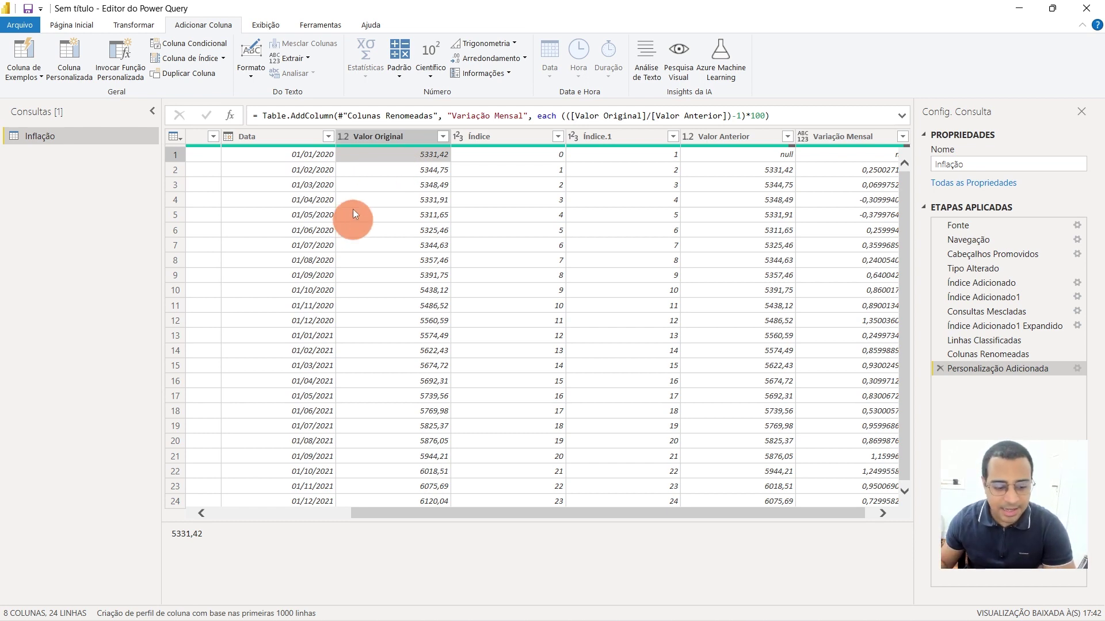
{"action": "left_click", "coordinate": [169, 153]}
{"action": "left_click", "coordinate": [375, 133]}
{"action": "left_click", "coordinate": [391, 153]}
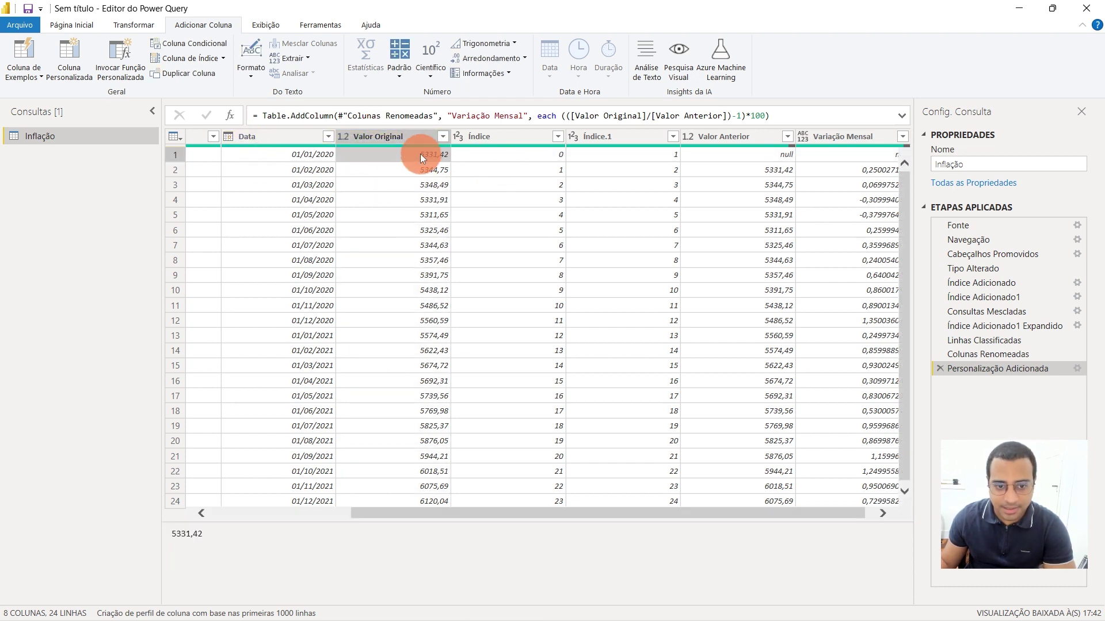
{"action": "right_click", "coordinate": [391, 157]}
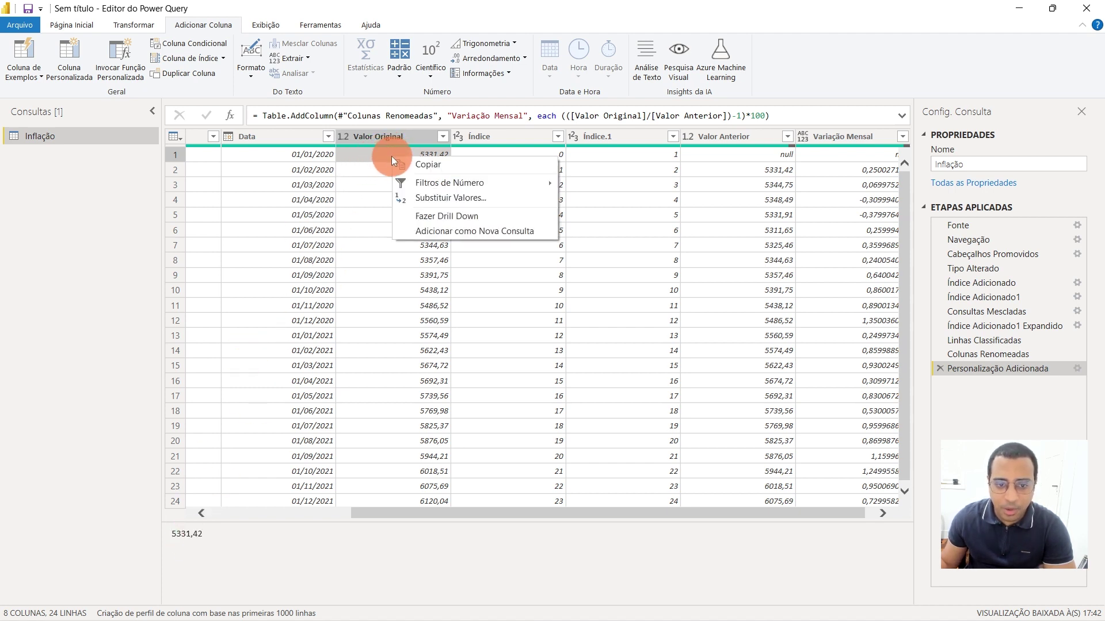
{"action": "left_click", "coordinate": [520, 214]}
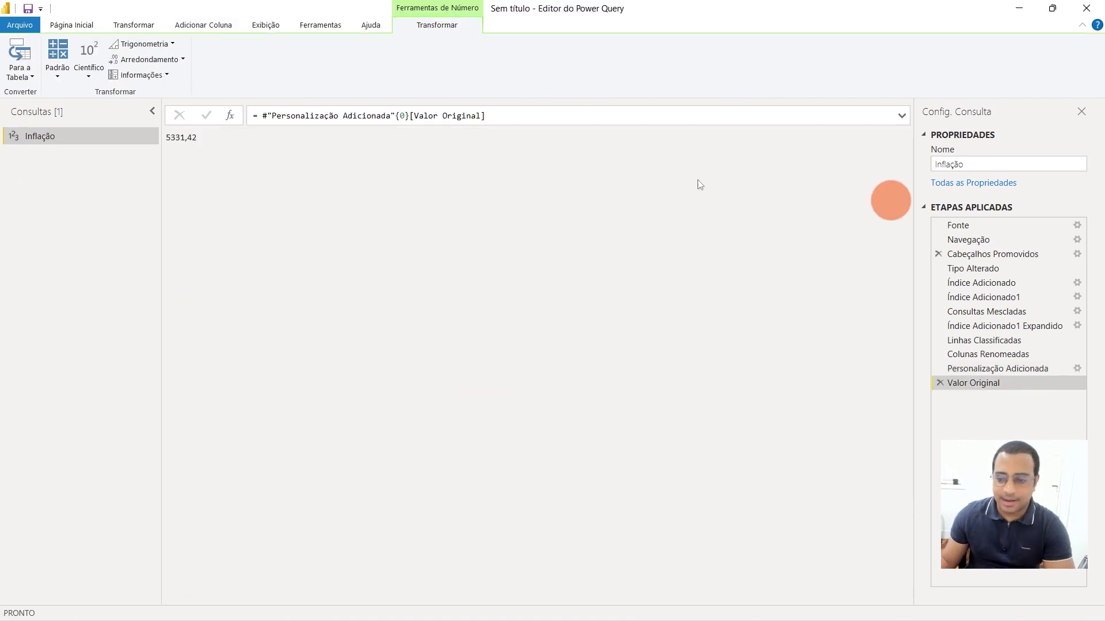
- Examine the drilled-down value and its formula, focusing on the step name, the row index and the column reference
{"action": "double_click", "coordinate": [174, 137]}
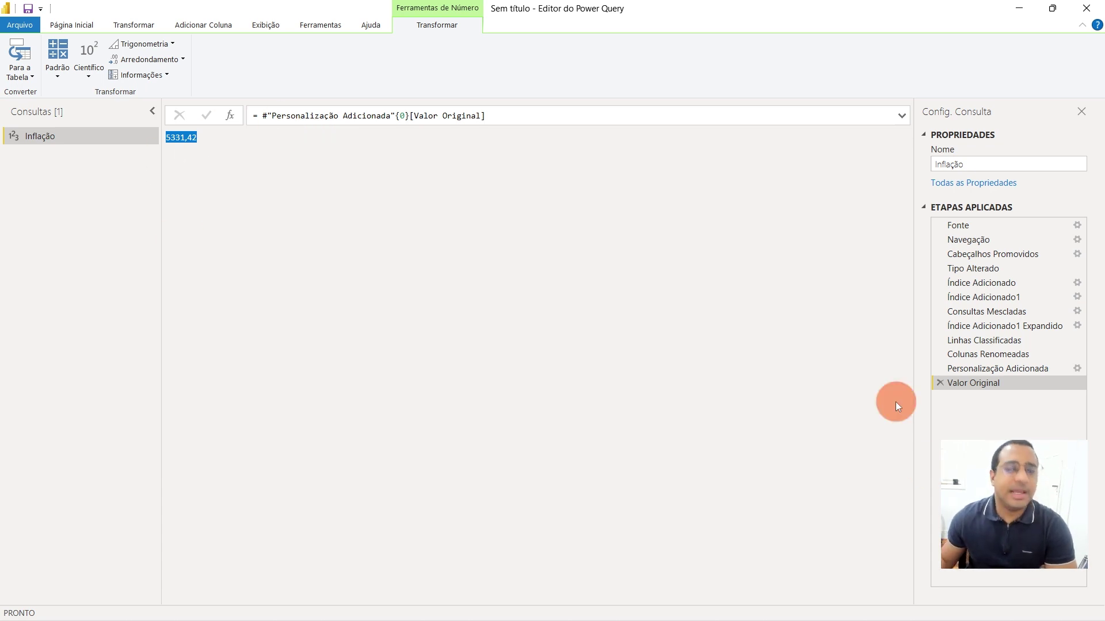
{"action": "left_click", "coordinate": [266, 117]}
{"action": "left_click_drag", "start_coordinate": [266, 117], "coordinate": [597, 114]}
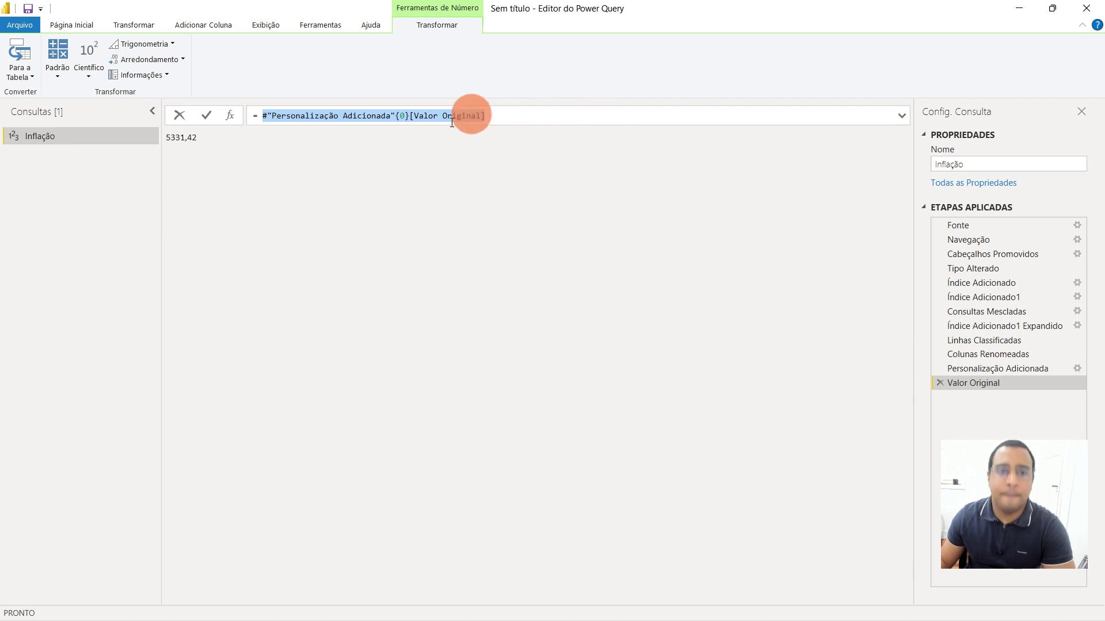
{"action": "left_click", "coordinate": [404, 115]}
{"action": "left_click_drag", "start_coordinate": [259, 114], "coordinate": [609, 127]}
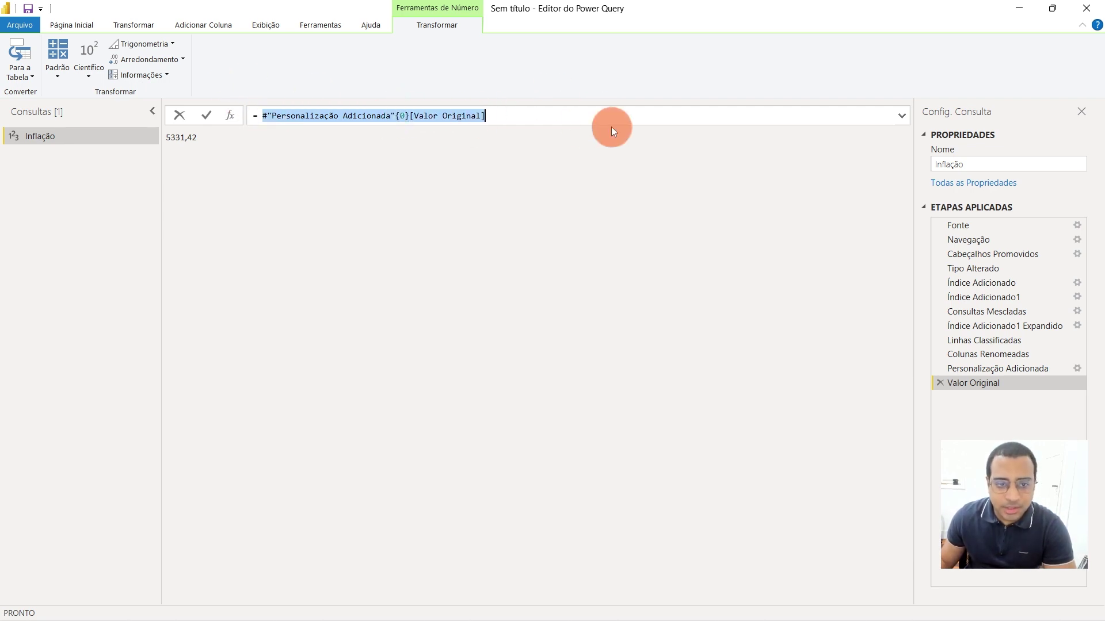
{"action": "left_click", "coordinate": [461, 114]}
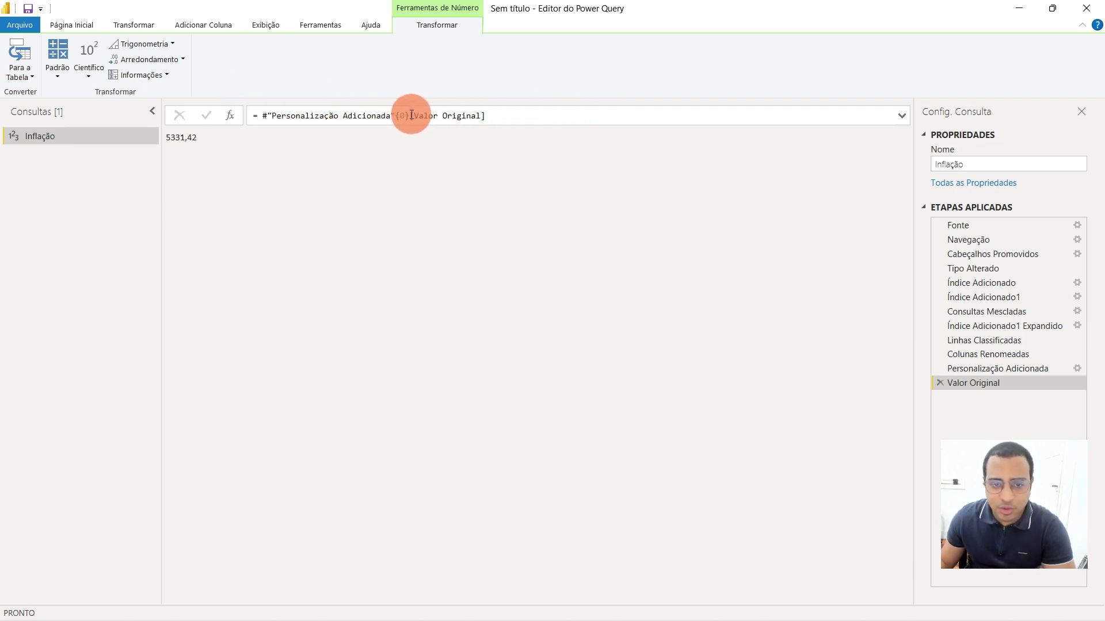
{"action": "left_click_drag", "start_coordinate": [408, 116], "coordinate": [537, 116]}
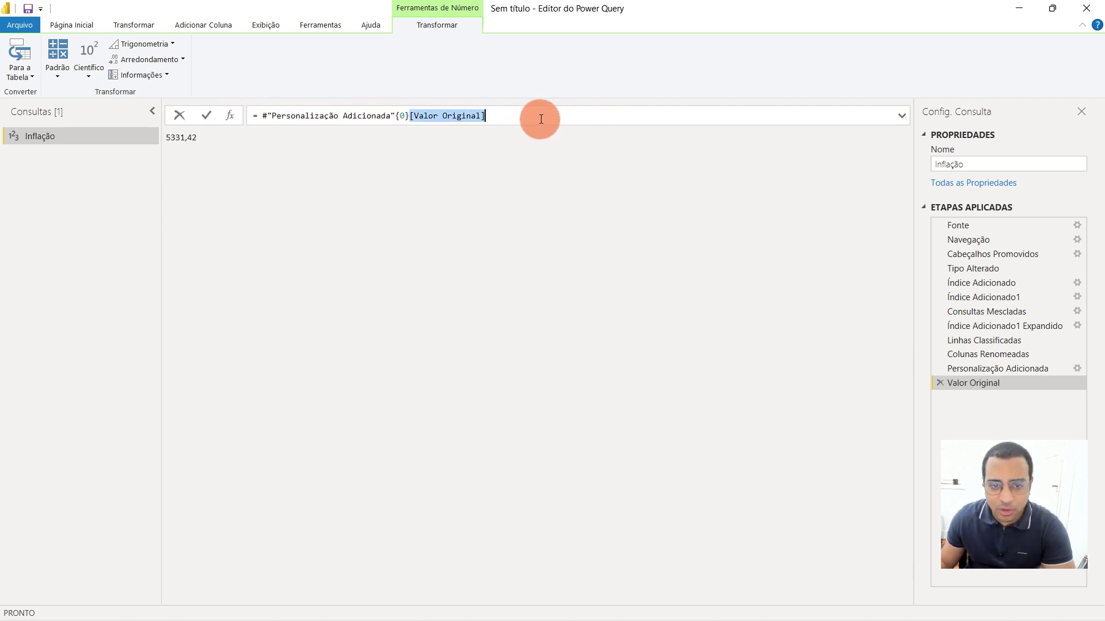
- Try row index 1 in the drill-down formula and apply it
{"action": "left_click", "coordinate": [405, 116]}
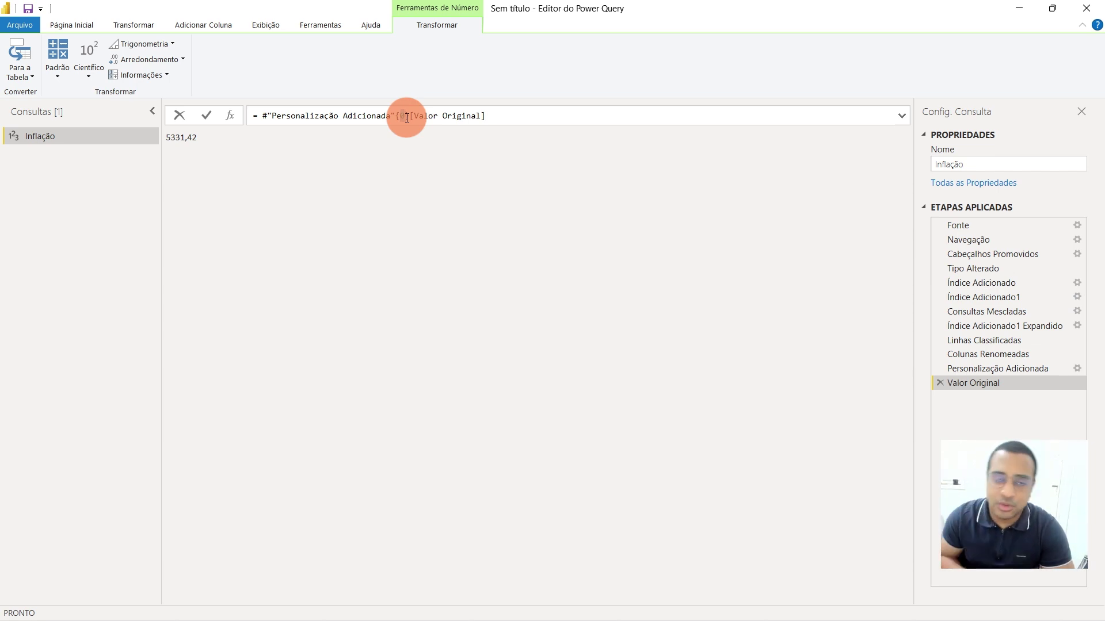
{"action": "type", "text": "1"}
{"action": "key", "text": "Return"}
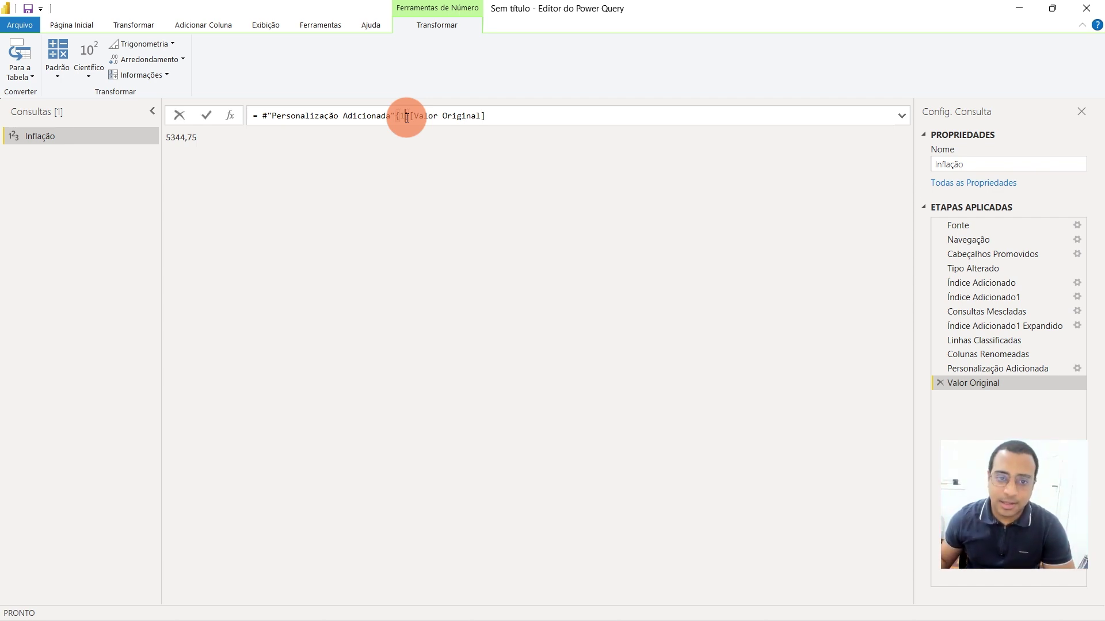
{"action": "key", "text": "BackSpace"}
{"action": "type", "text": "0"}
{"action": "key", "text": "BackSpace"}
{"action": "type", "text": "1"}
{"action": "key", "text": "Return"}
- Try row index 3 in the drill-down formula, and restore the index to 0
{"action": "left_click", "coordinate": [405, 118]}
{"action": "key", "text": "BackSpace"}
{"action": "type", "text": "3"}
{"action": "key", "text": "Return"}
{"action": "left_click", "coordinate": [406, 117]}
{"action": "key", "text": "BackSpace"}
{"action": "type", "text": "0"}
{"action": "key", "text": "Return"}
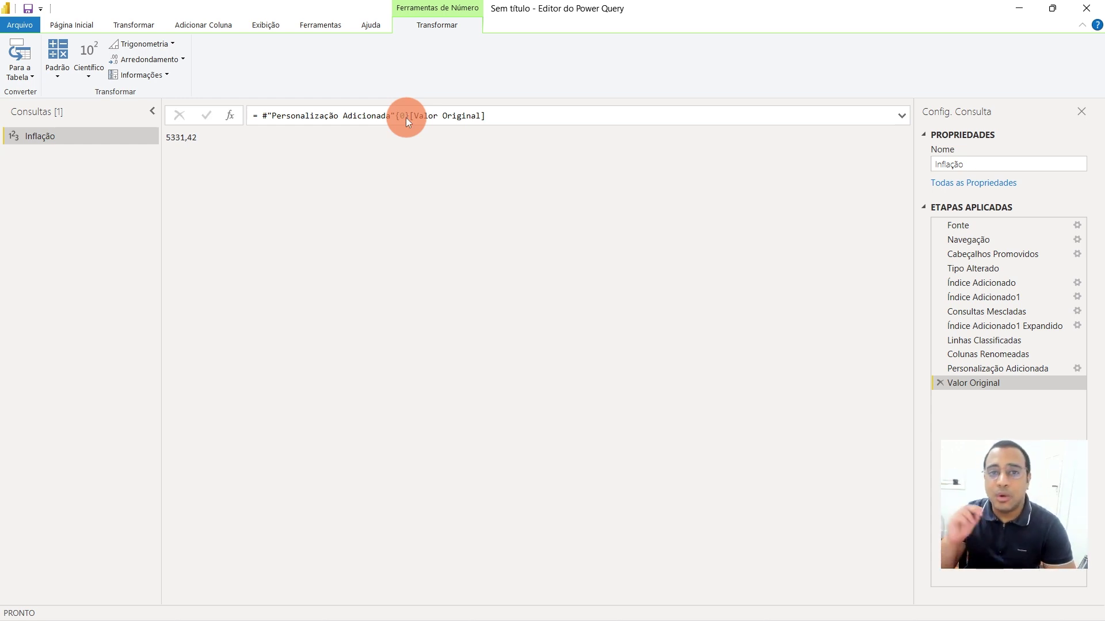
- Copy the reference #"Personalização Adicionada"{0}[Valor Original] from the drill-down formula and delete the Valor Original step
{"action": "left_click_drag", "start_coordinate": [261, 118], "coordinate": [653, 116]}
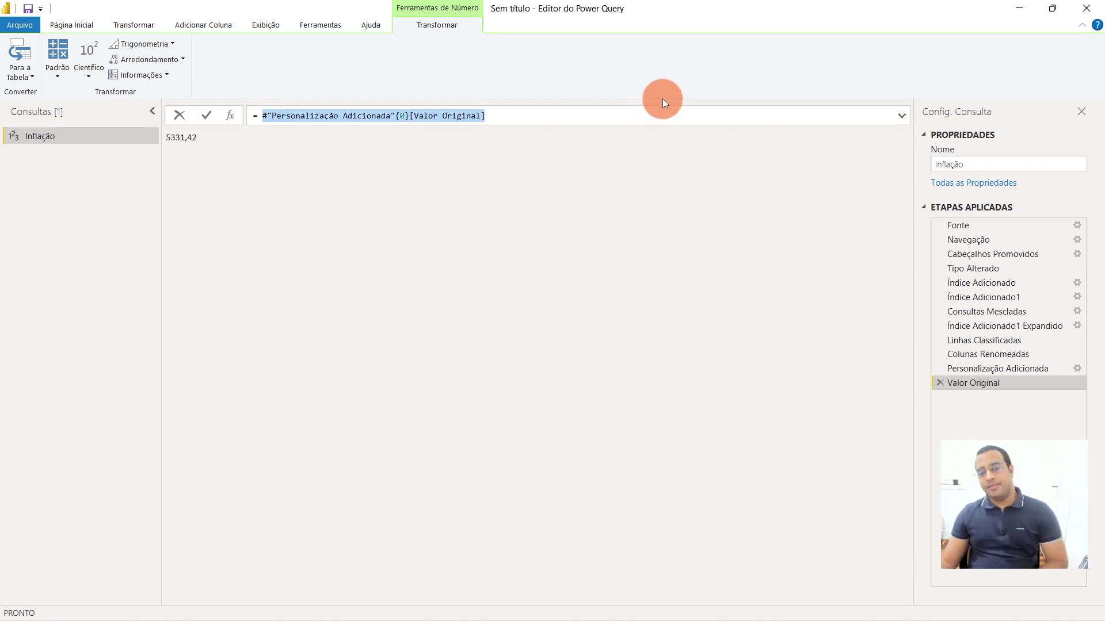
{"action": "left_click", "coordinate": [662, 101]}
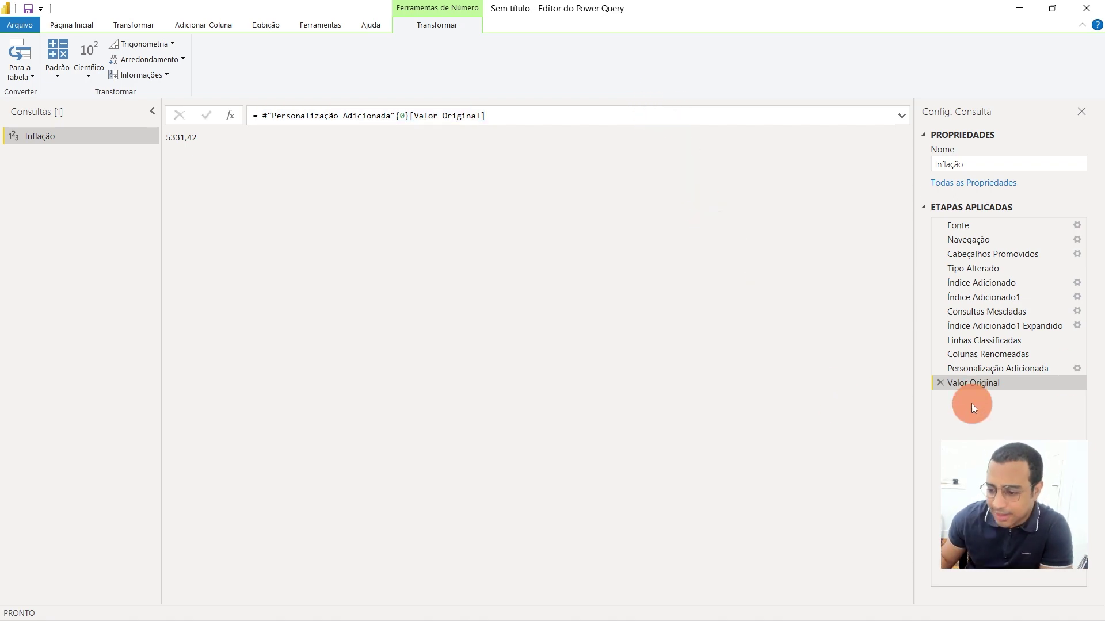
{"action": "left_click", "coordinate": [940, 383]}
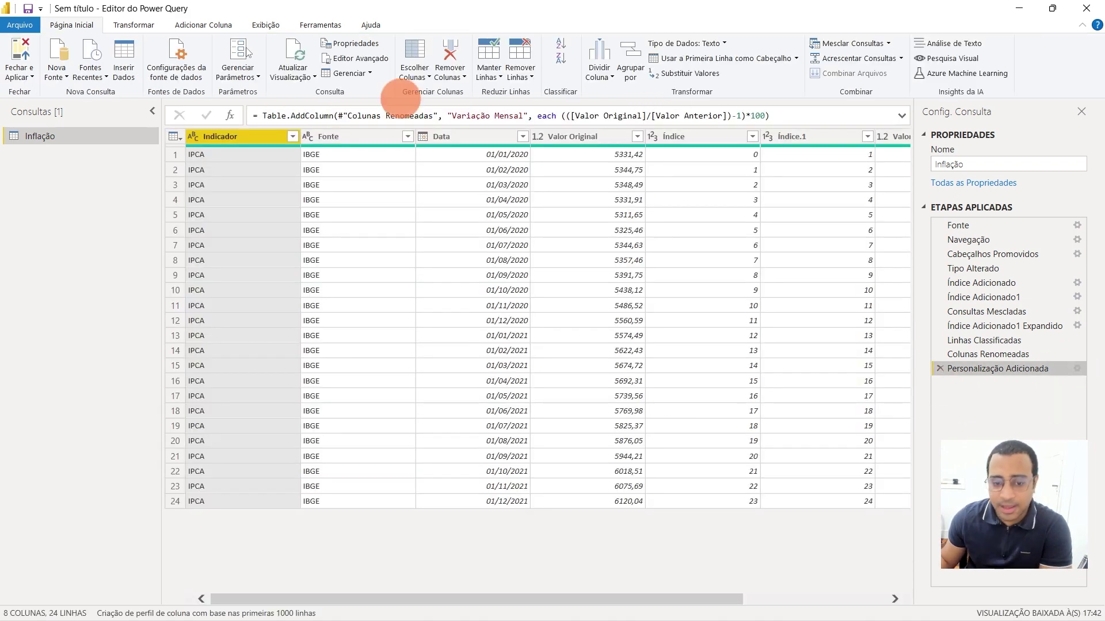
- Start a new custom column in the Inflação query and name it Variação Acumulada
{"action": "left_click", "coordinate": [202, 24]}
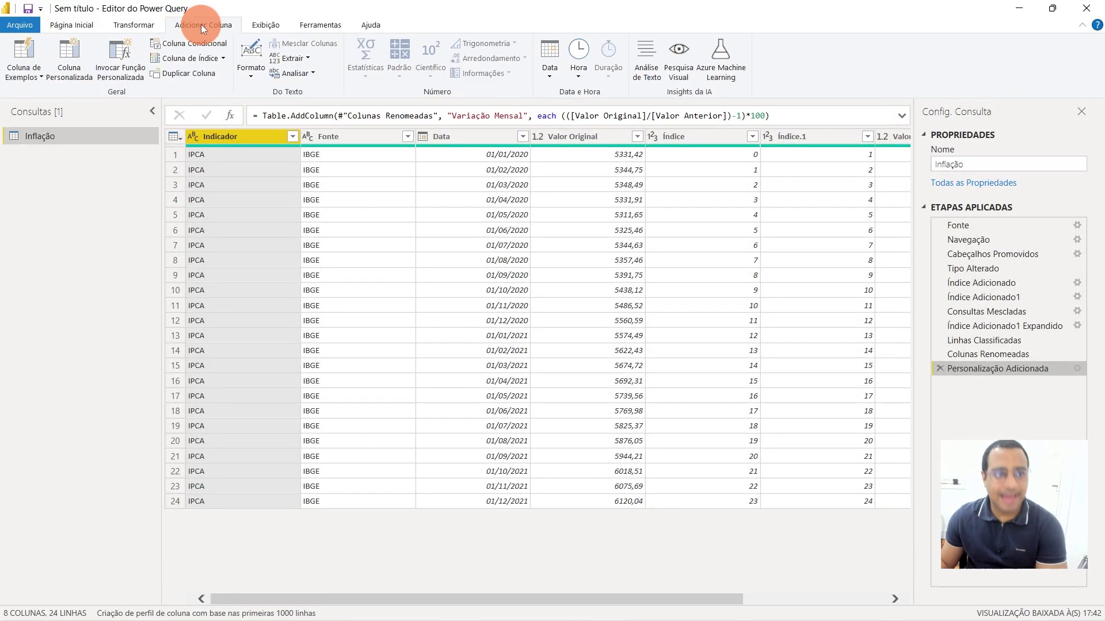
{"action": "left_click", "coordinate": [71, 64]}
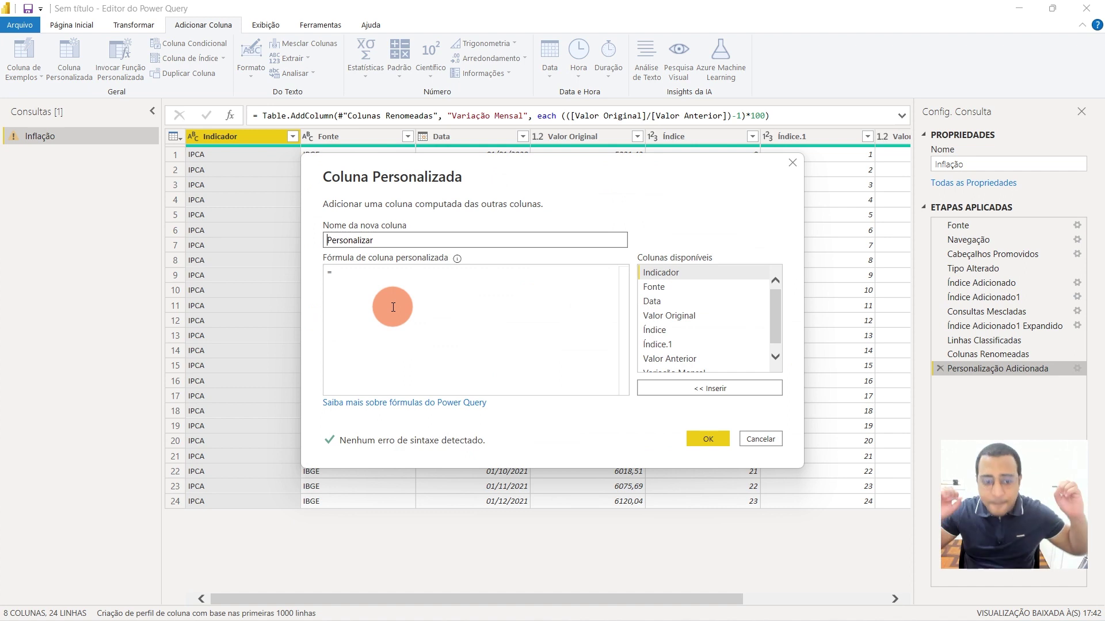
{"action": "double_click", "coordinate": [386, 245]}
{"action": "type", "text": "Variaçã"}
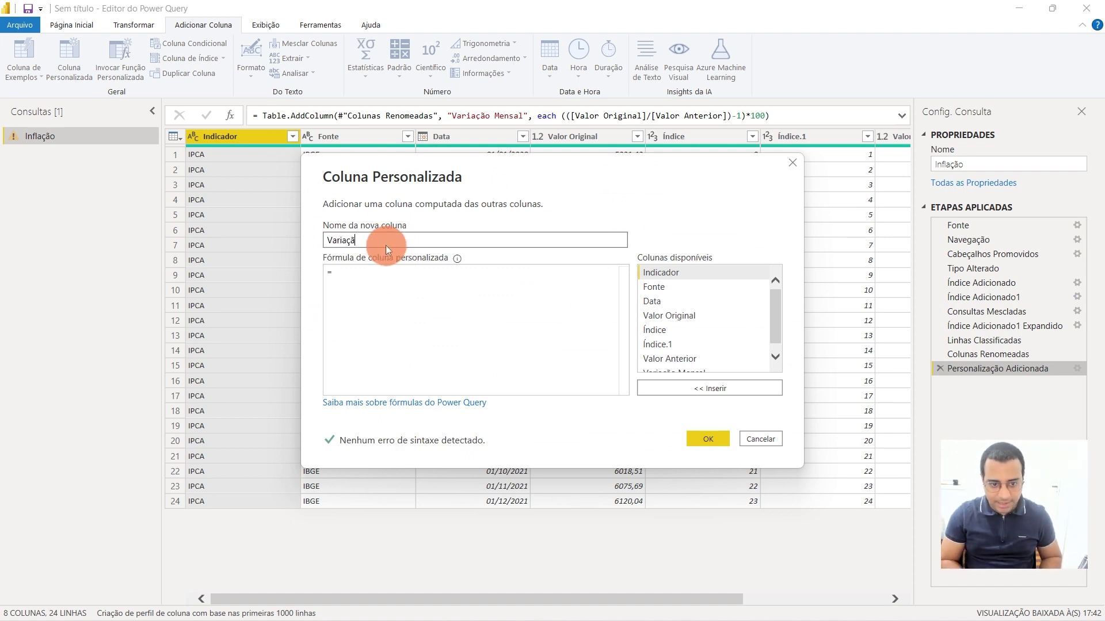
{"action": "type", "text": "o Acumulada"}
{"action": "left_click", "coordinate": [385, 275]}
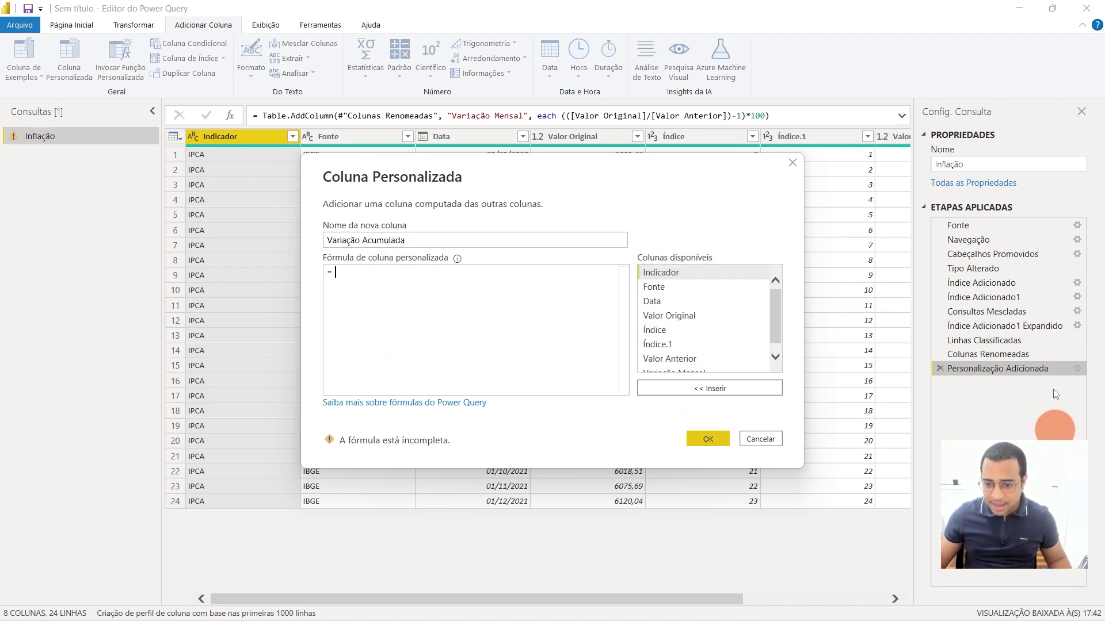
- Enter the column formula ([Valor Original]/#"Personalização Adicionada"{0}[Valor Original])-1, using the copied reference as the divisor
{"action": "double_click", "coordinate": [662, 316]}
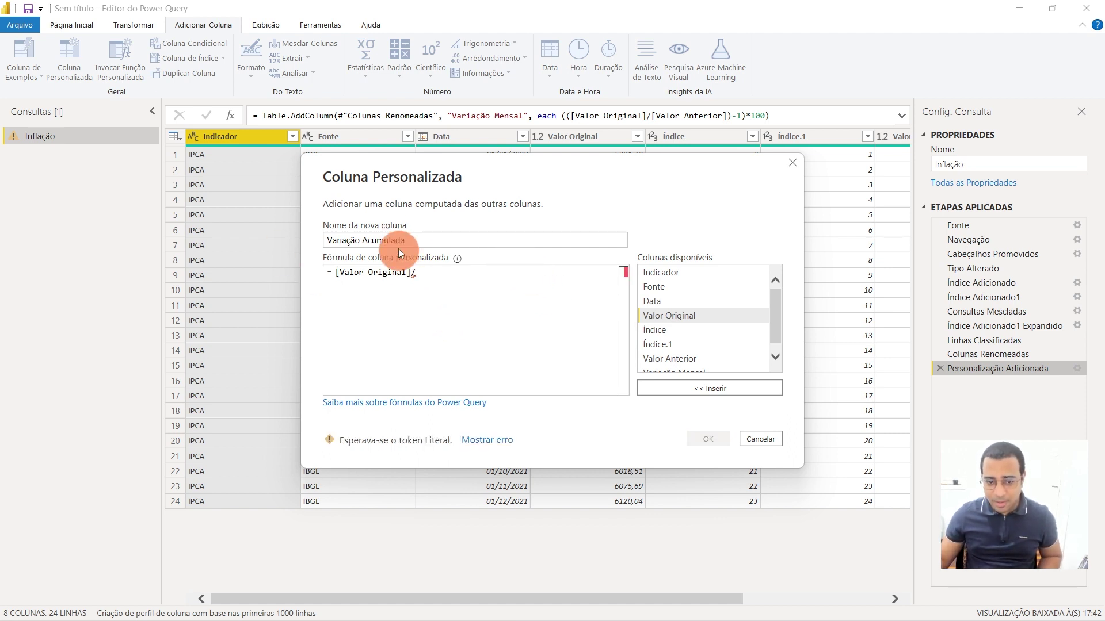
{"action": "type", "text": "/#\"Personalização Adicionada\"{0}[Valor Original]"}
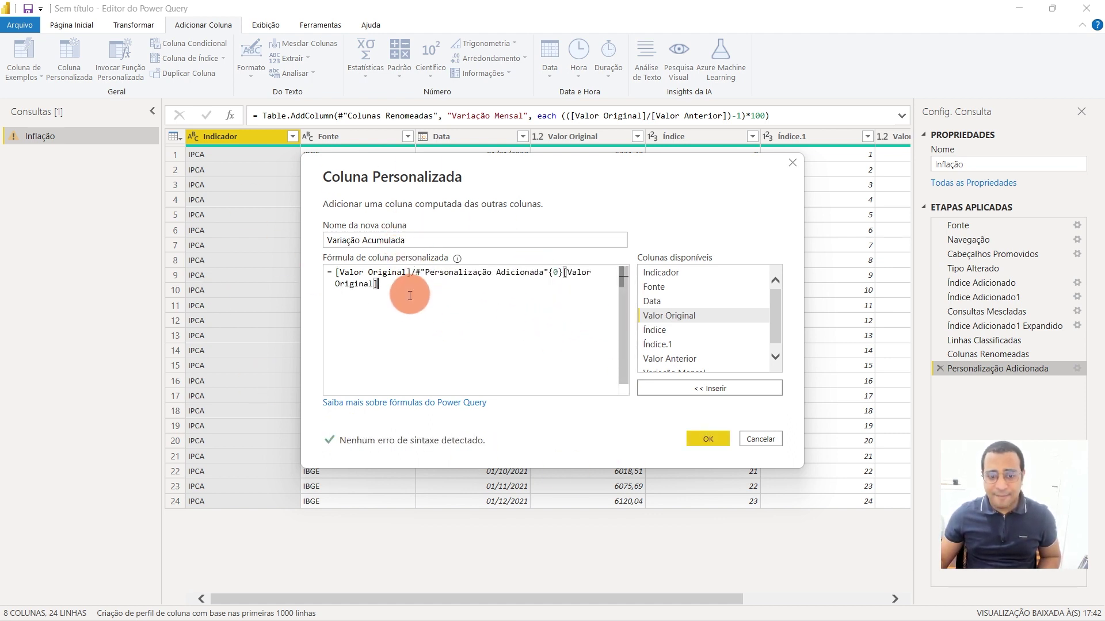
{"action": "type", "text": ")"}
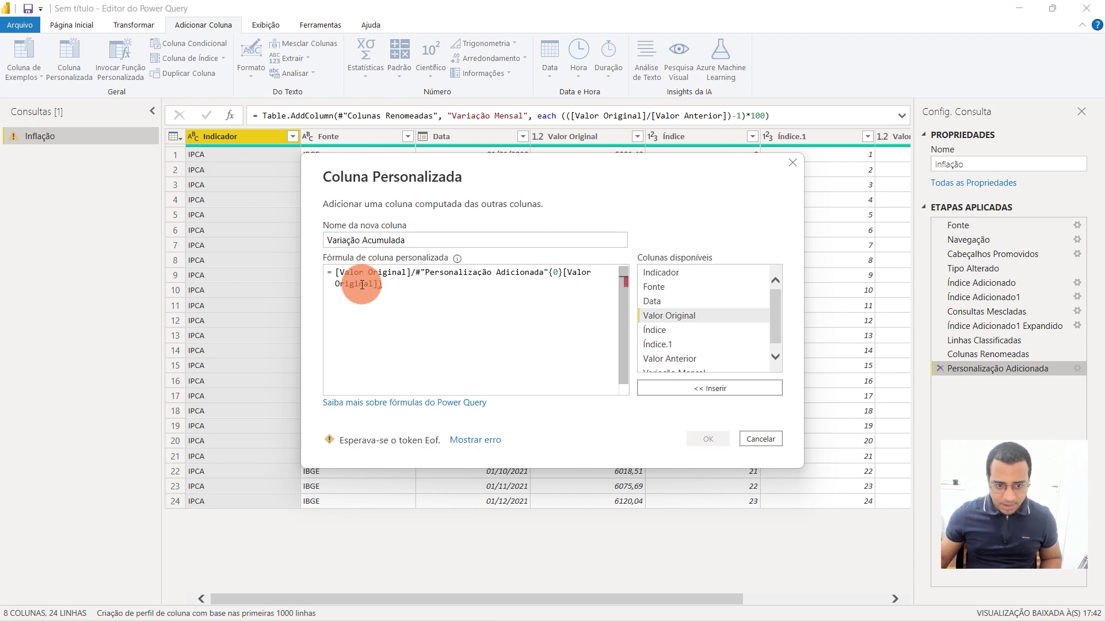
{"action": "left_click", "coordinate": [337, 274]}
{"action": "type", "text": "("}
{"action": "left_click", "coordinate": [413, 287]}
{"action": "type", "text": "-1"}
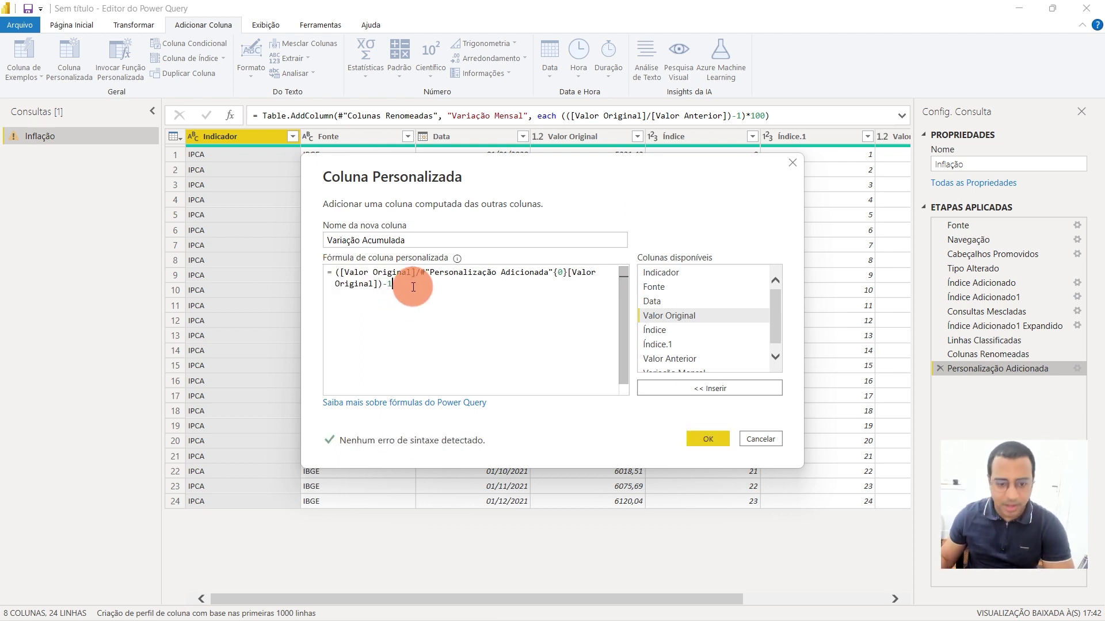
- Enclose the whole expression in outer parentheses, multiply it by 100, and create the Variação Acumulada column
{"action": "type", "text": ")"}
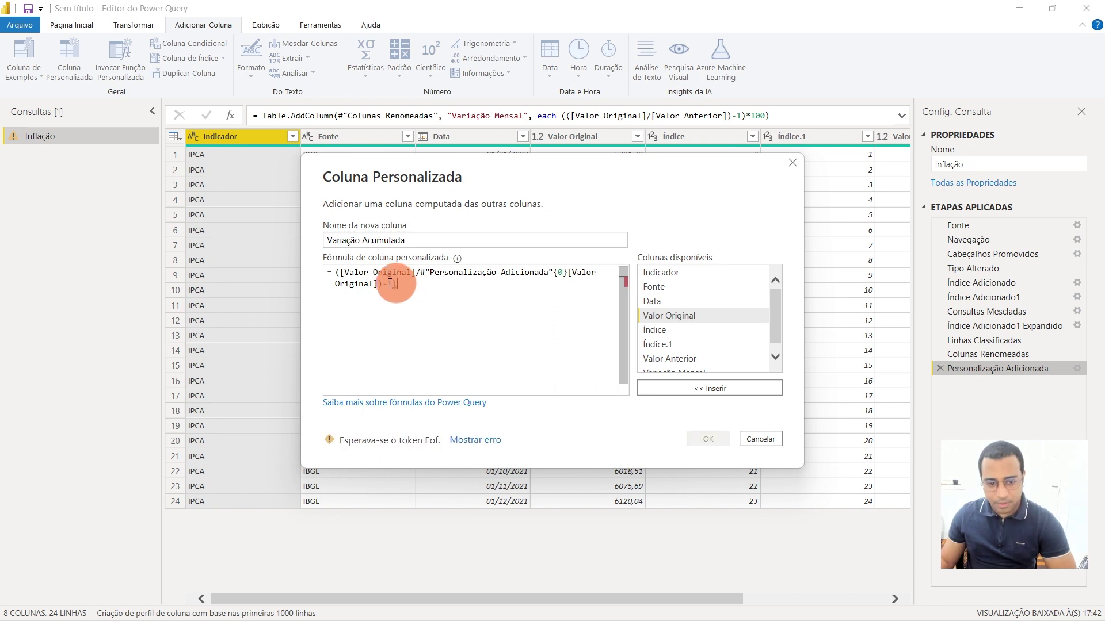
{"action": "left_click", "coordinate": [338, 271]}
{"action": "type", "text": "("}
{"action": "left_click", "coordinate": [431, 289]}
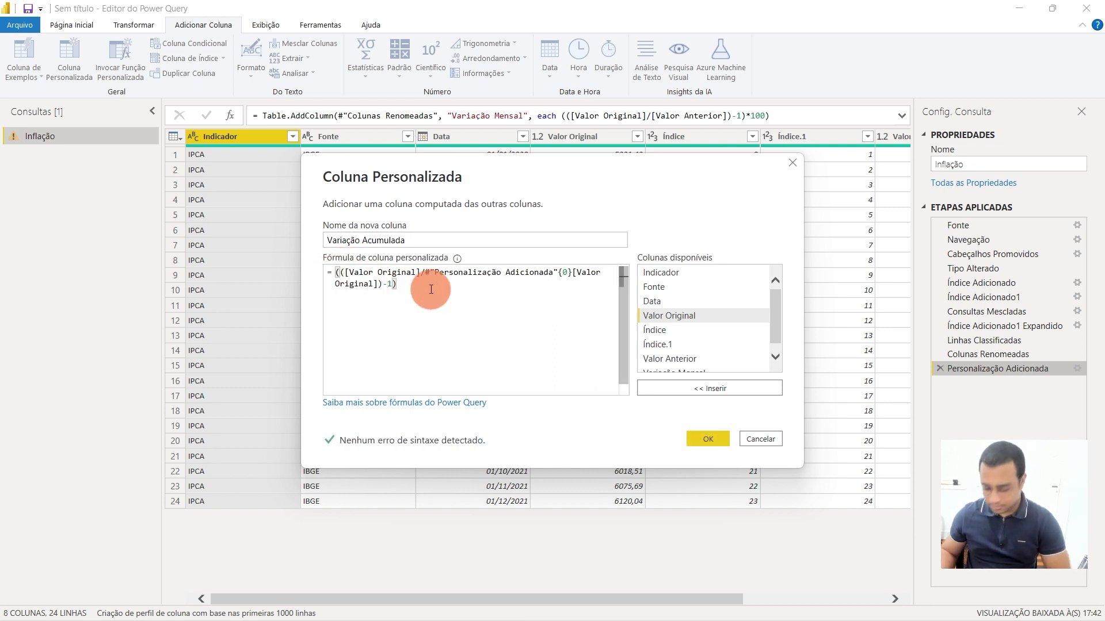
{"action": "type", "text": "*100"}
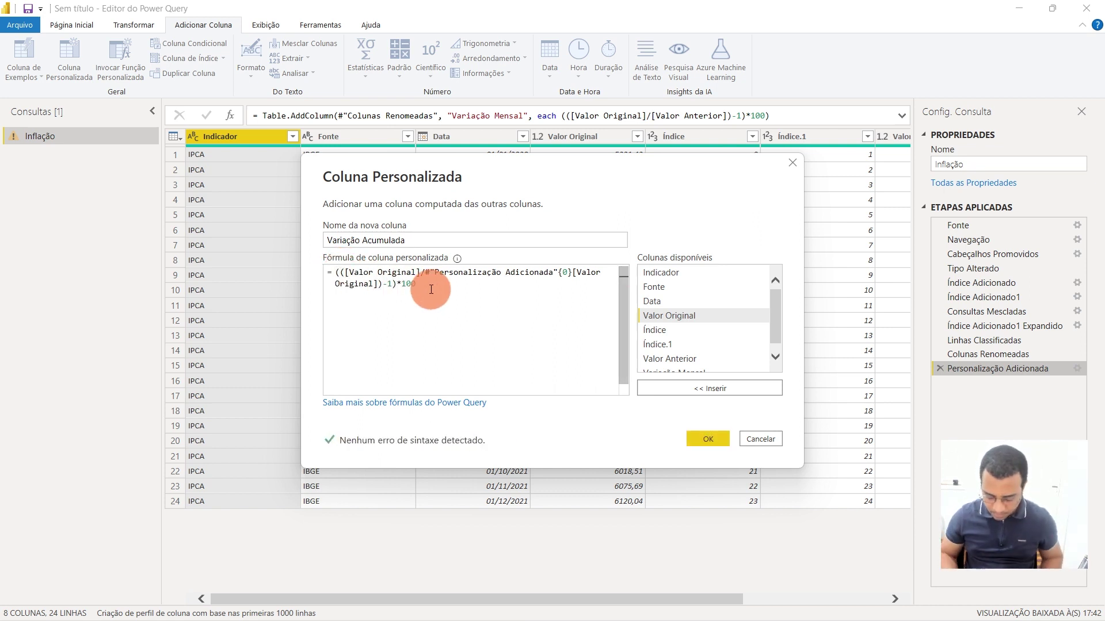
{"action": "left_click", "coordinate": [711, 439]}
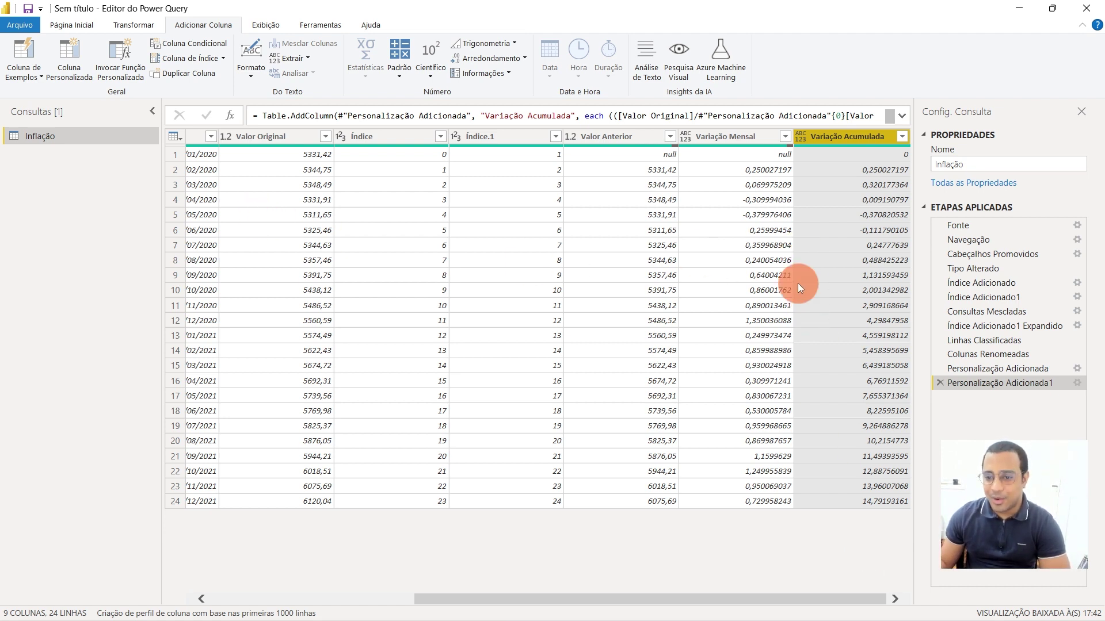
- Examine the Variação Acumulada values from the first row down to row 24
{"action": "left_click", "coordinate": [854, 154]}
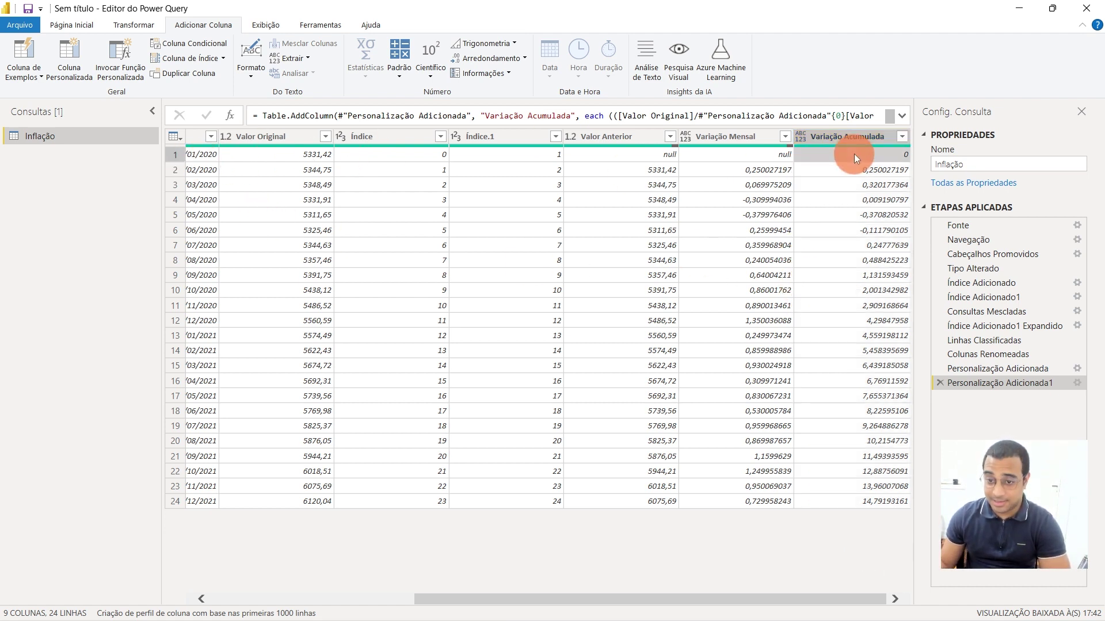
{"action": "left_click_drag", "start_coordinate": [854, 158], "coordinate": [858, 266]}
{"action": "left_click_drag", "start_coordinate": [865, 329], "coordinate": [871, 496]}
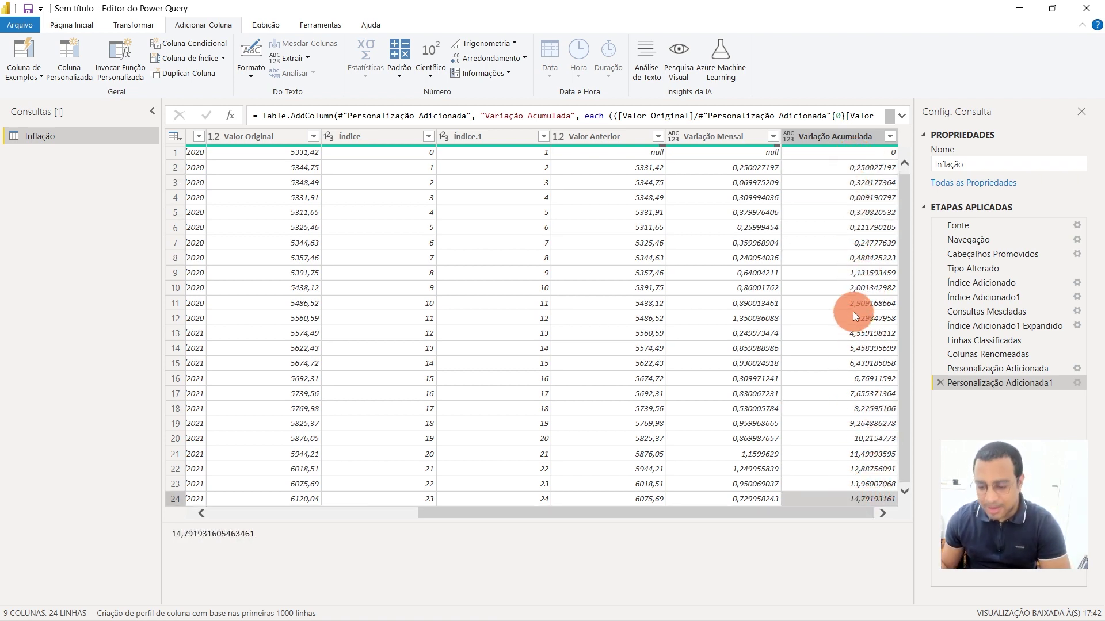